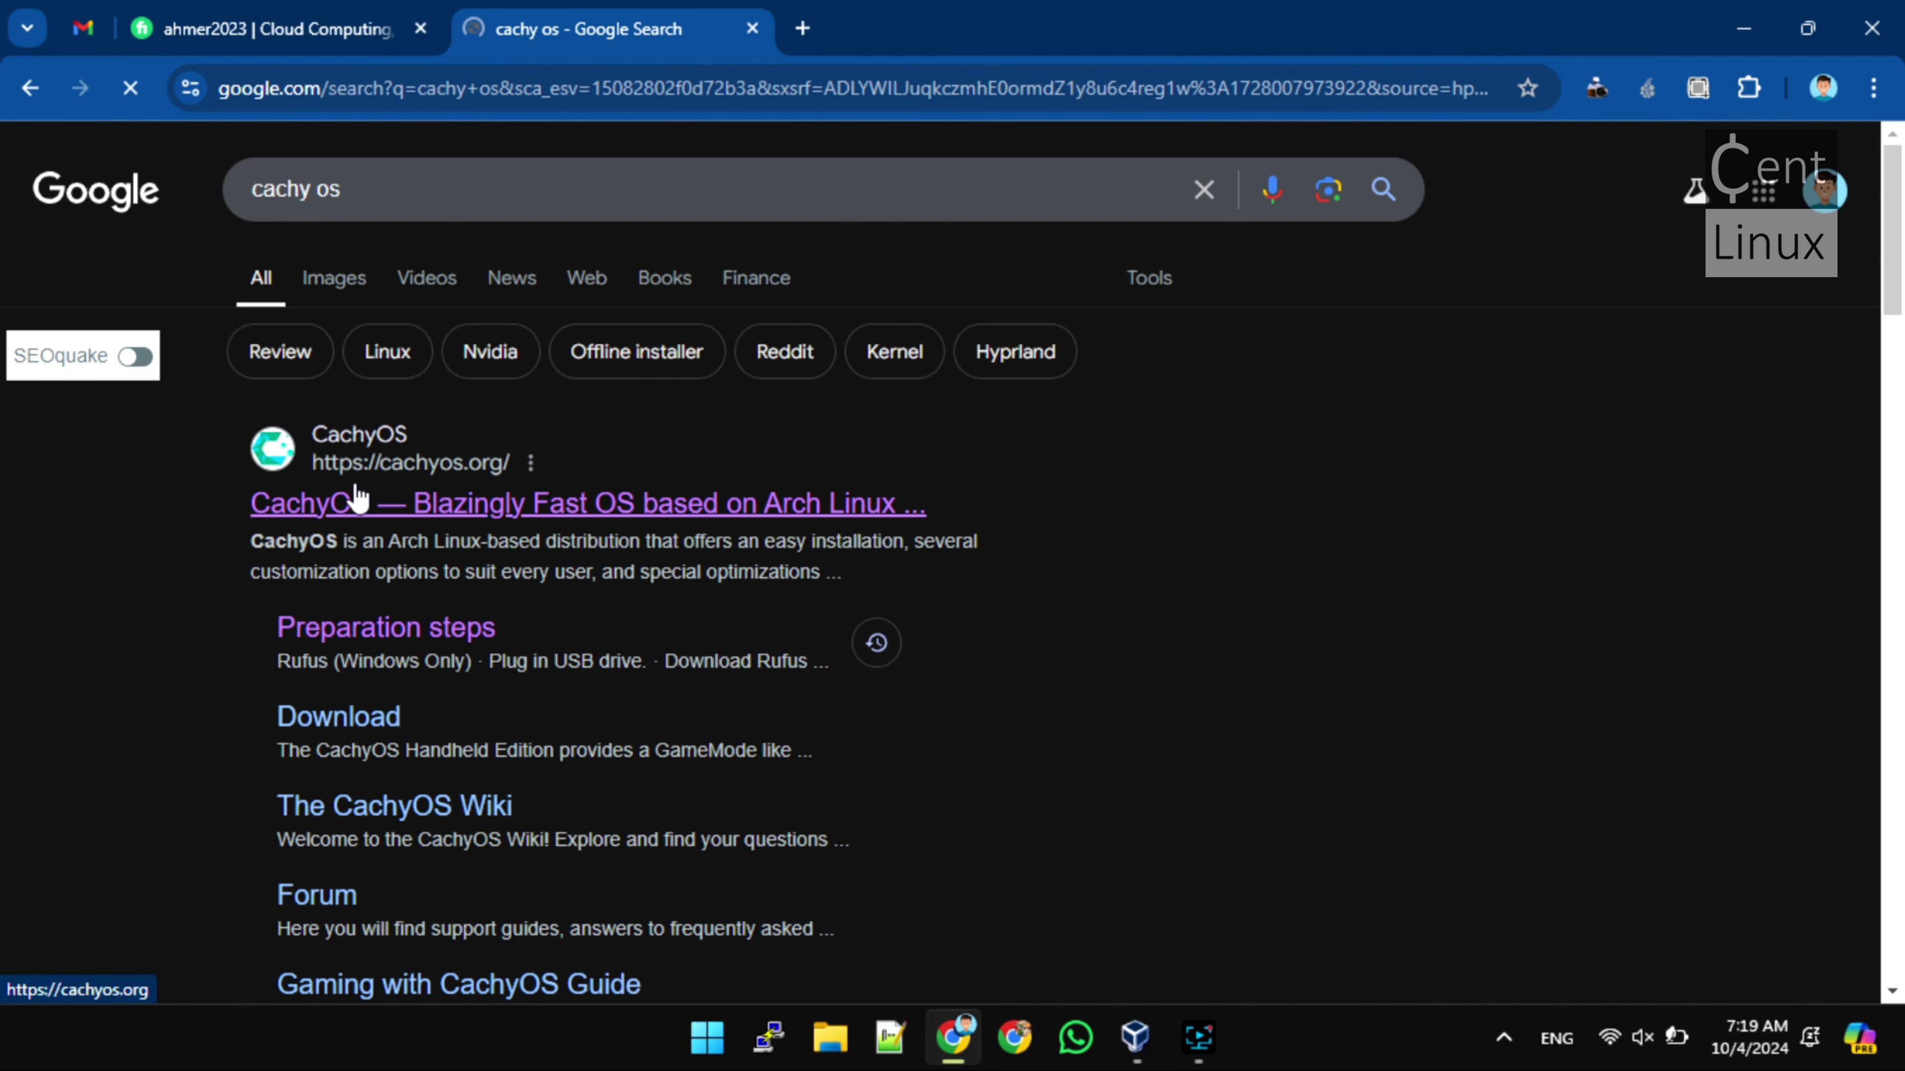
# Open the CachyOS website from the search results and look through the editions on its download page
pyautogui.click(552, 513)
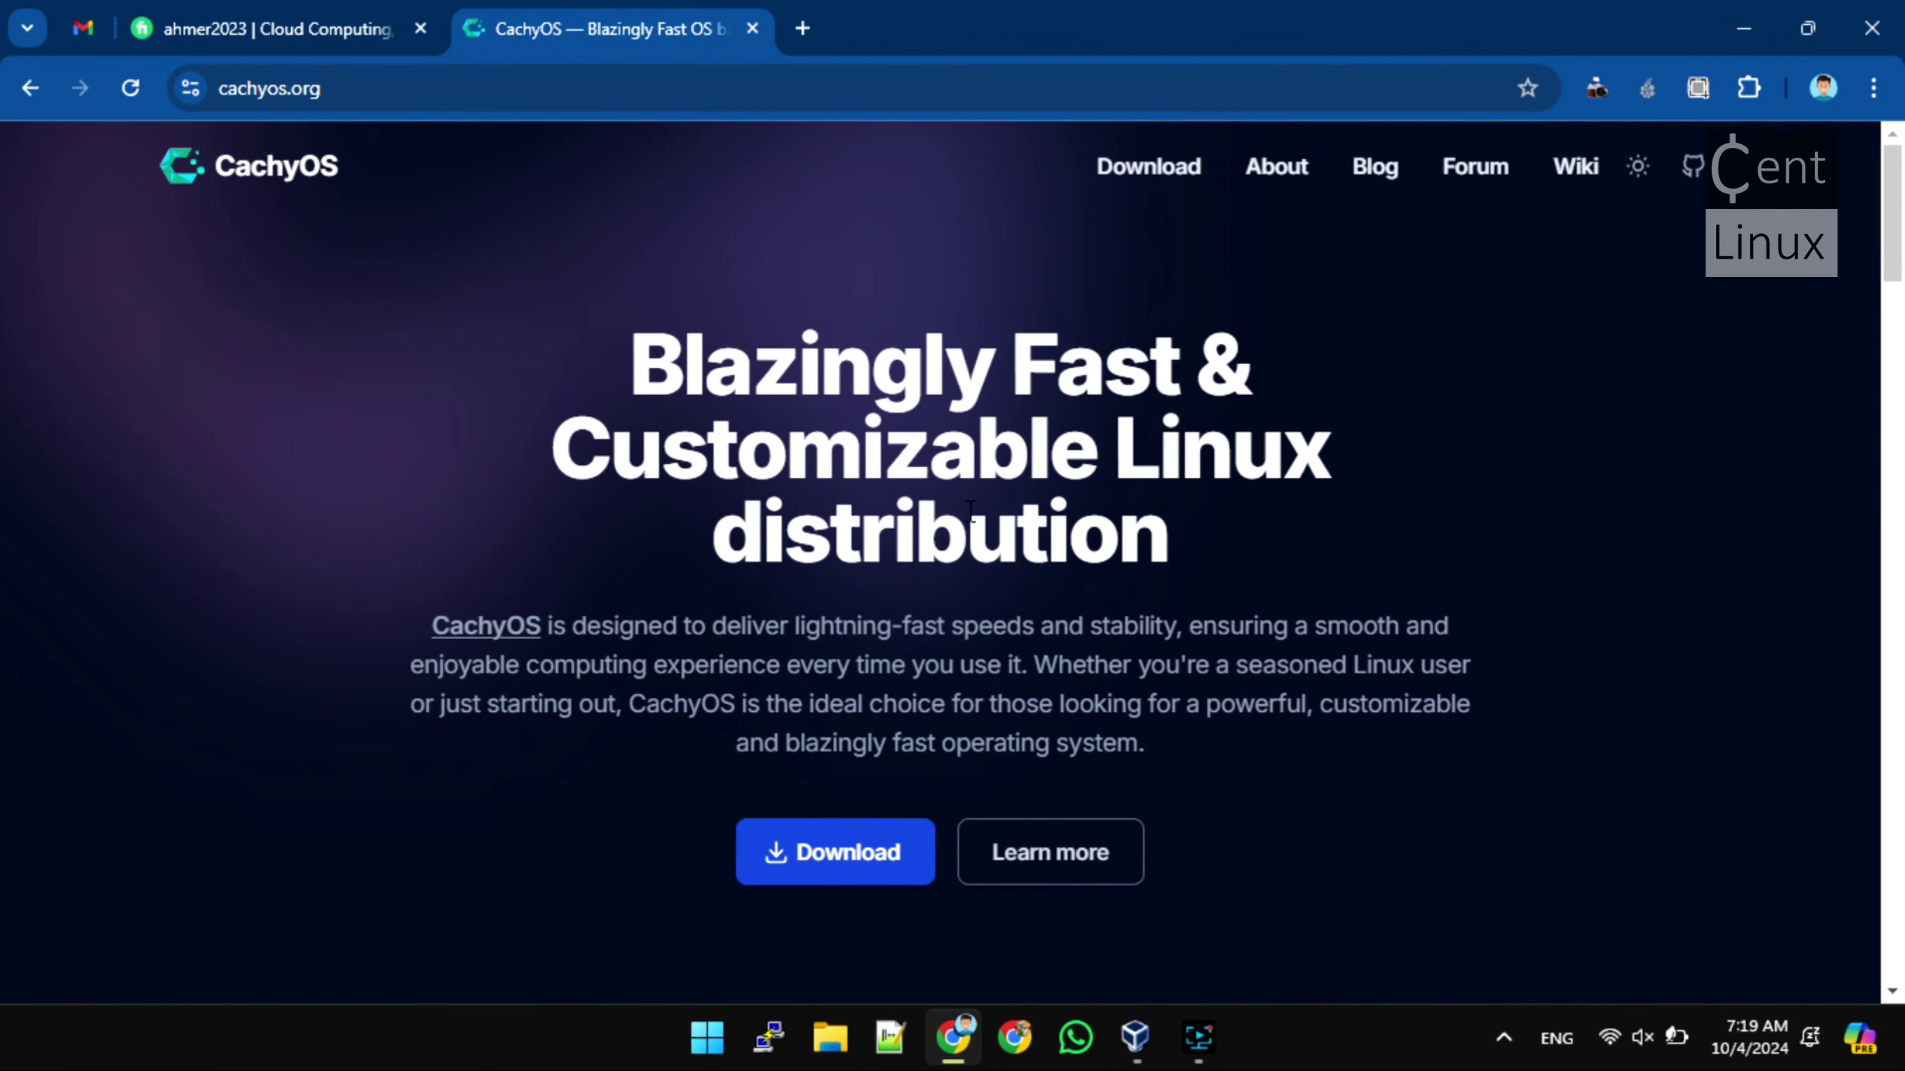
pyautogui.click(808, 853)
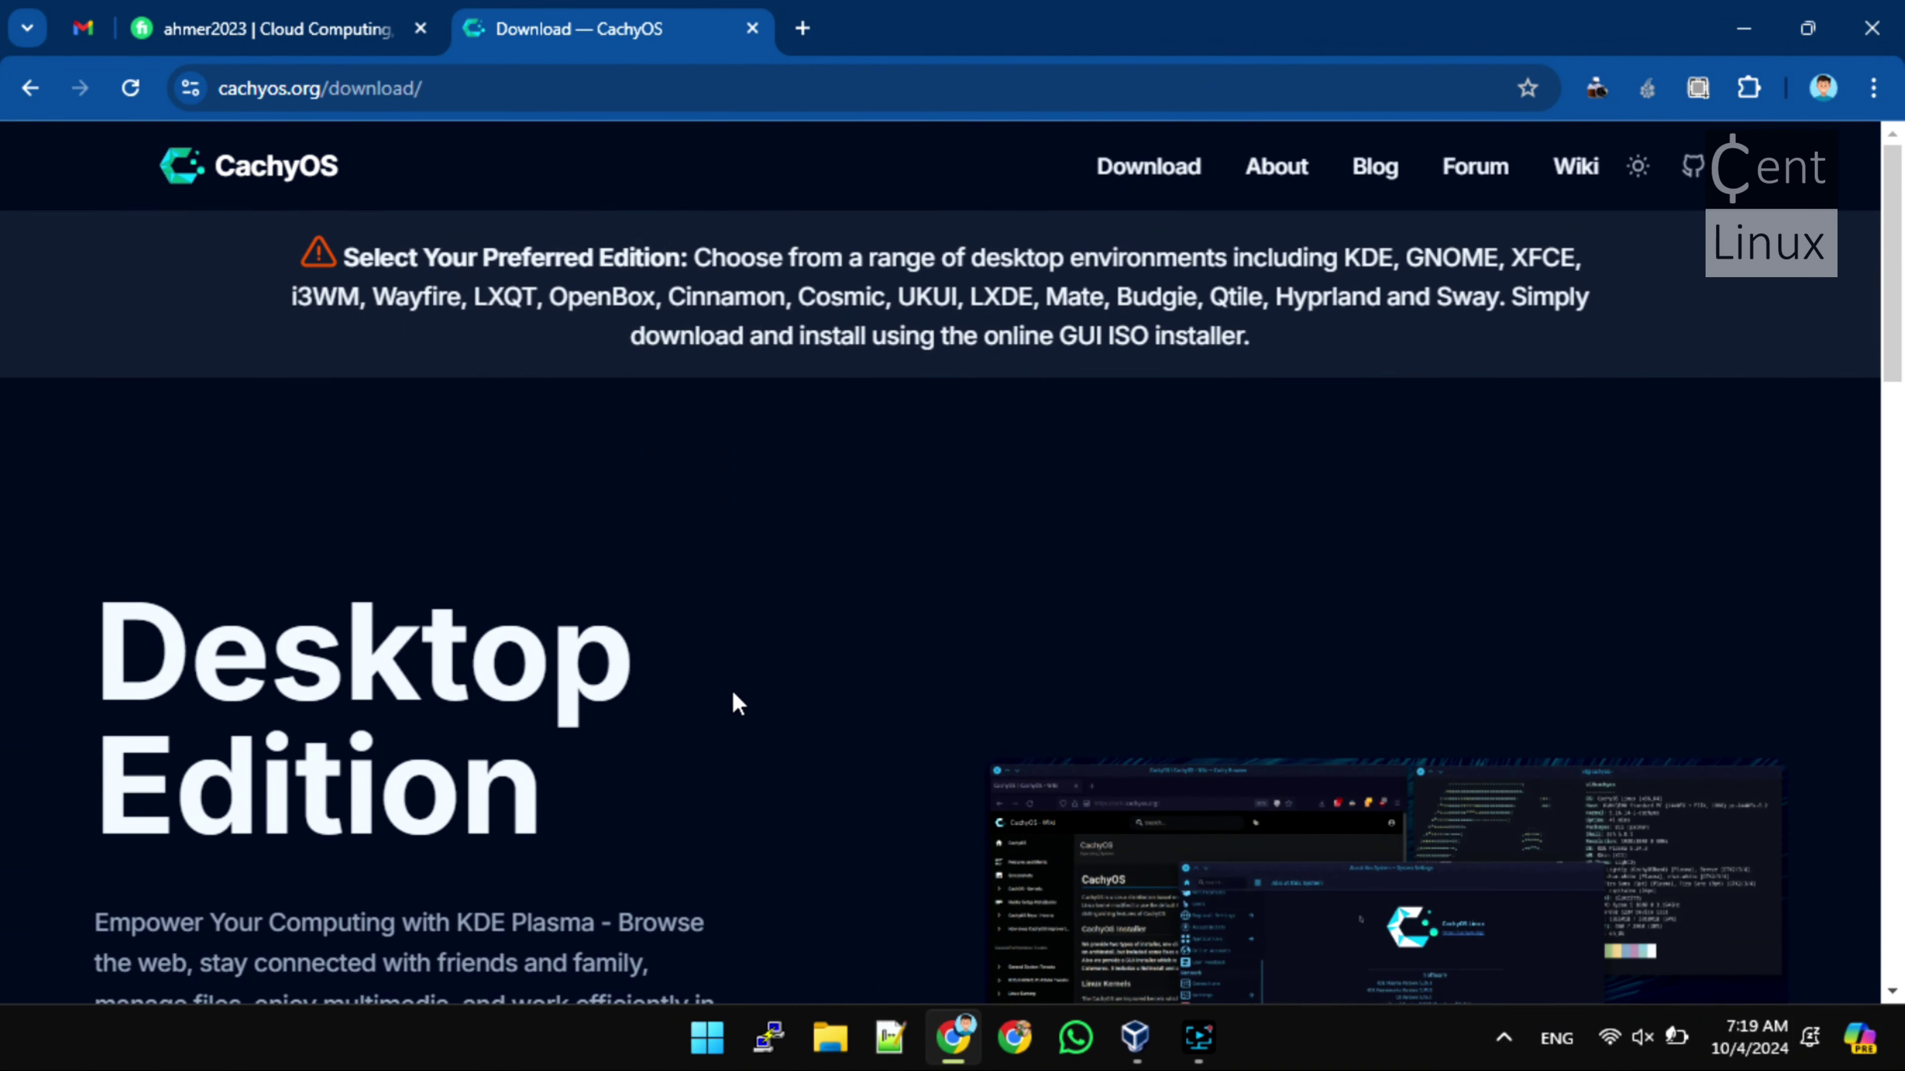
pyautogui.scroll(-3, 691, 523)
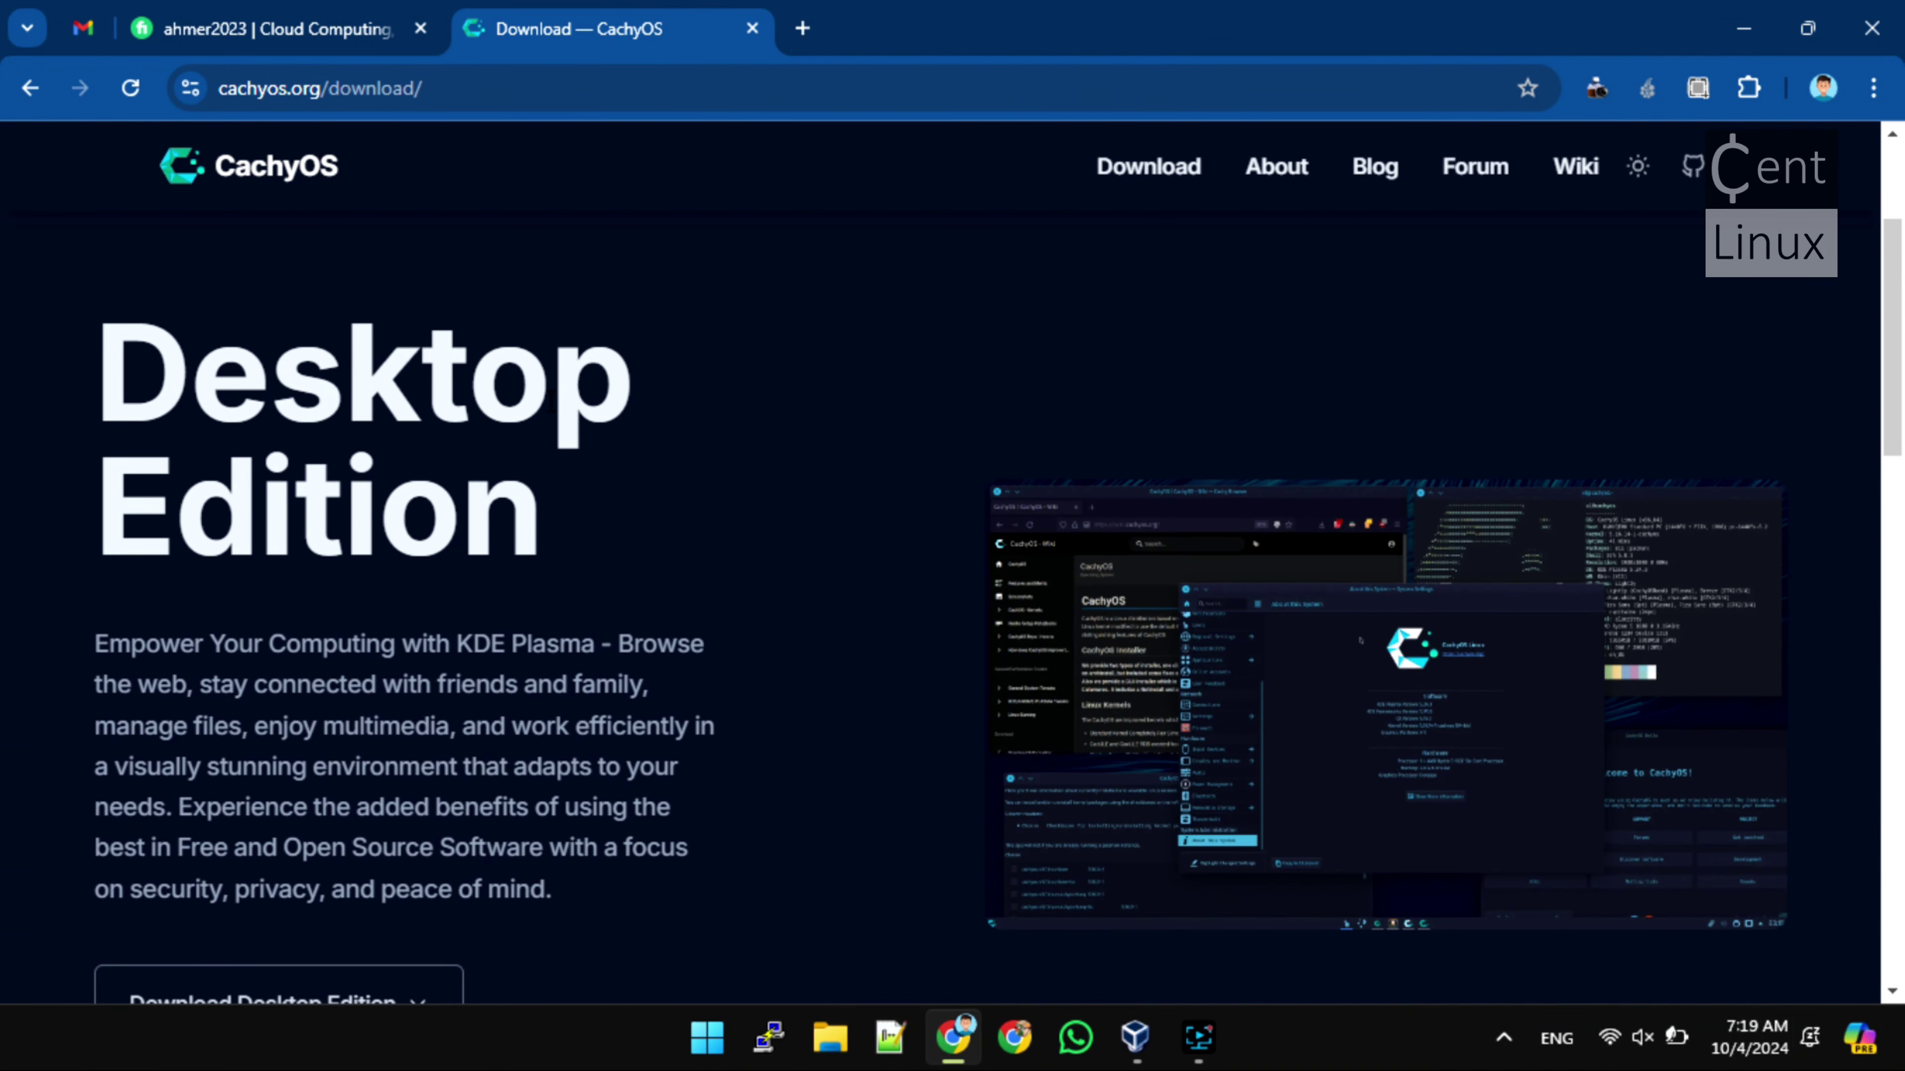
pyautogui.moveTo(1890, 384); pyautogui.dragTo(1892, 698)
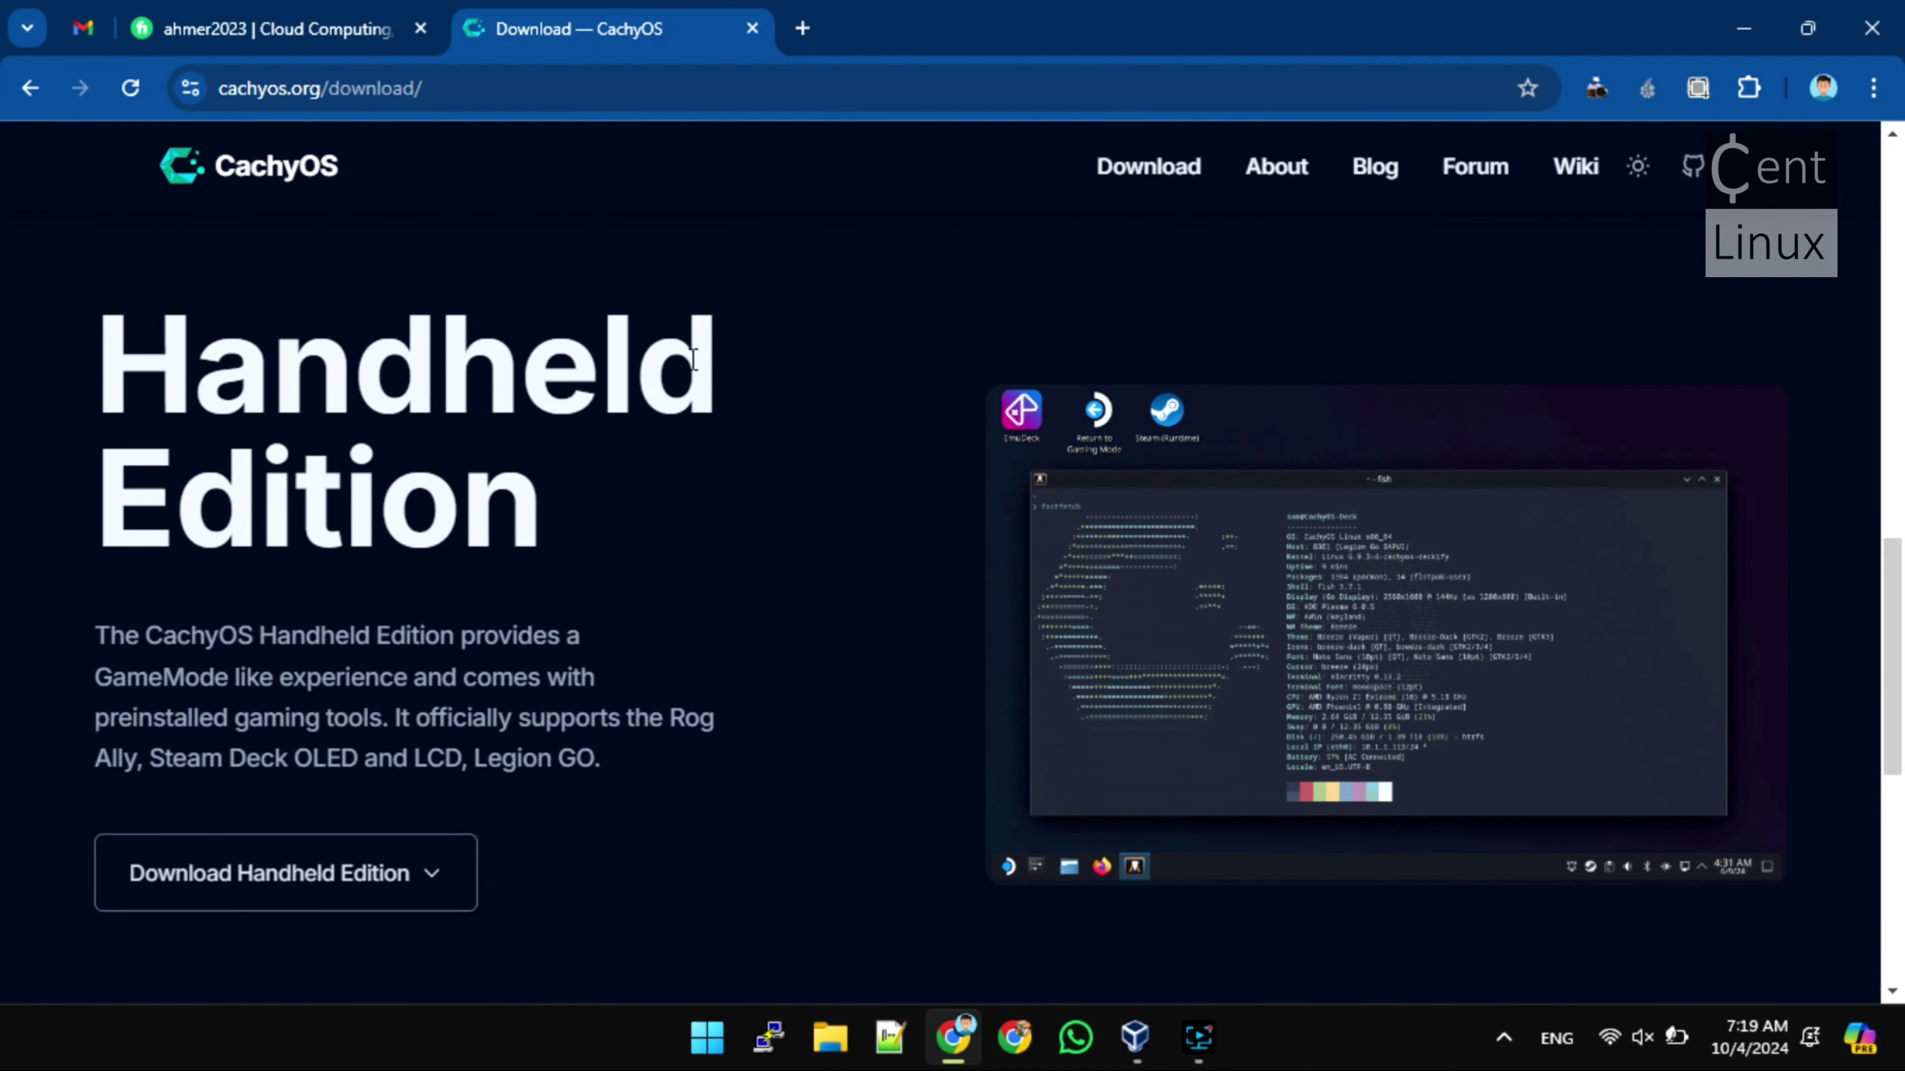
# Start the direct download of the CachyOS Desktop Edition ISO
pyautogui.moveTo(1896, 749); pyautogui.dragTo(1896, 454)
pyautogui.click(635, 846)
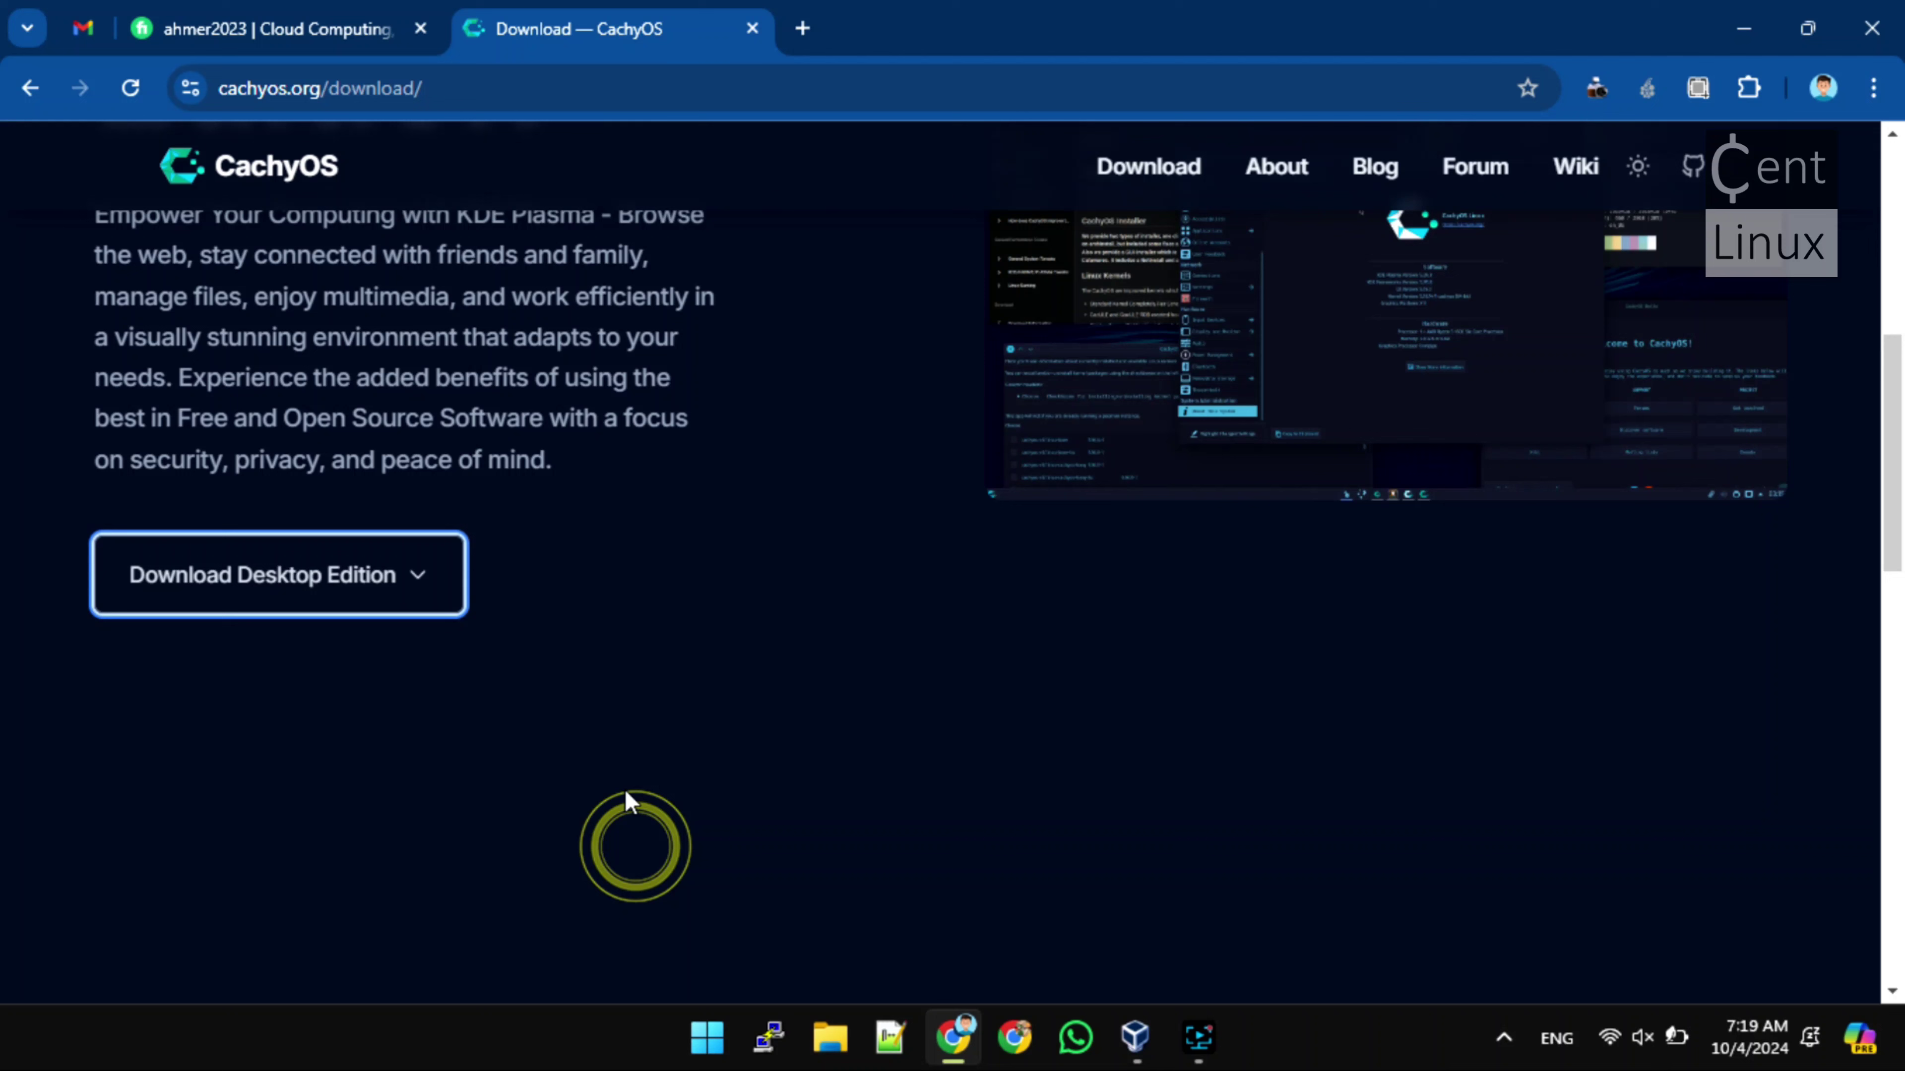
pyautogui.click(424, 577)
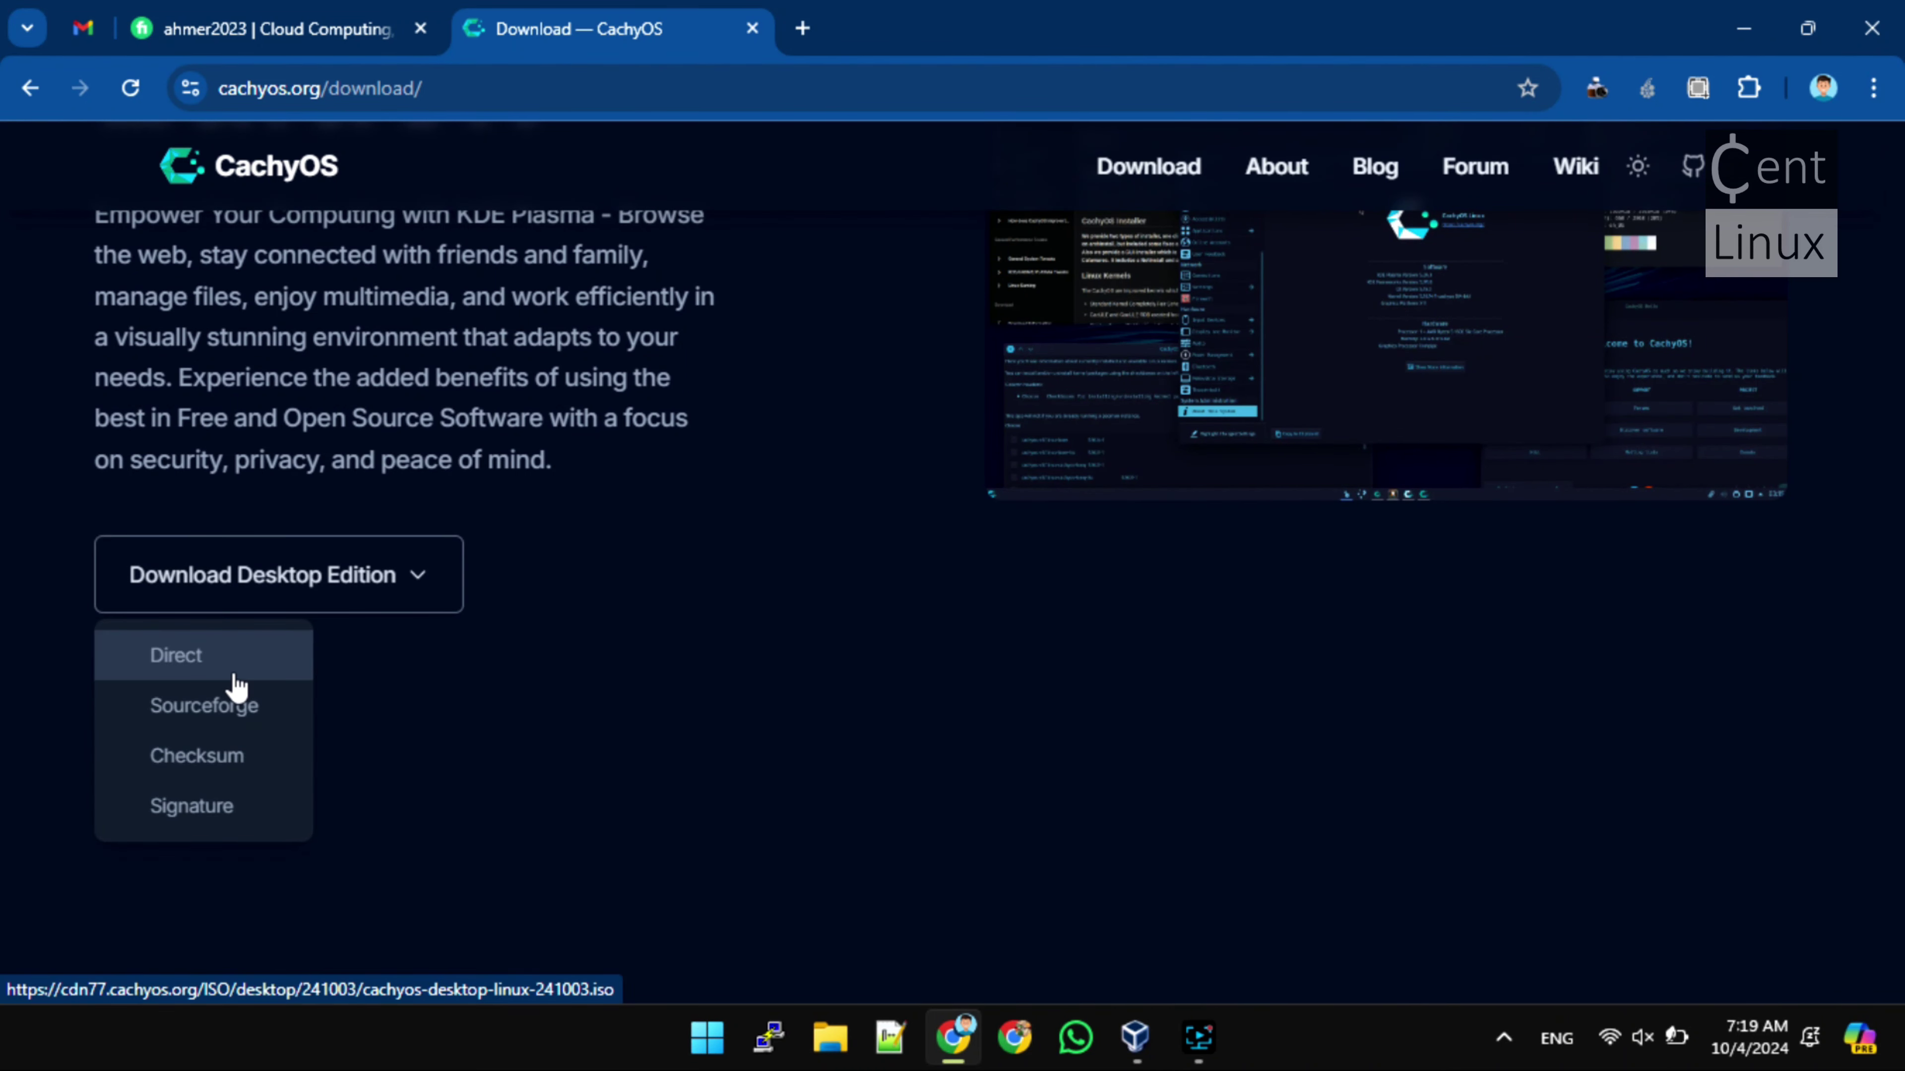
pyautogui.click(169, 661)
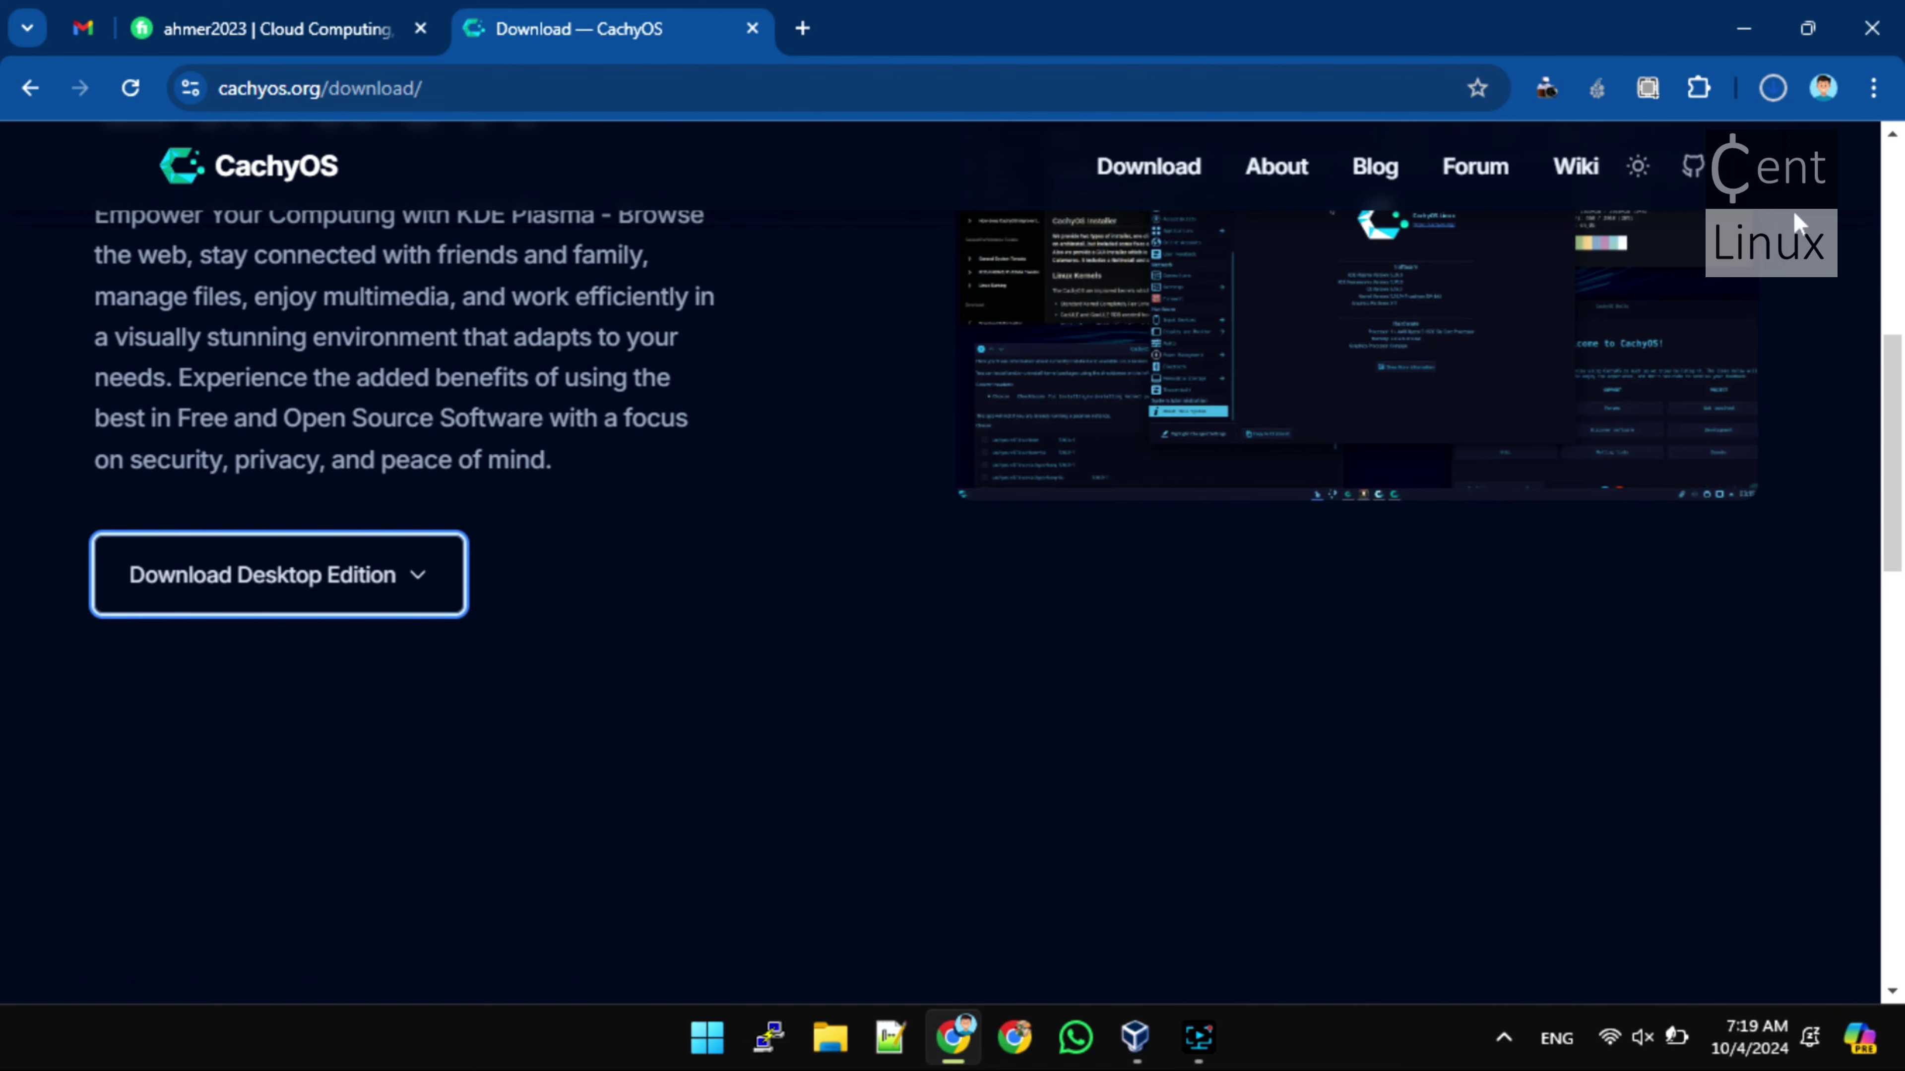
# Check the progress of the ISO download and show the finished cachyos-desktop-linux-241003.iso in its folder
pyautogui.click(1774, 89)
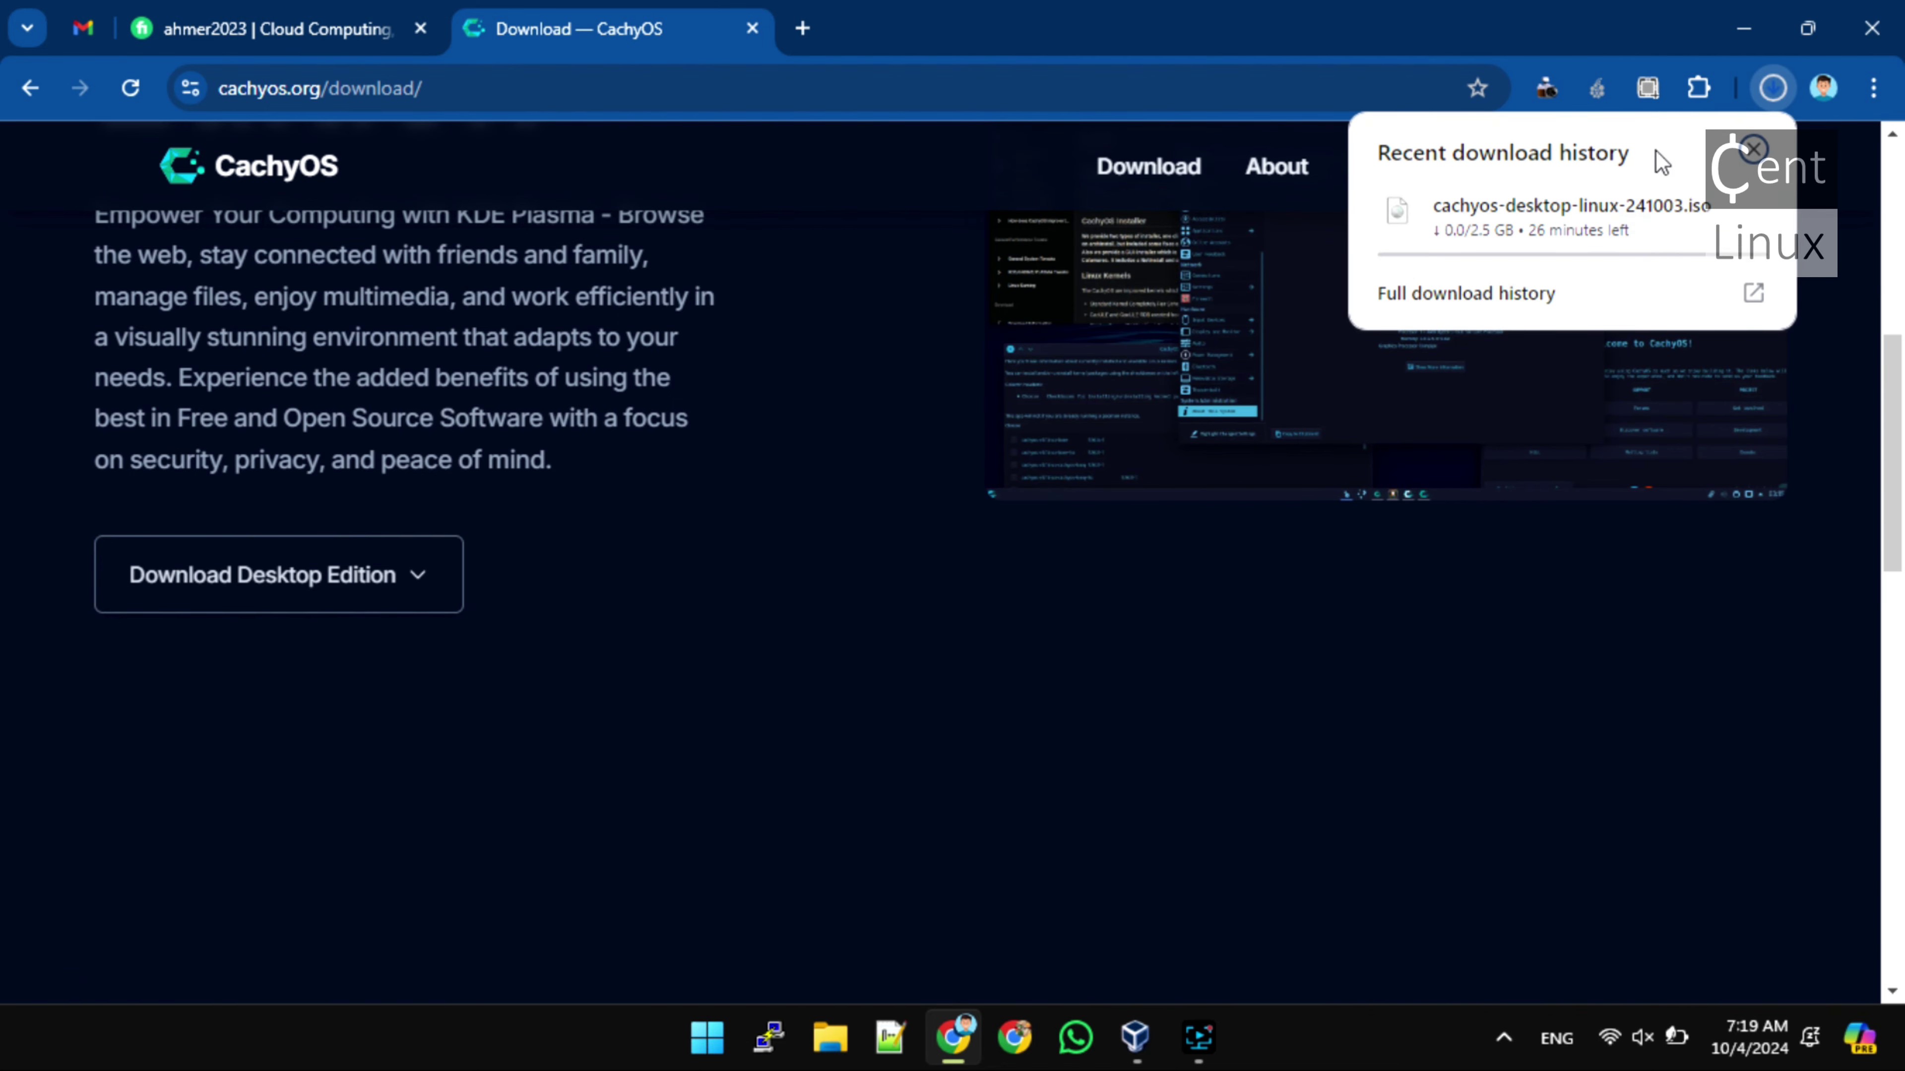
pyautogui.moveTo(1469, 239)
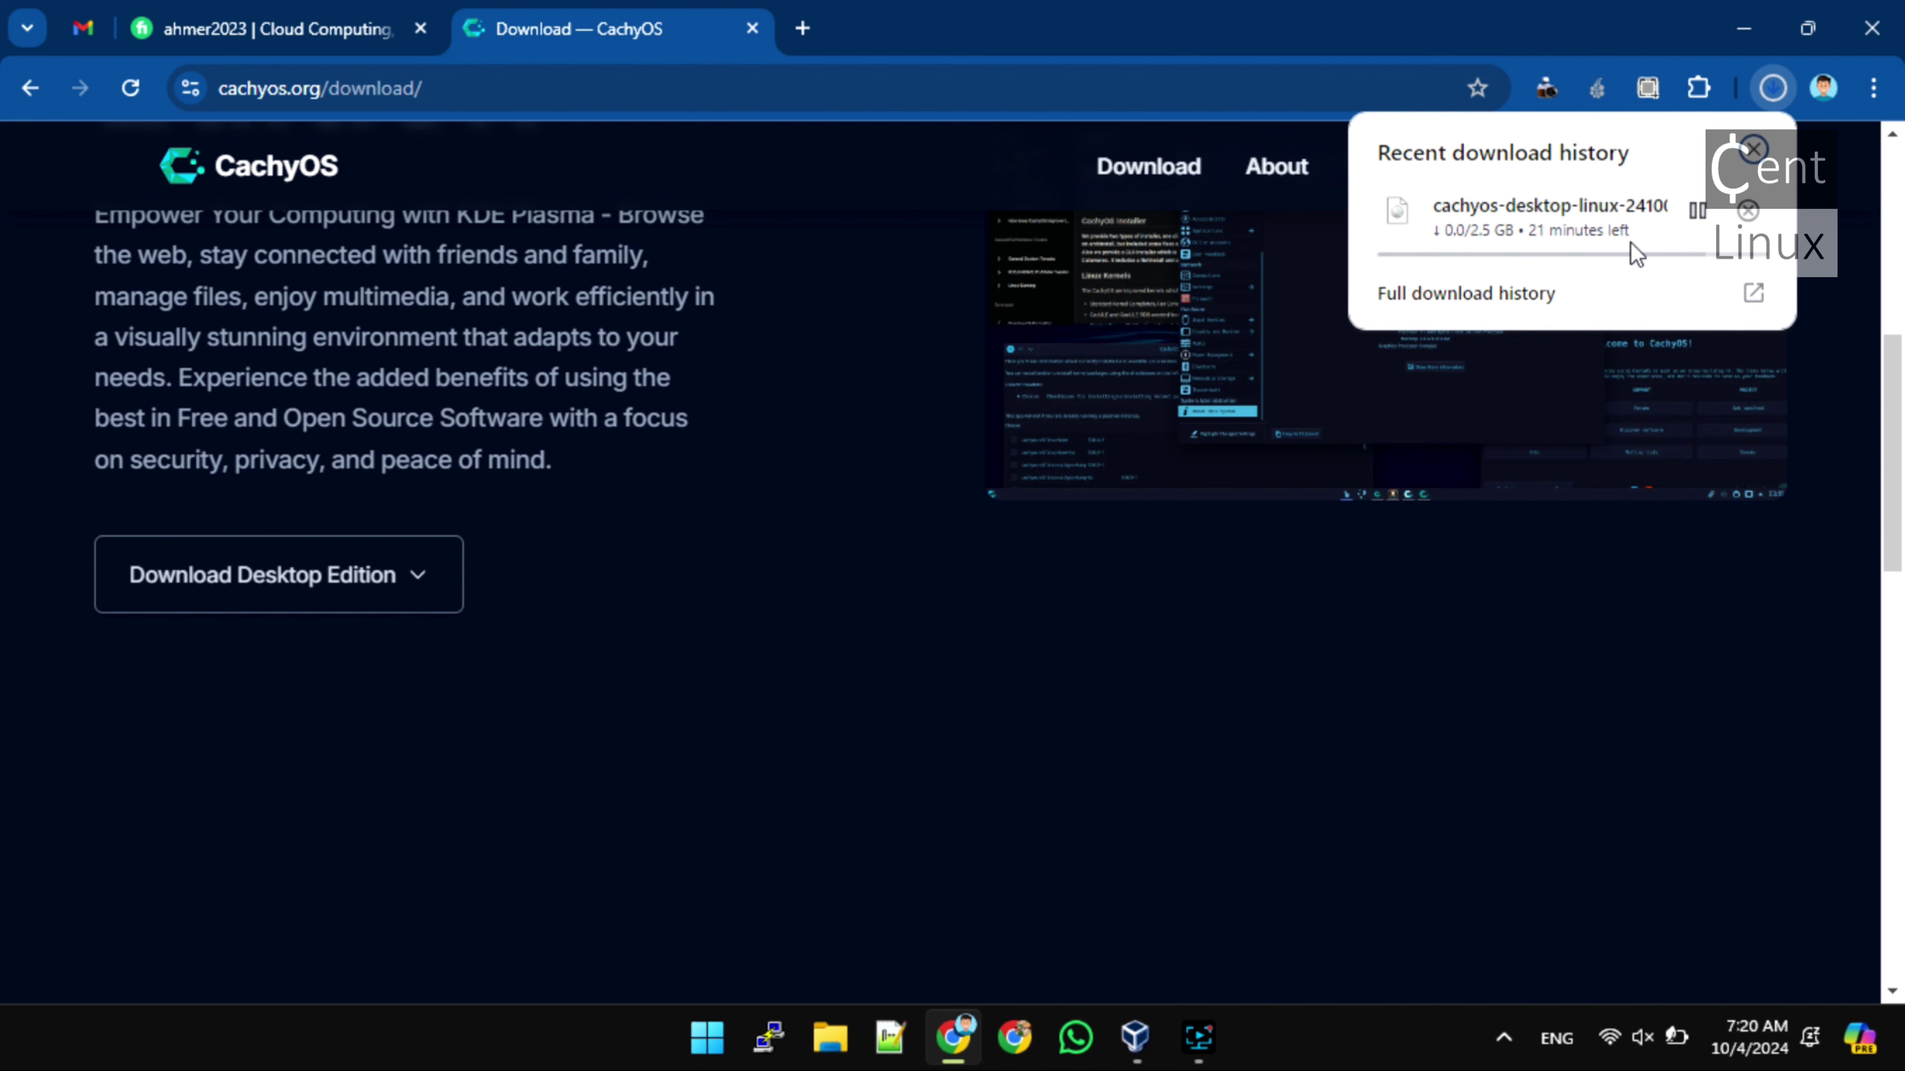
pyautogui.click(828, 537)
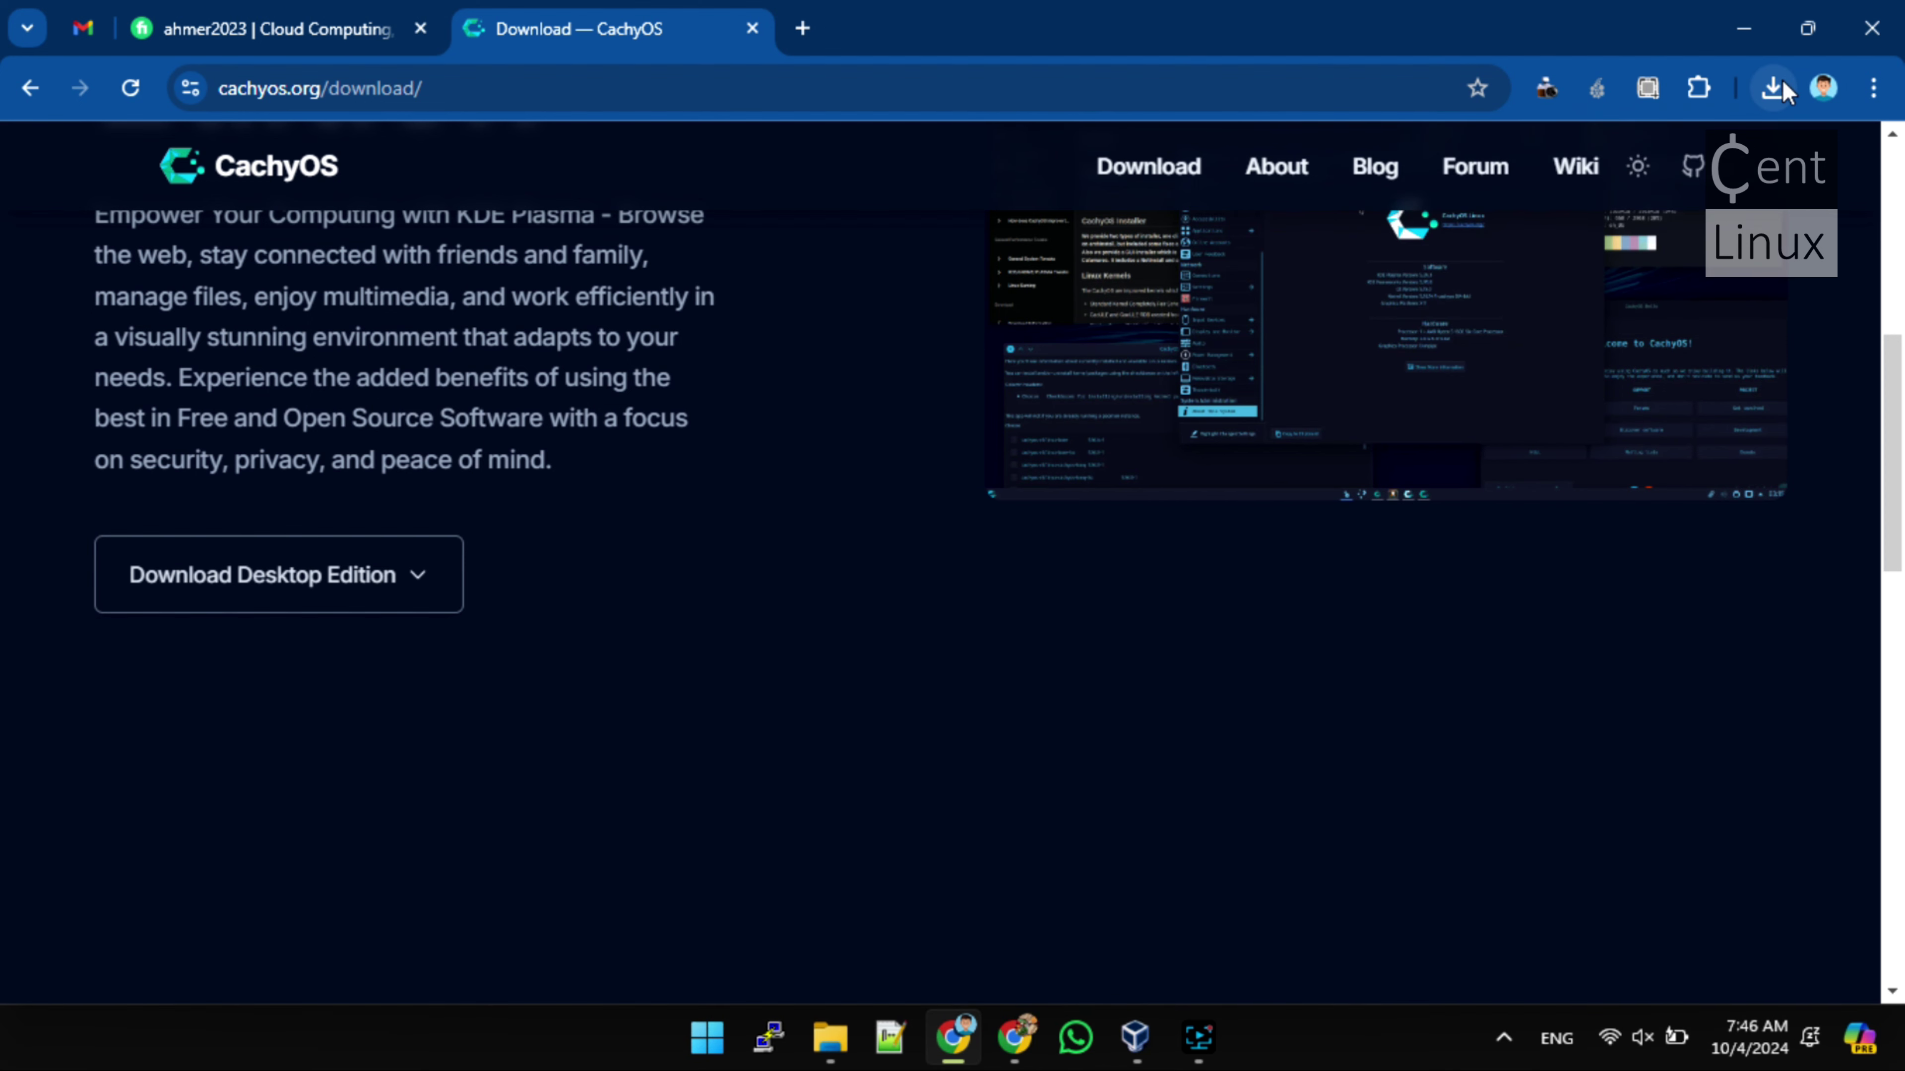
pyautogui.click(1773, 89)
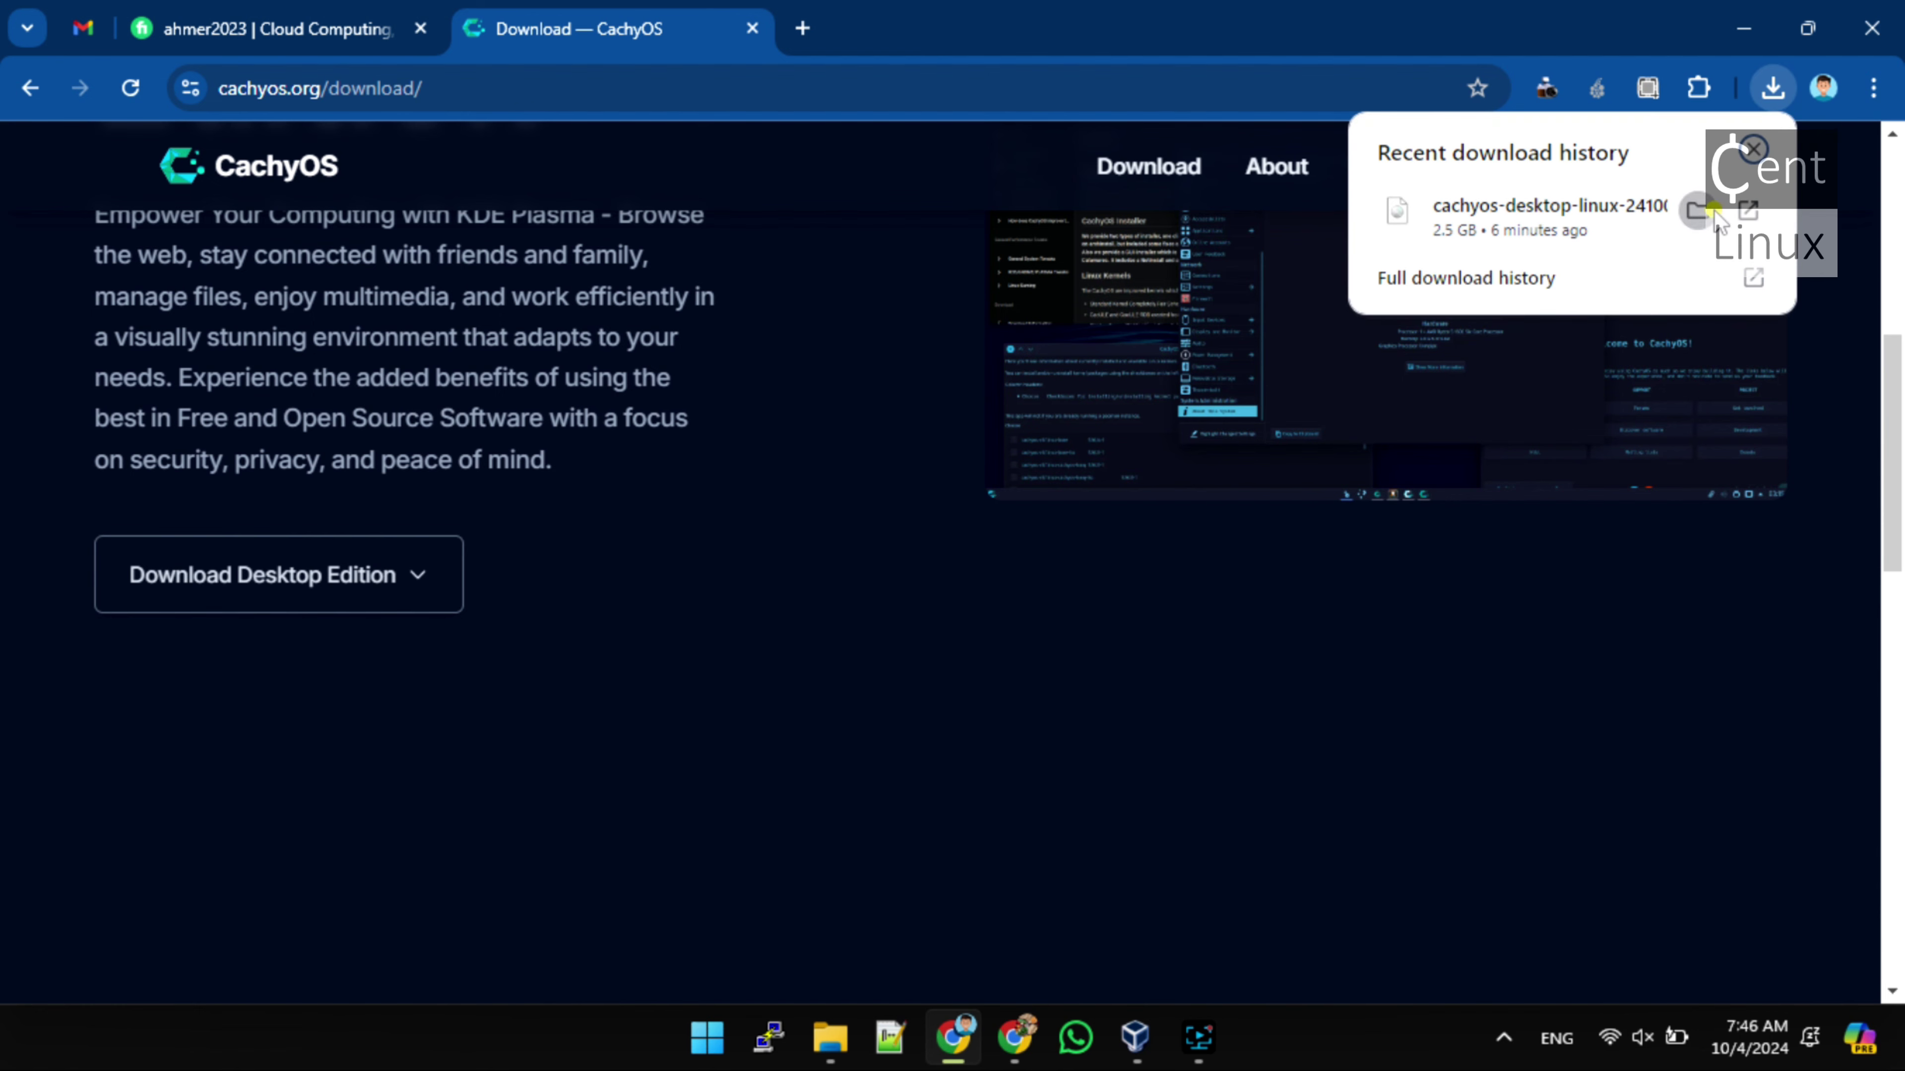
pyautogui.click(1695, 212)
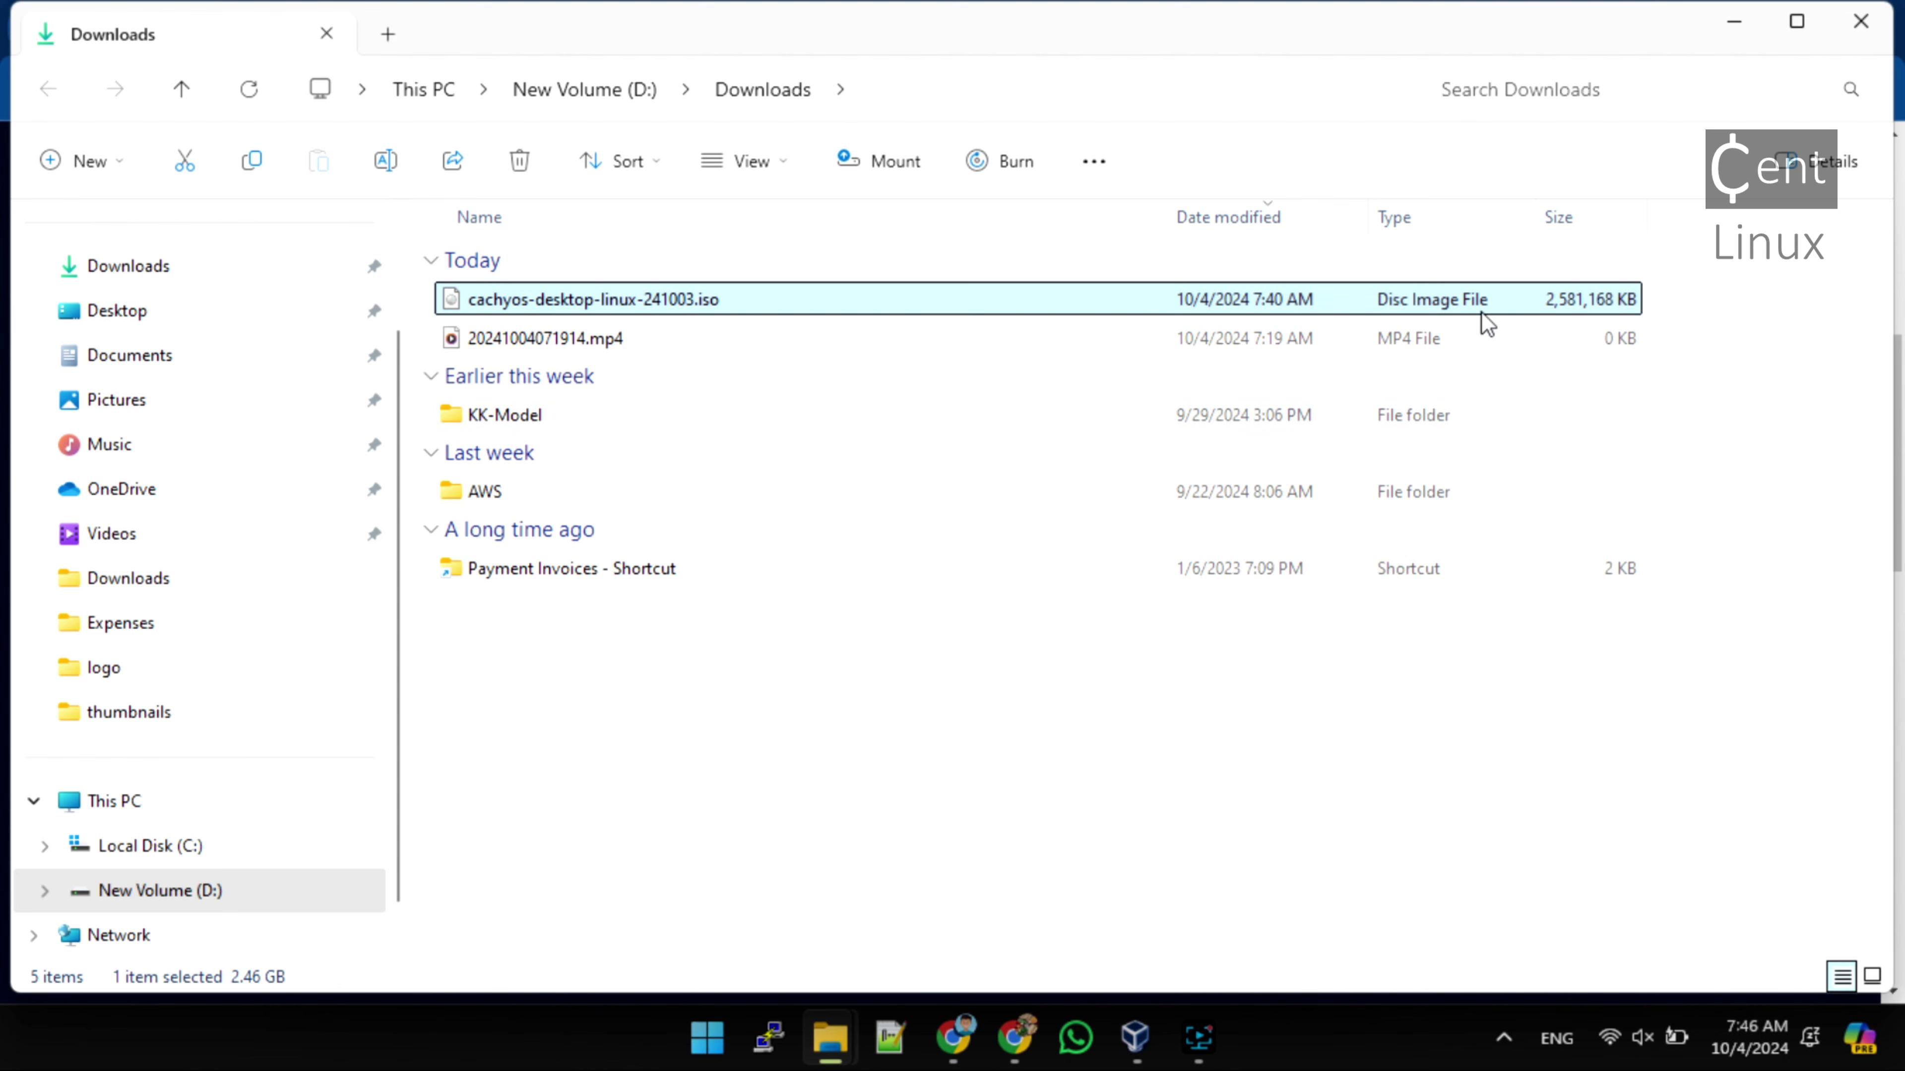
# Switch to VirtualBox and begin a new virtual machine named cachy-os-01.centlinux.com
pyautogui.click(1135, 1038)
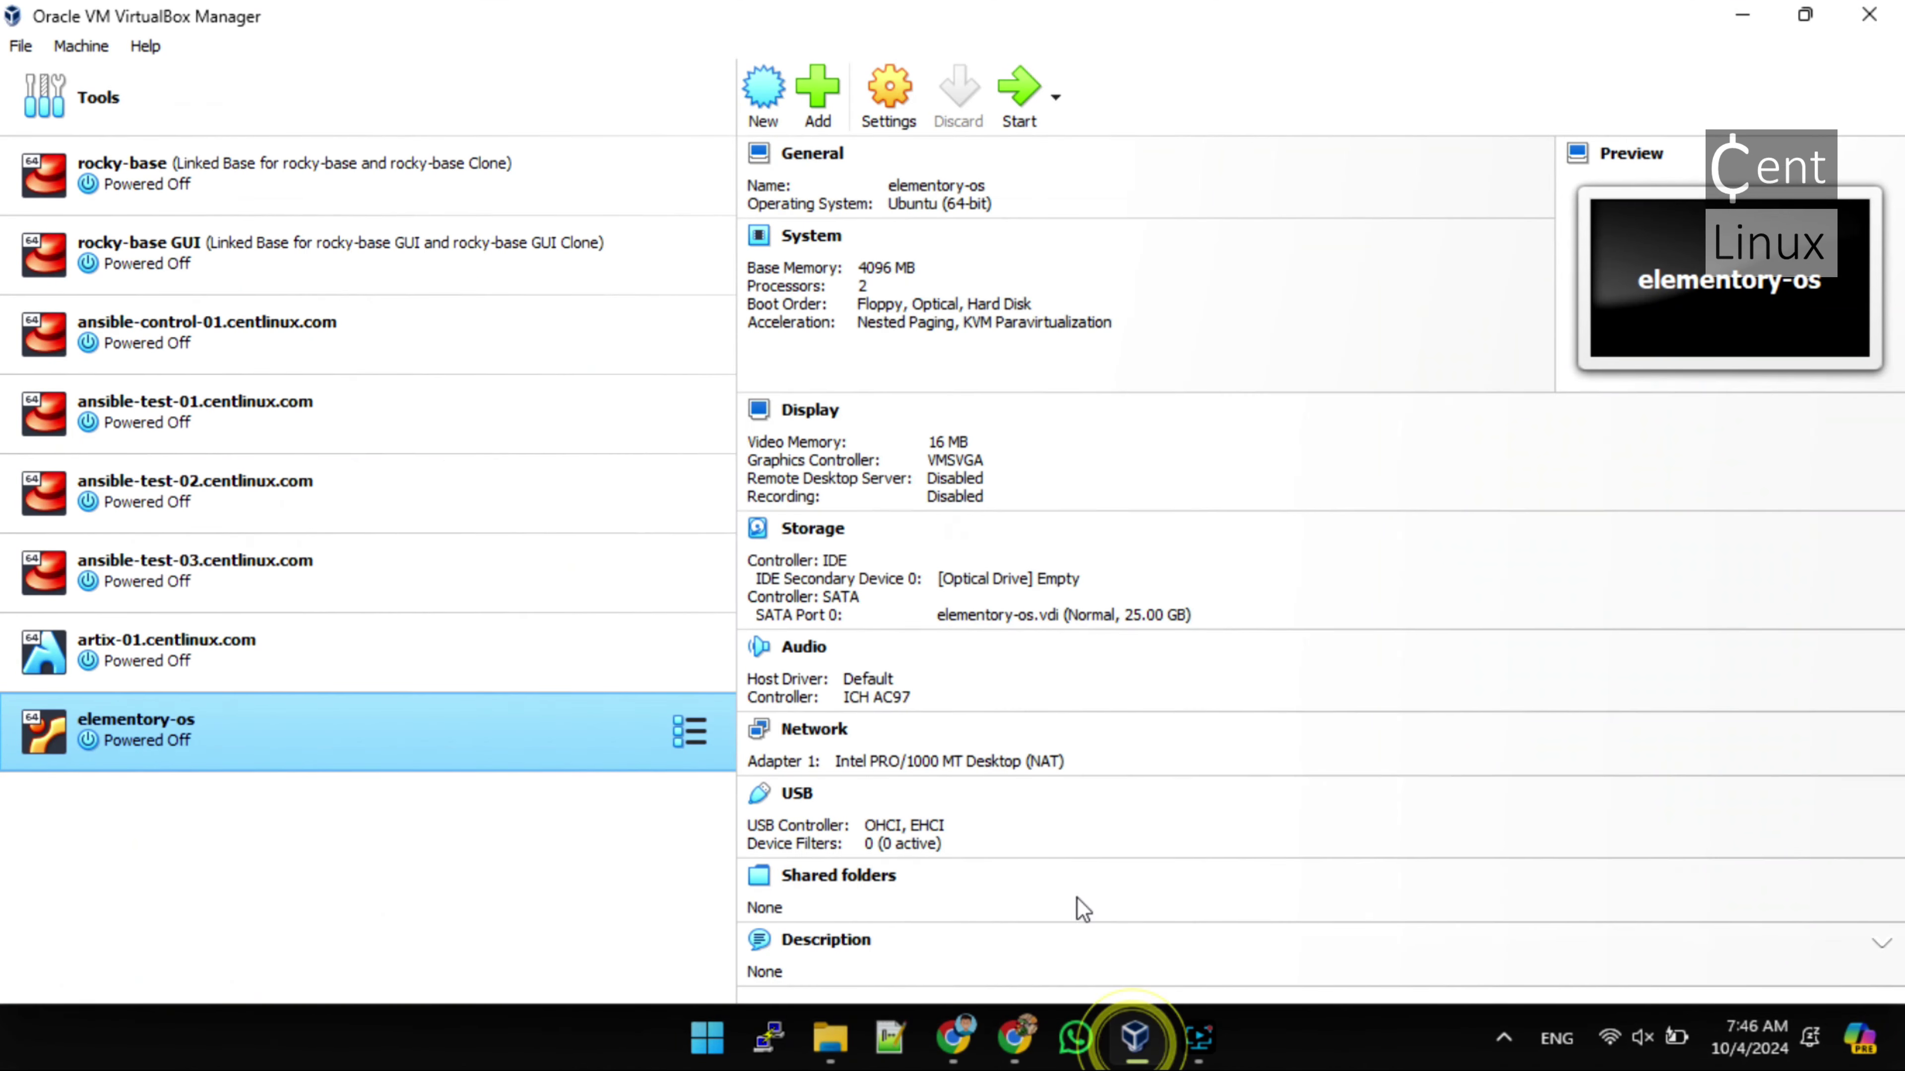
pyautogui.click(759, 96)
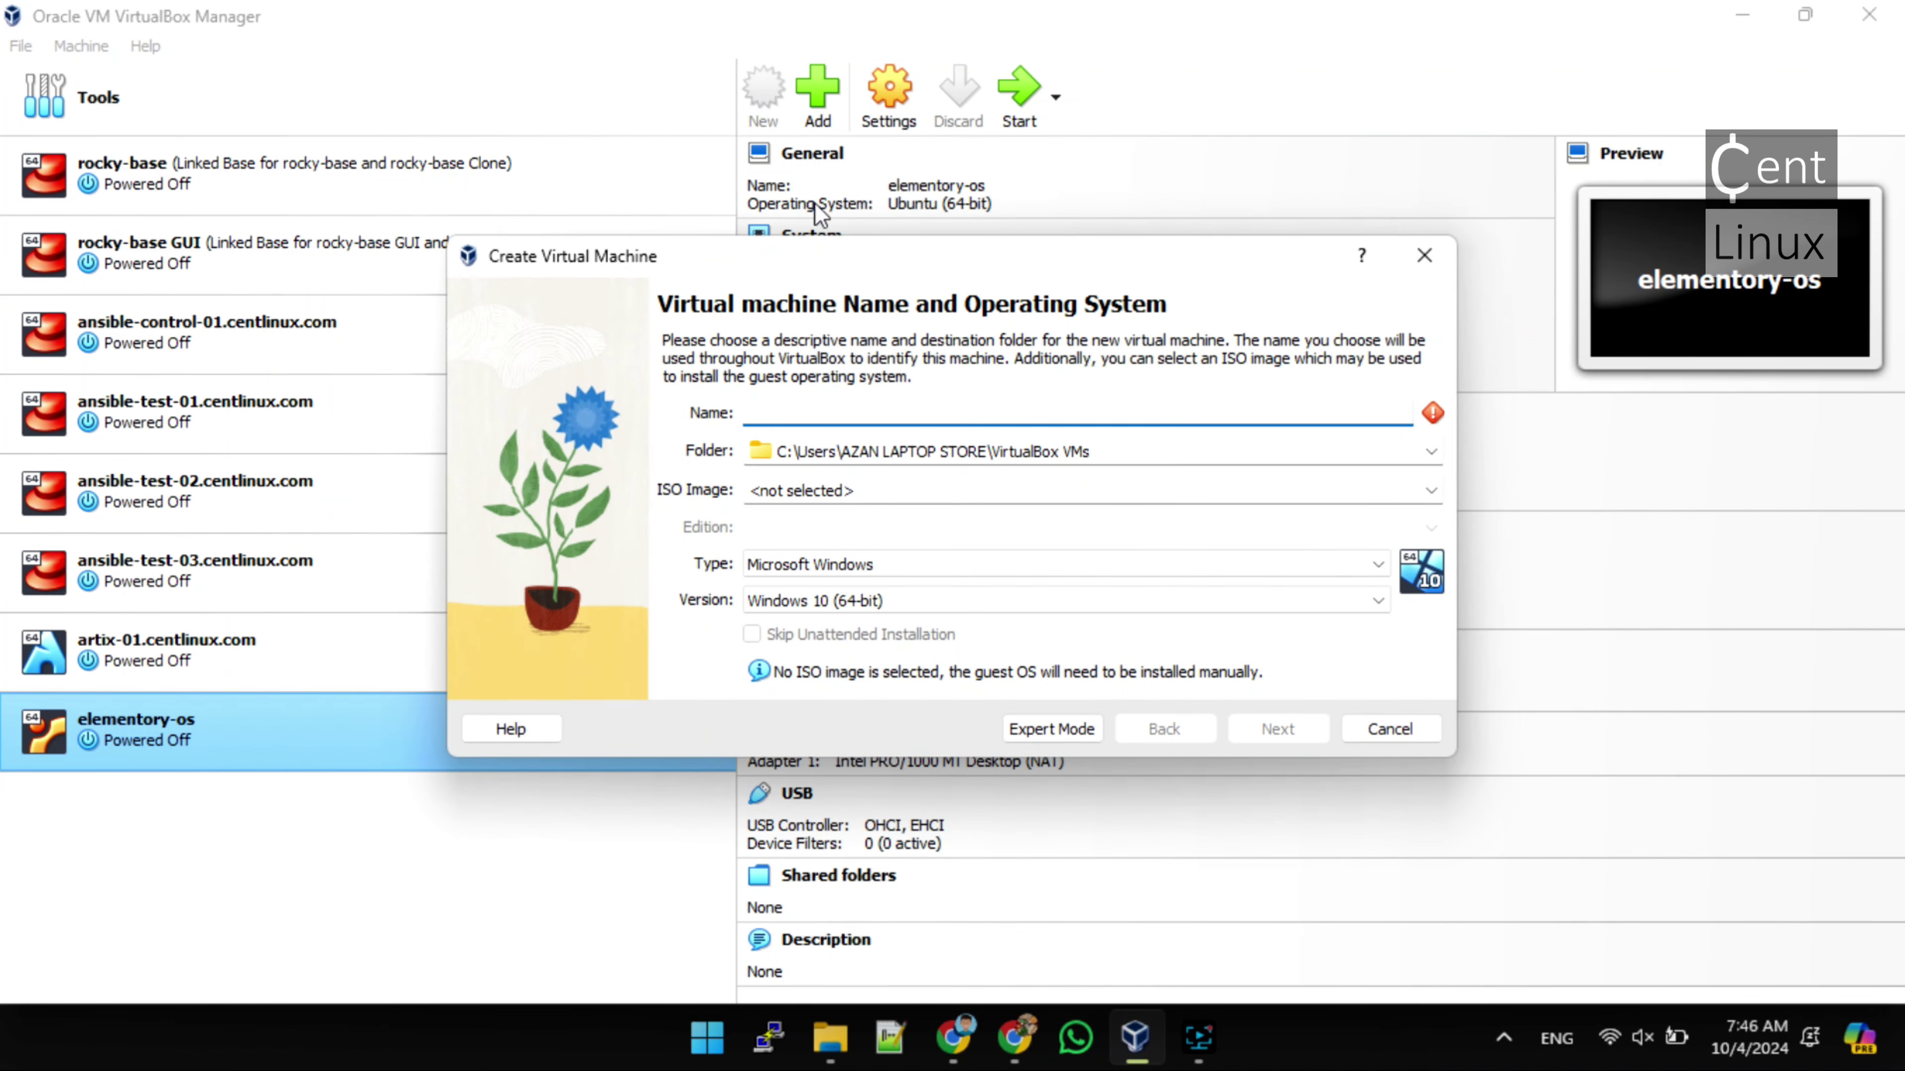
pyautogui.write('ca')
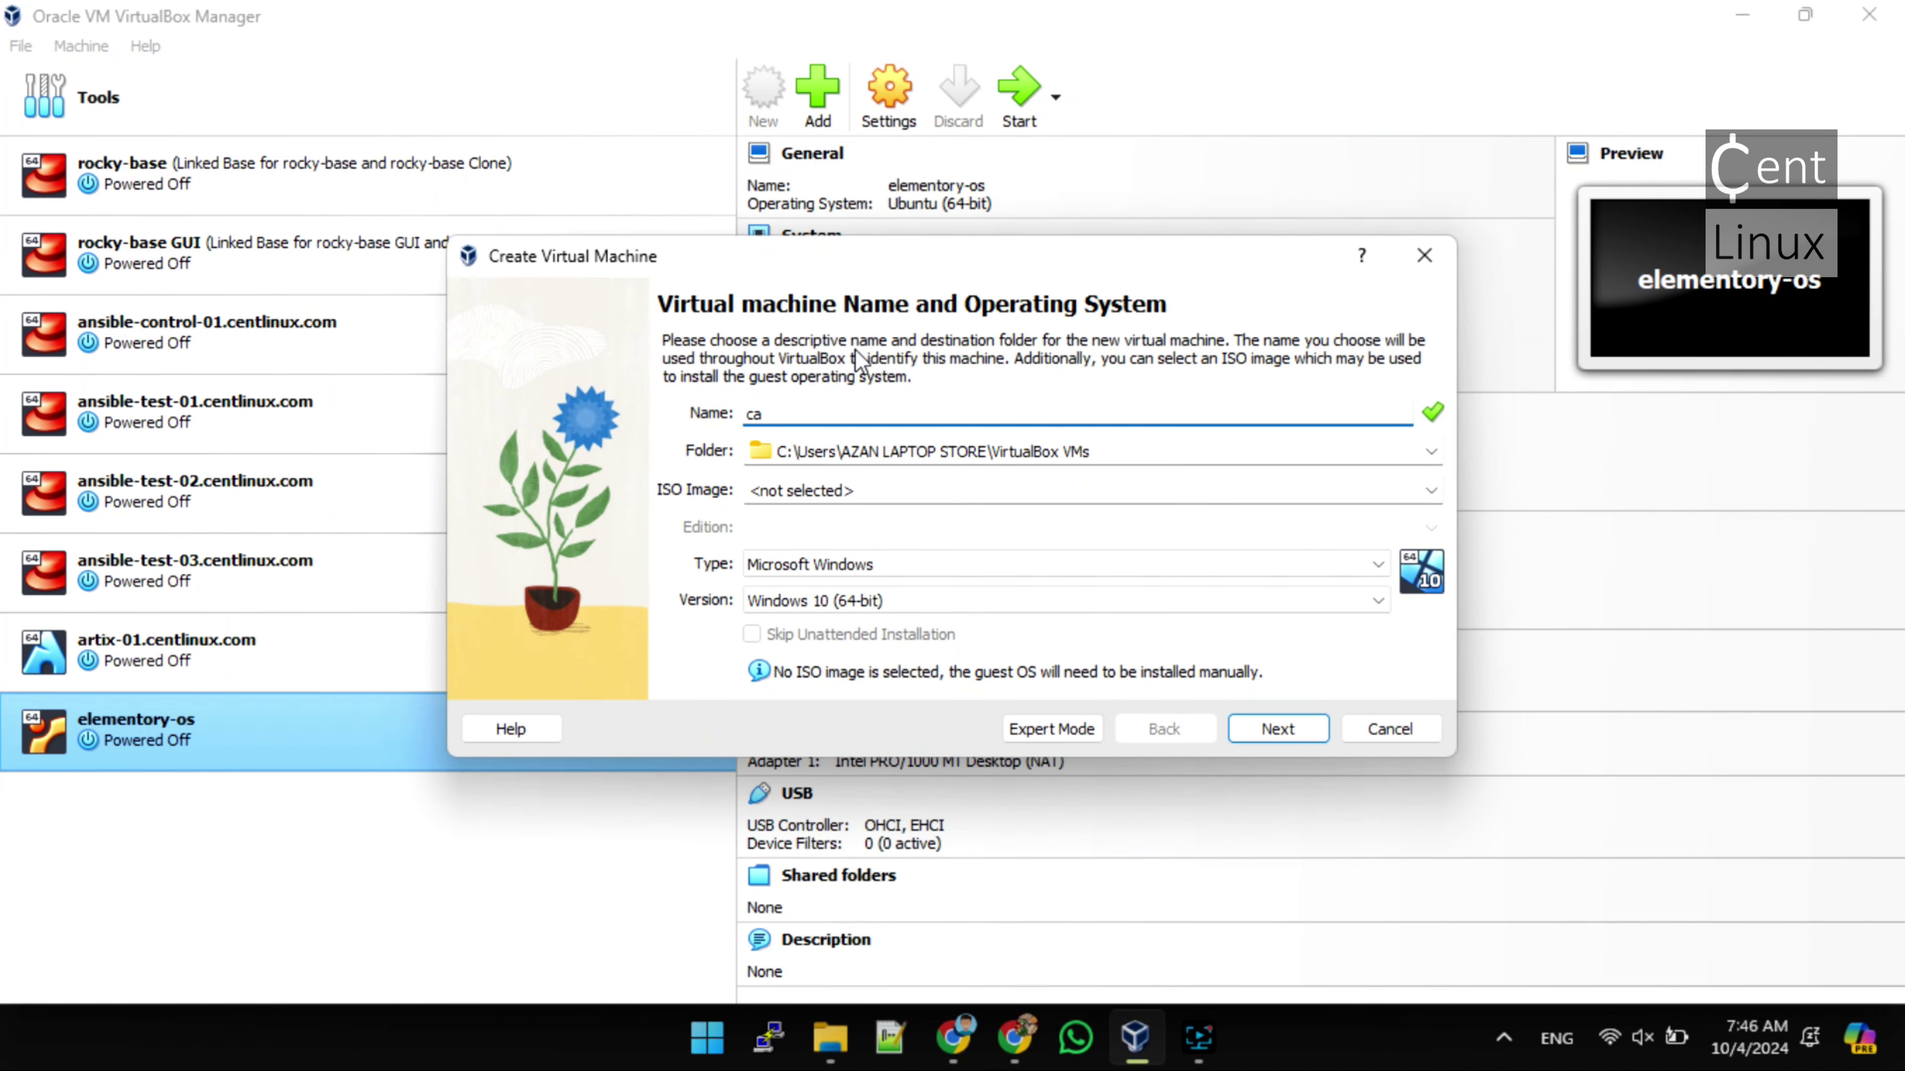
pyautogui.write('chy-os-01.centlinux.com')
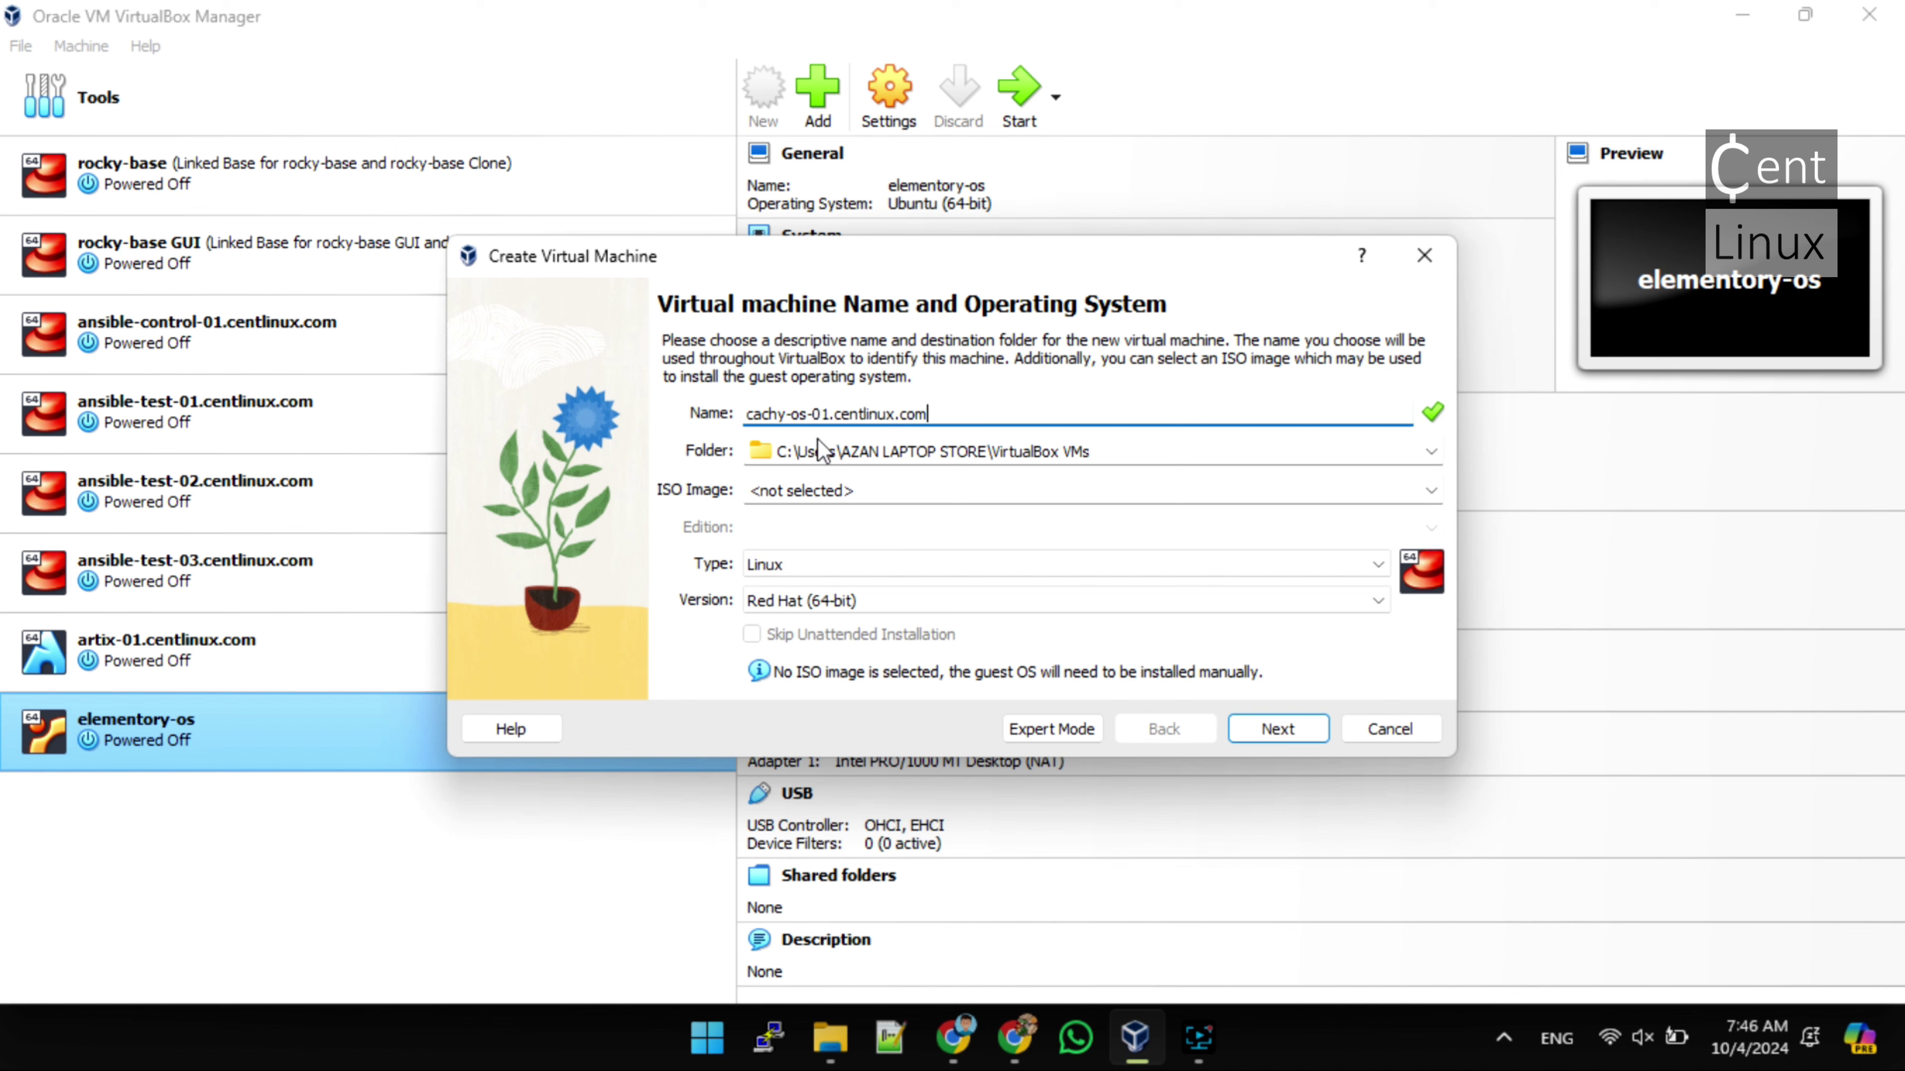
# Choose cachyos-desktop-linux-241003.iso from the Downloads folder as the new machine's ISO image
pyautogui.click(809, 484)
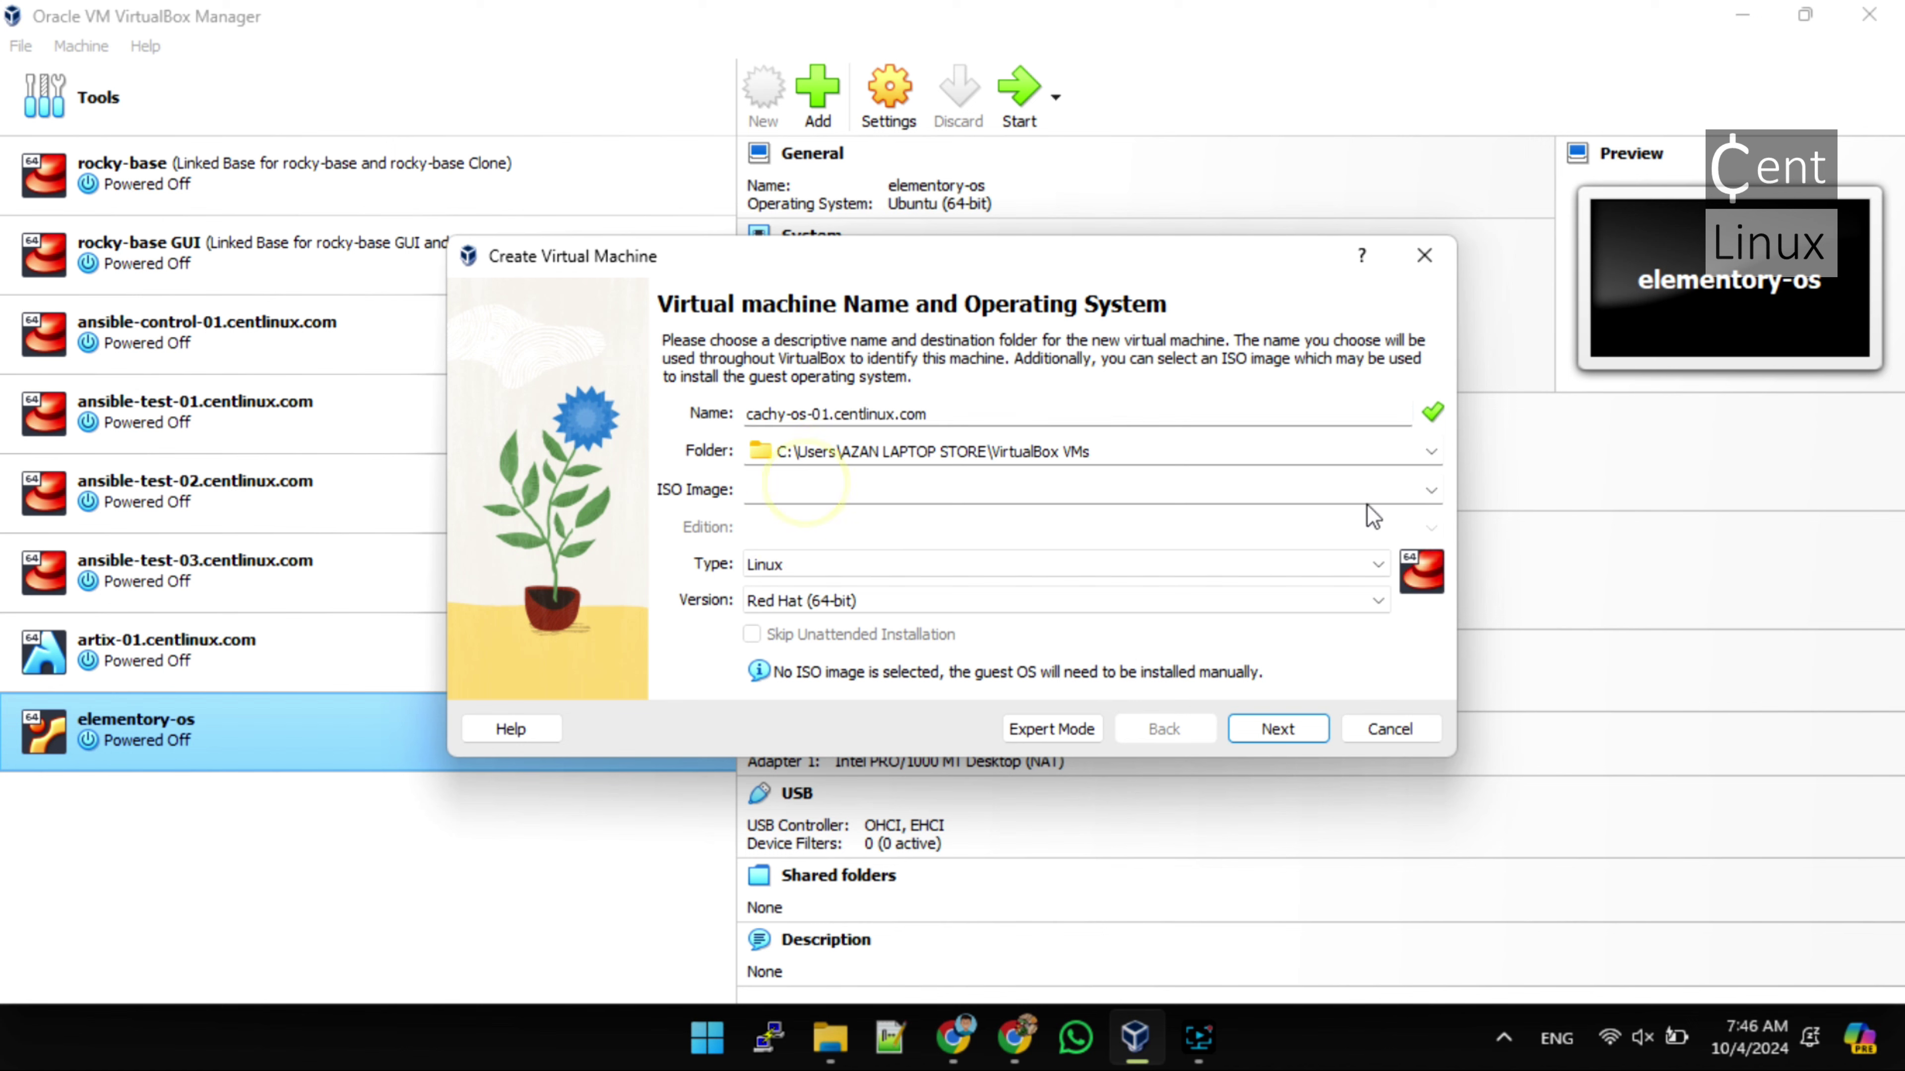
pyautogui.click(1428, 492)
pyautogui.click(881, 541)
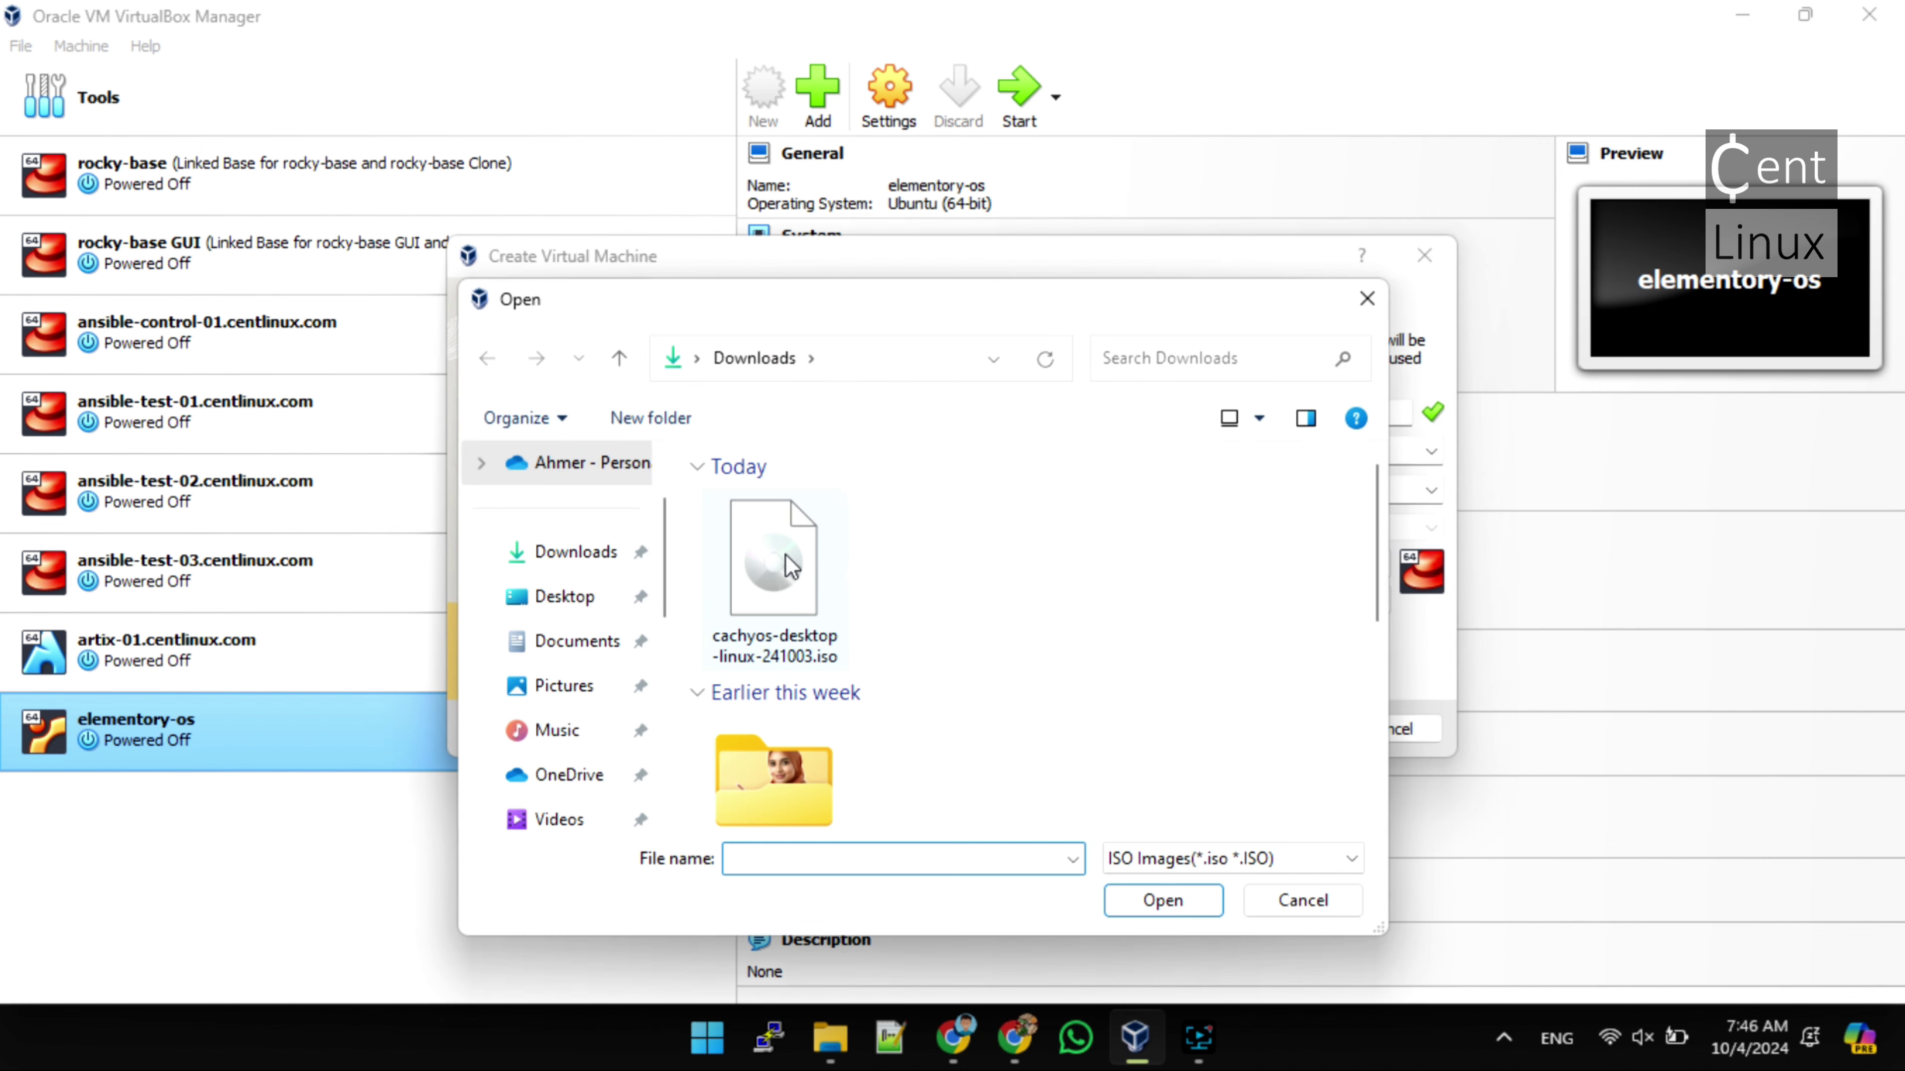
pyautogui.click(780, 559)
pyautogui.click(1161, 900)
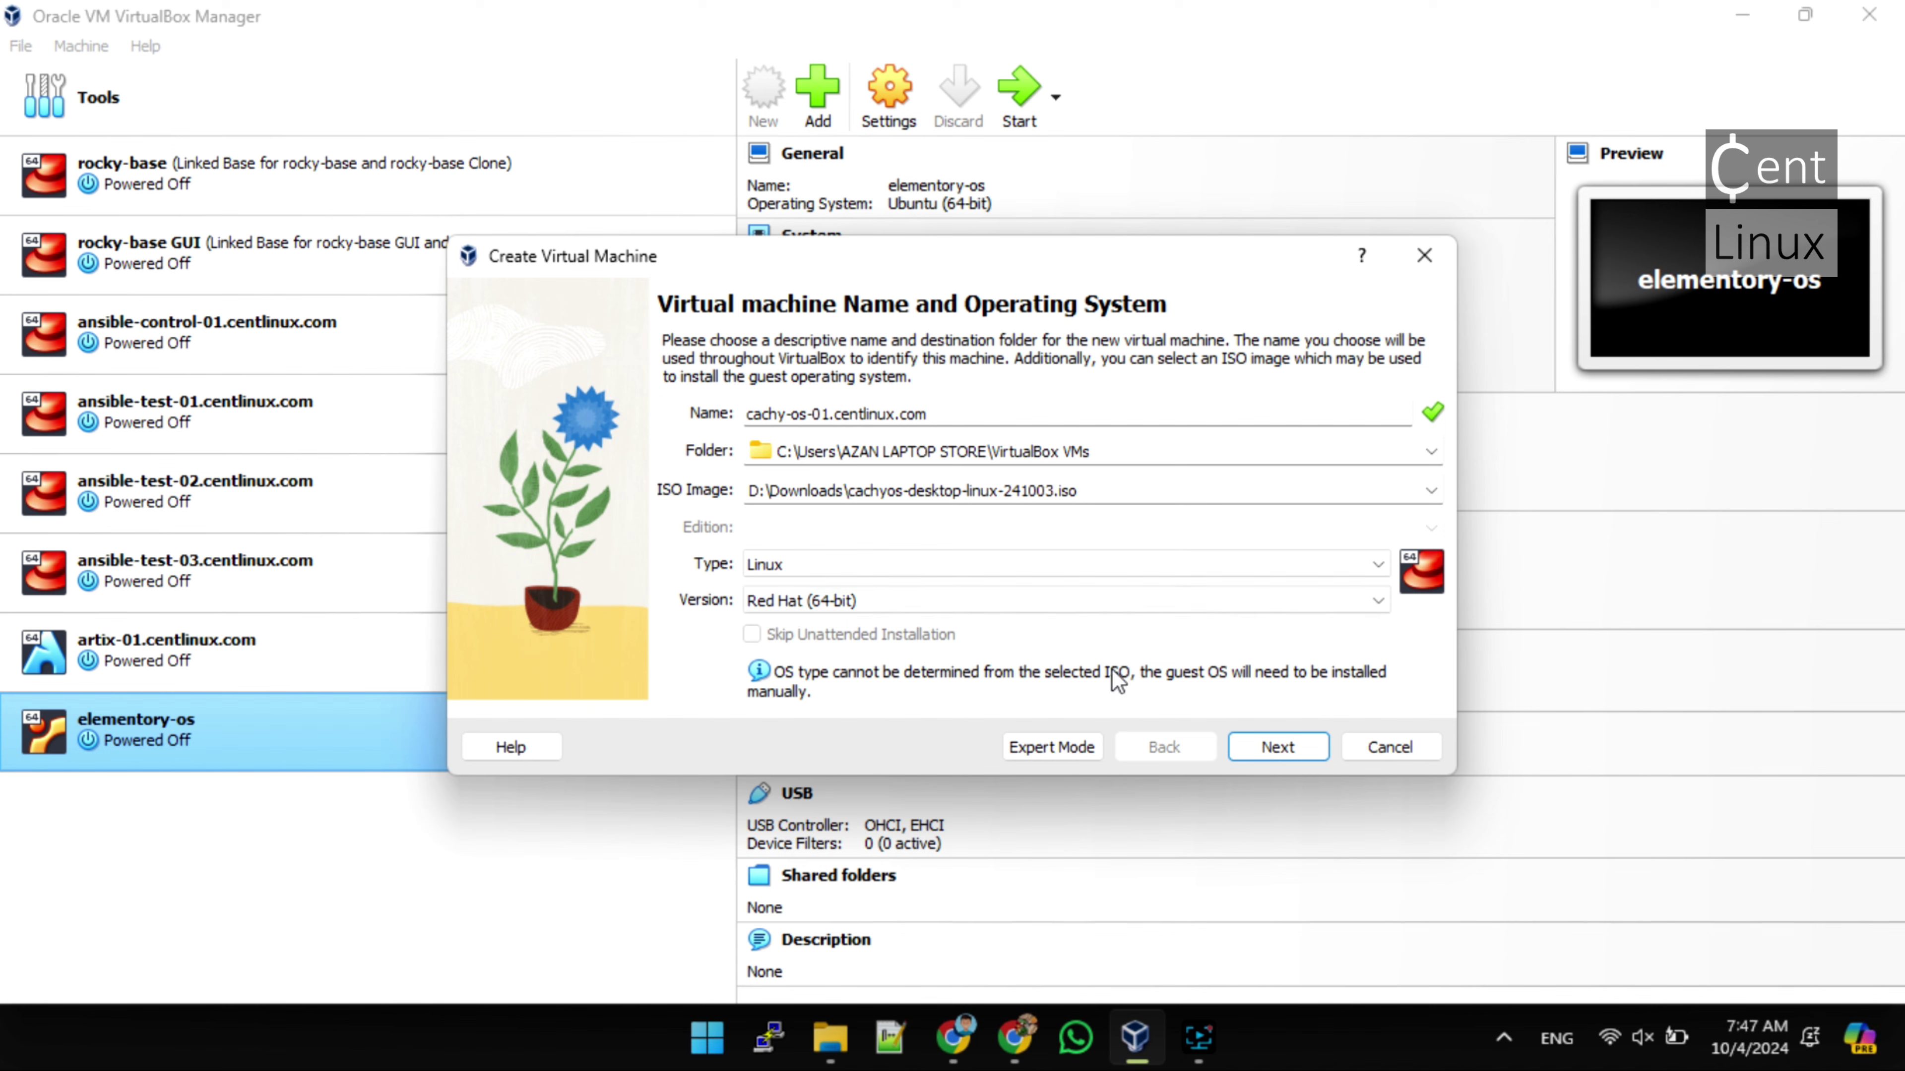
# Set the guest OS version to Other Linux (64-bit) and continue to the hardware settings
pyautogui.click(1378, 609)
pyautogui.scroll(-15, 1125, 689)
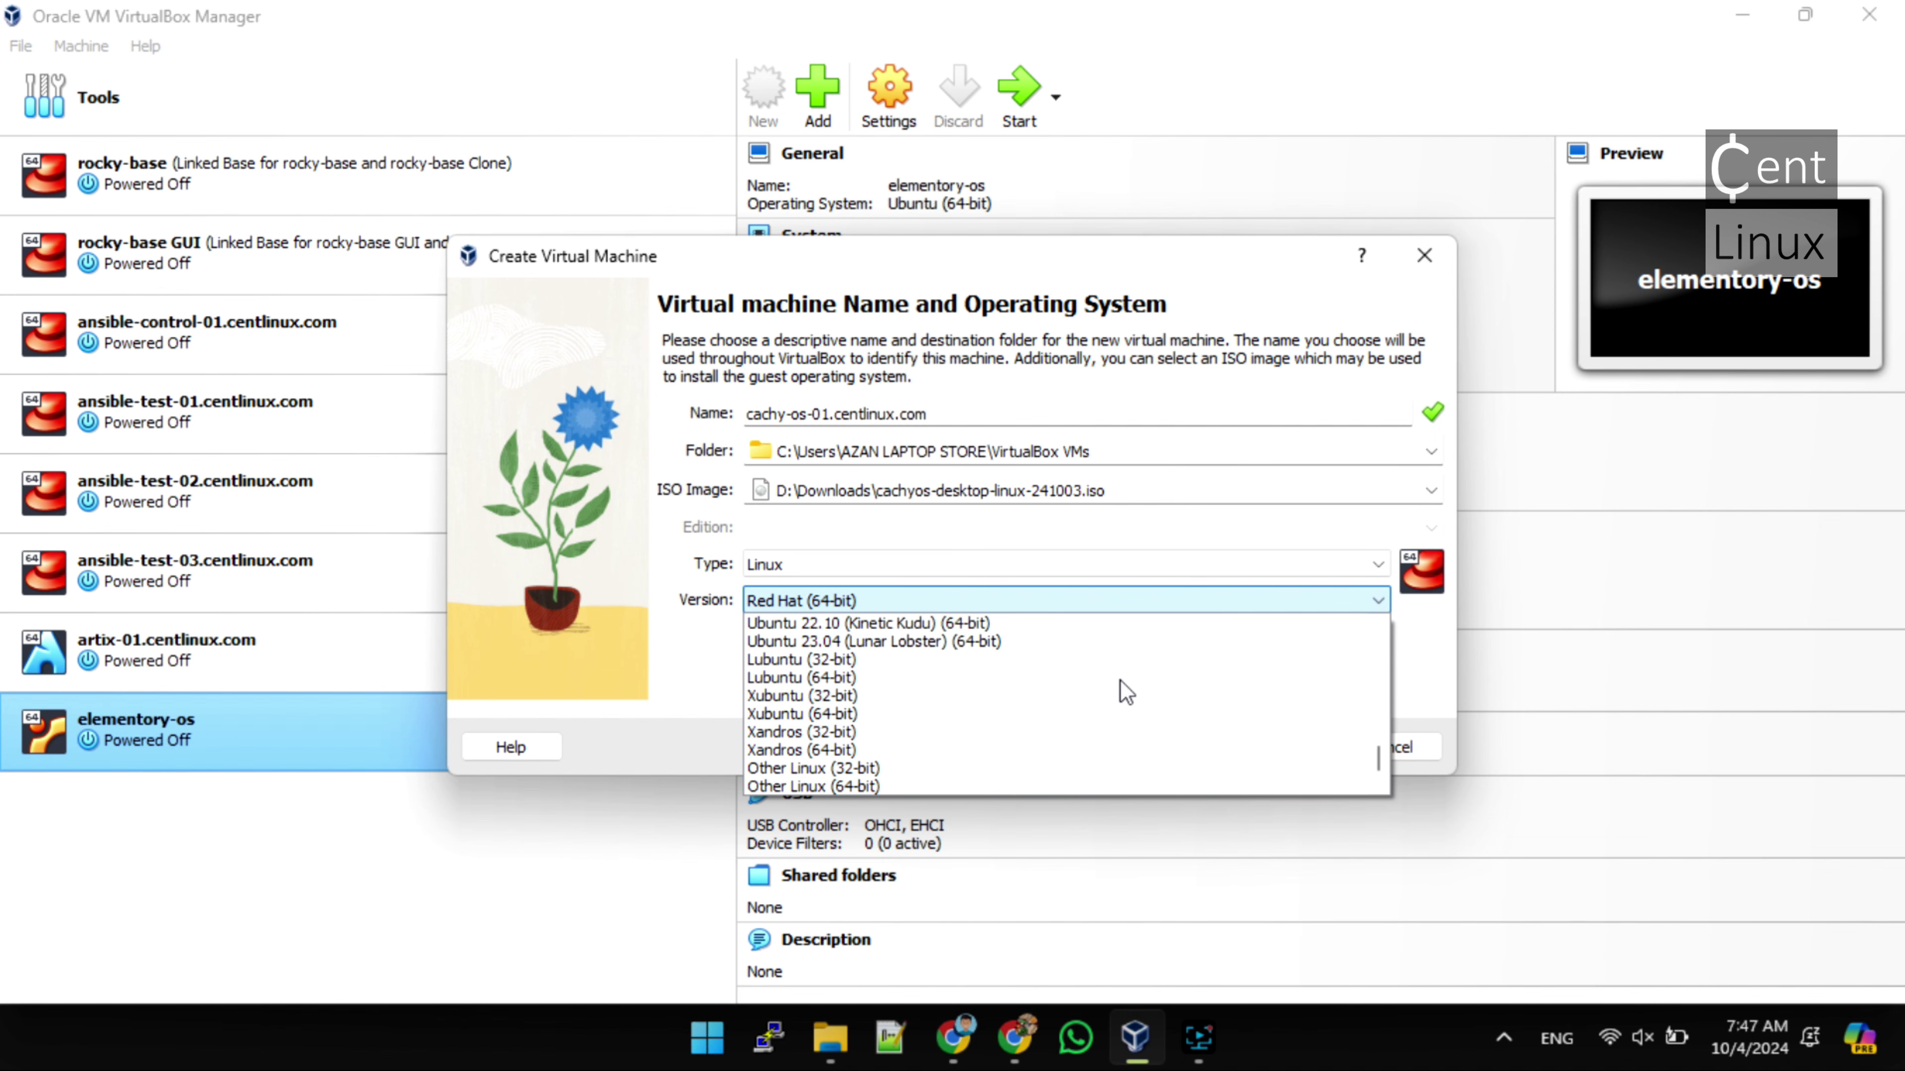
pyautogui.click(879, 786)
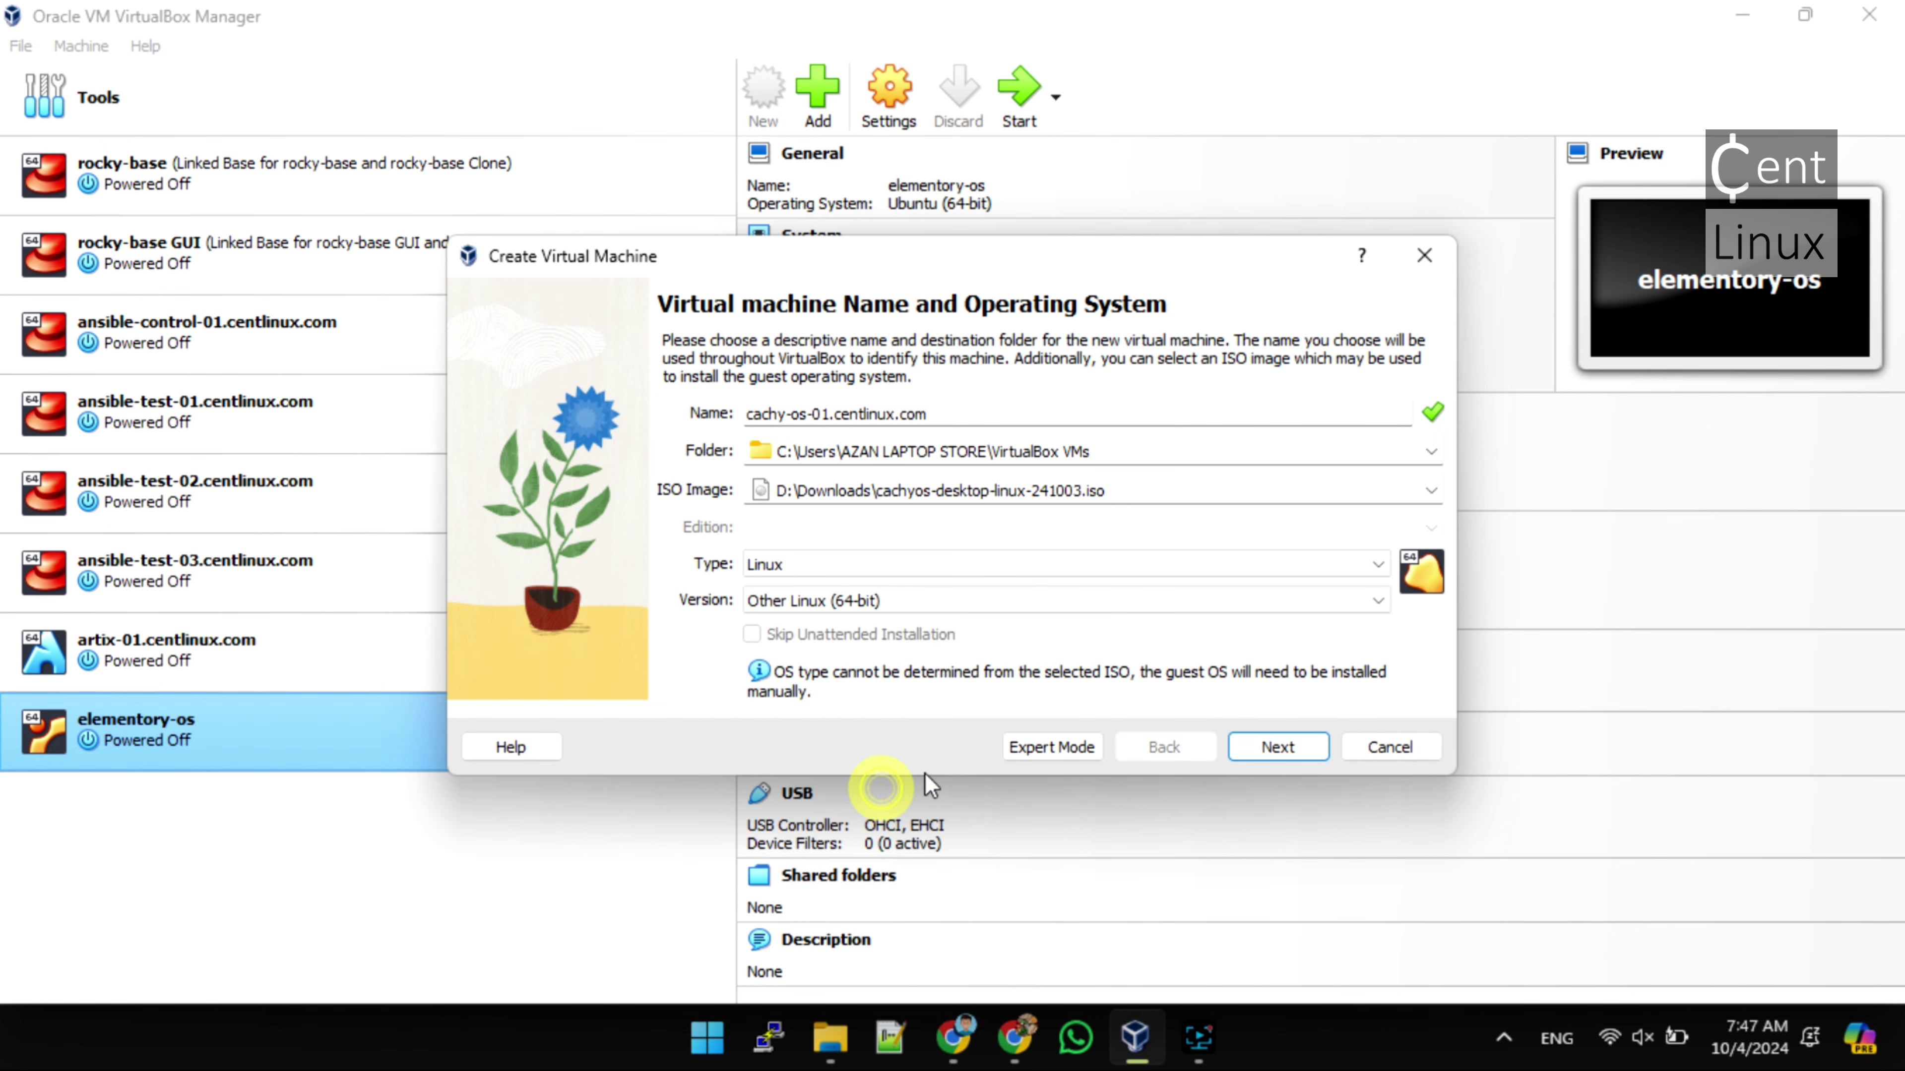
pyautogui.click(1303, 749)
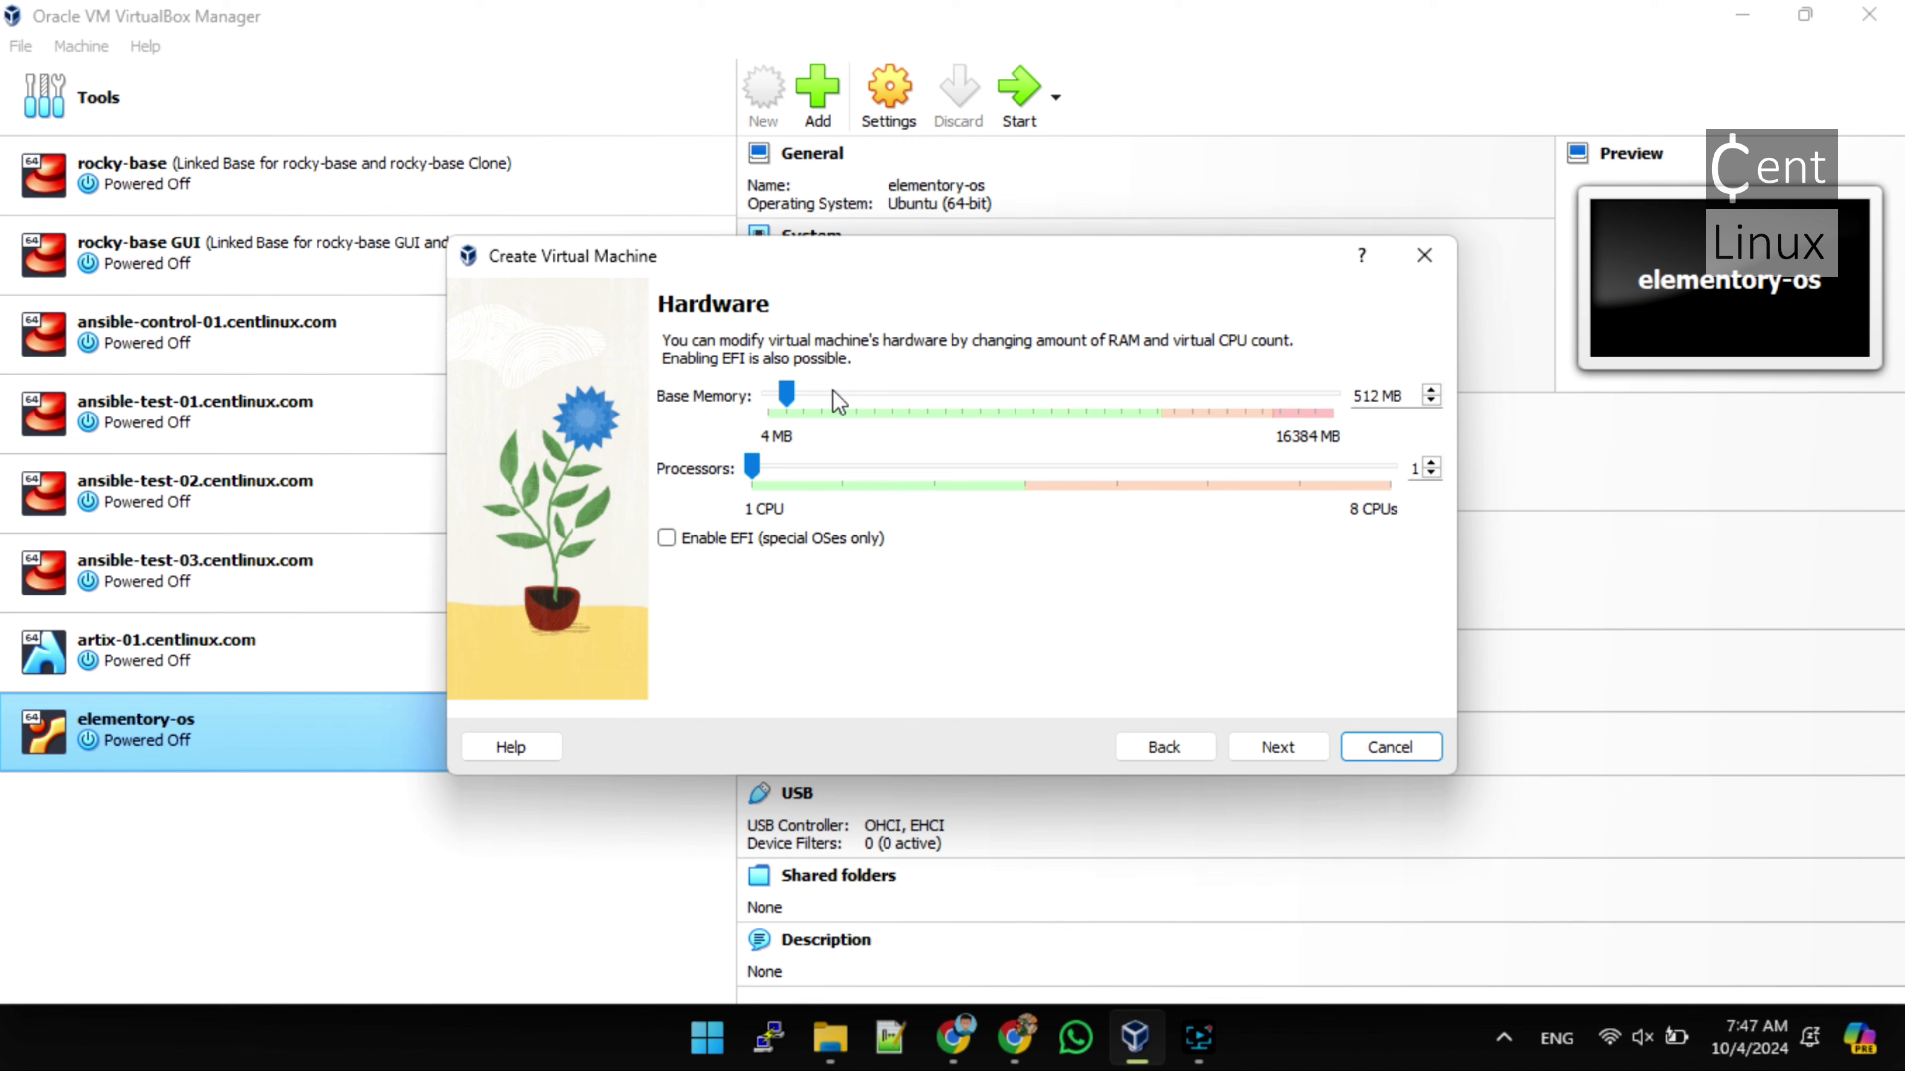
# Give the virtual machine 4096 MB of base memory and 2 processors, and continue to the hard disk settings
pyautogui.click(851, 391)
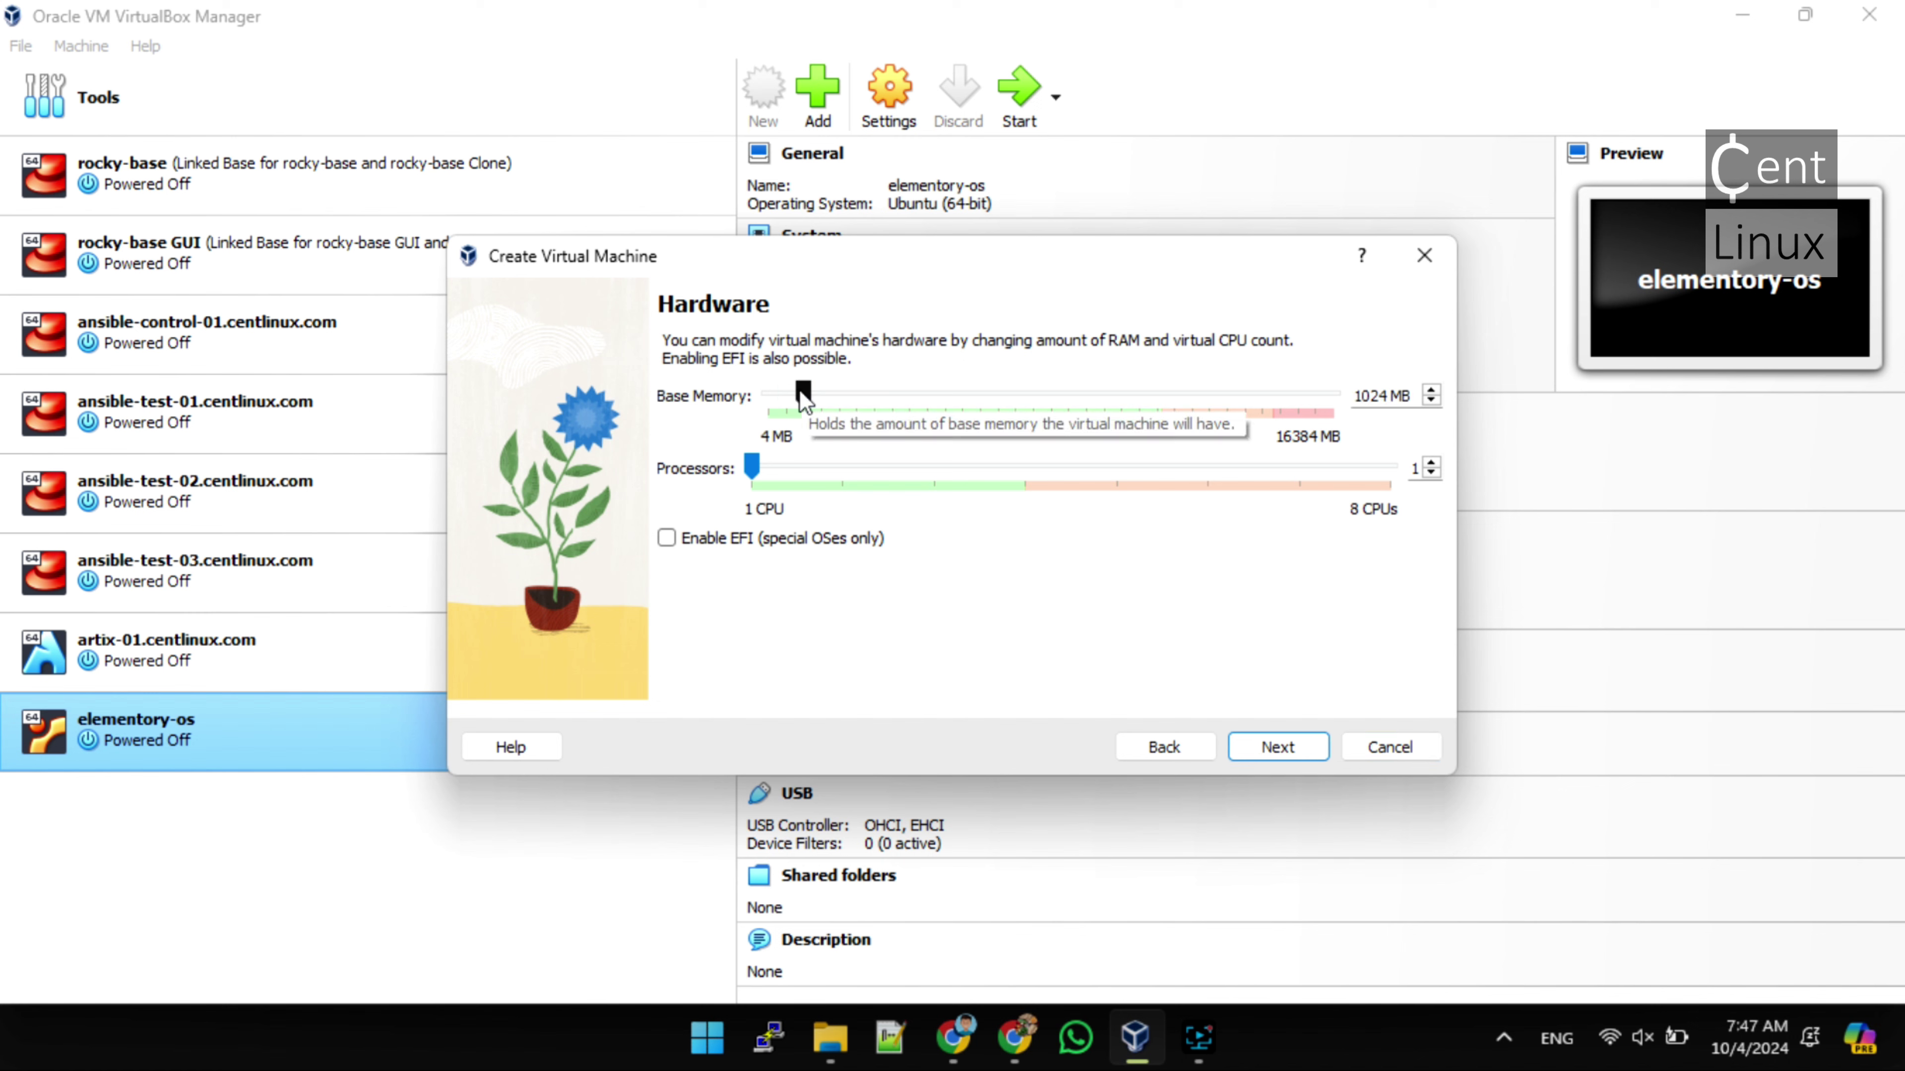
pyautogui.moveTo(803, 401); pyautogui.dragTo(909, 405)
pyautogui.moveTo(756, 470); pyautogui.dragTo(844, 471)
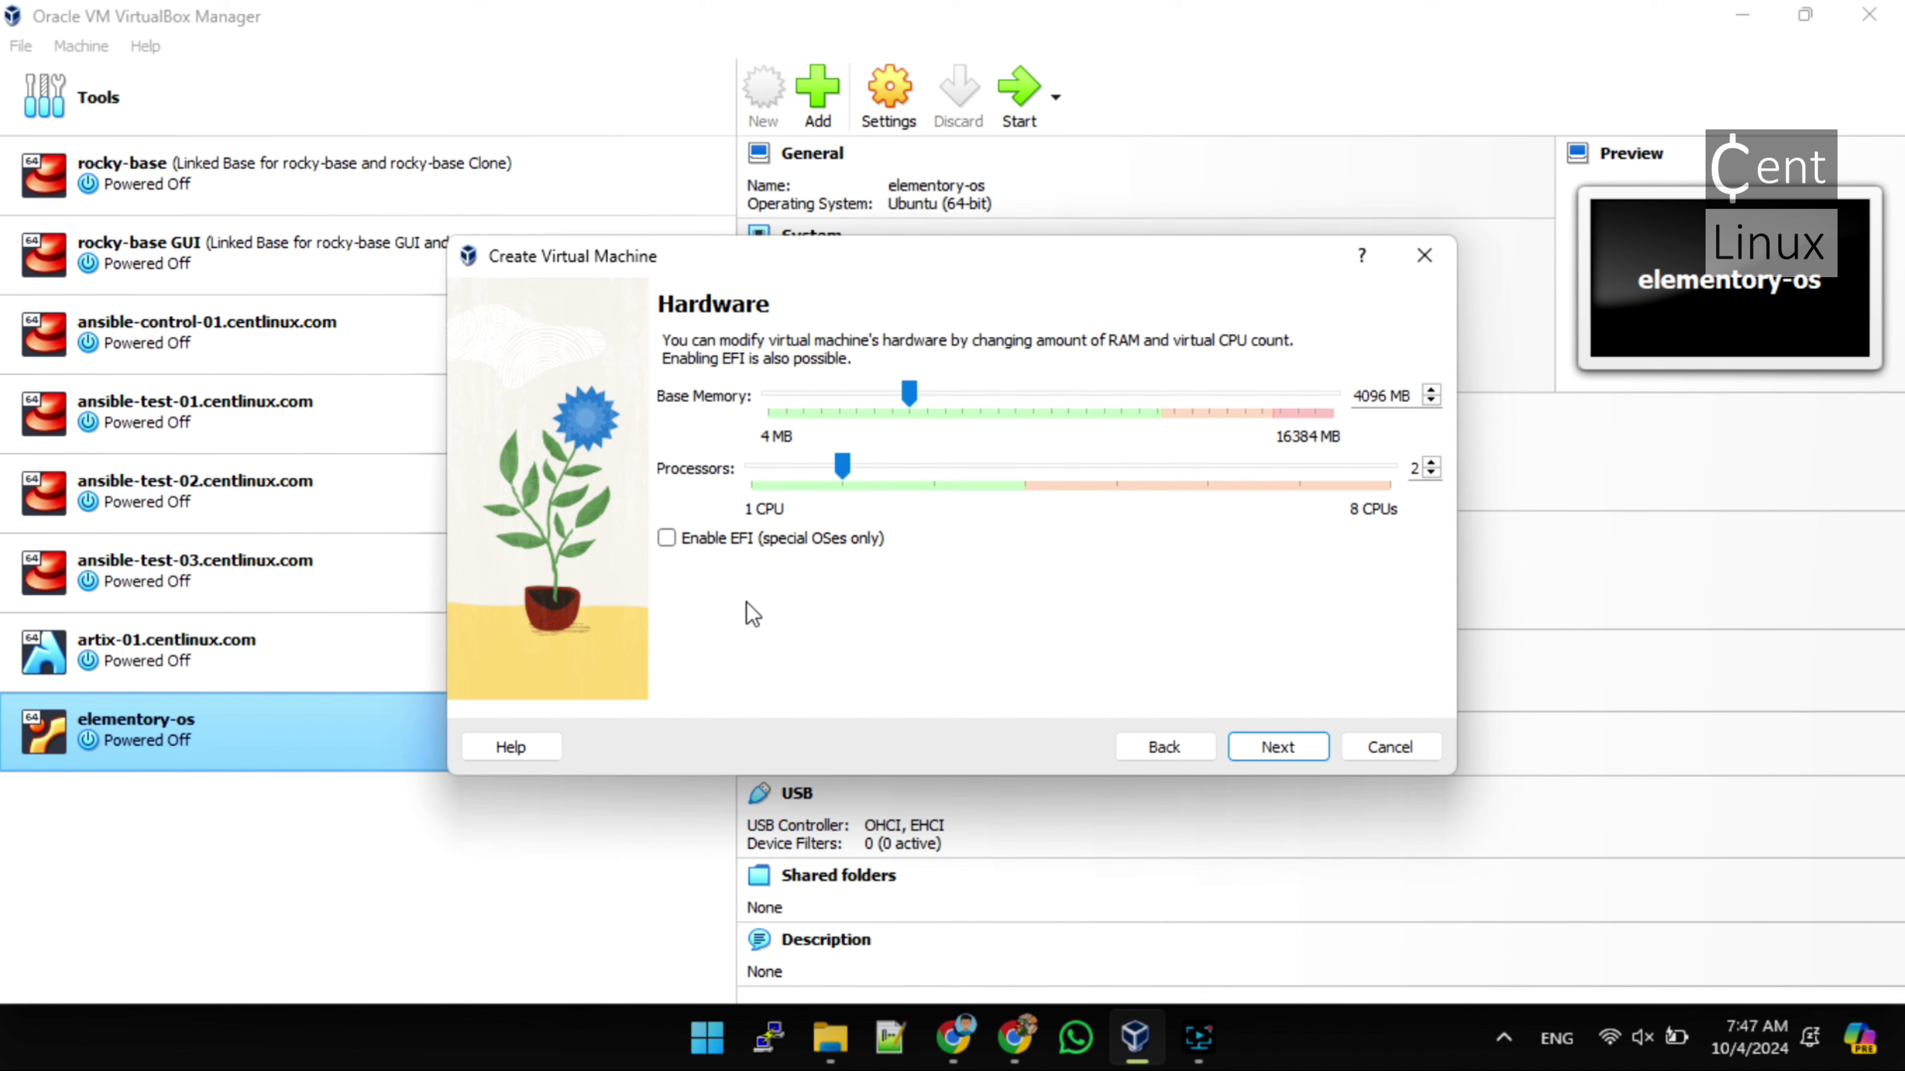
pyautogui.click(1312, 755)
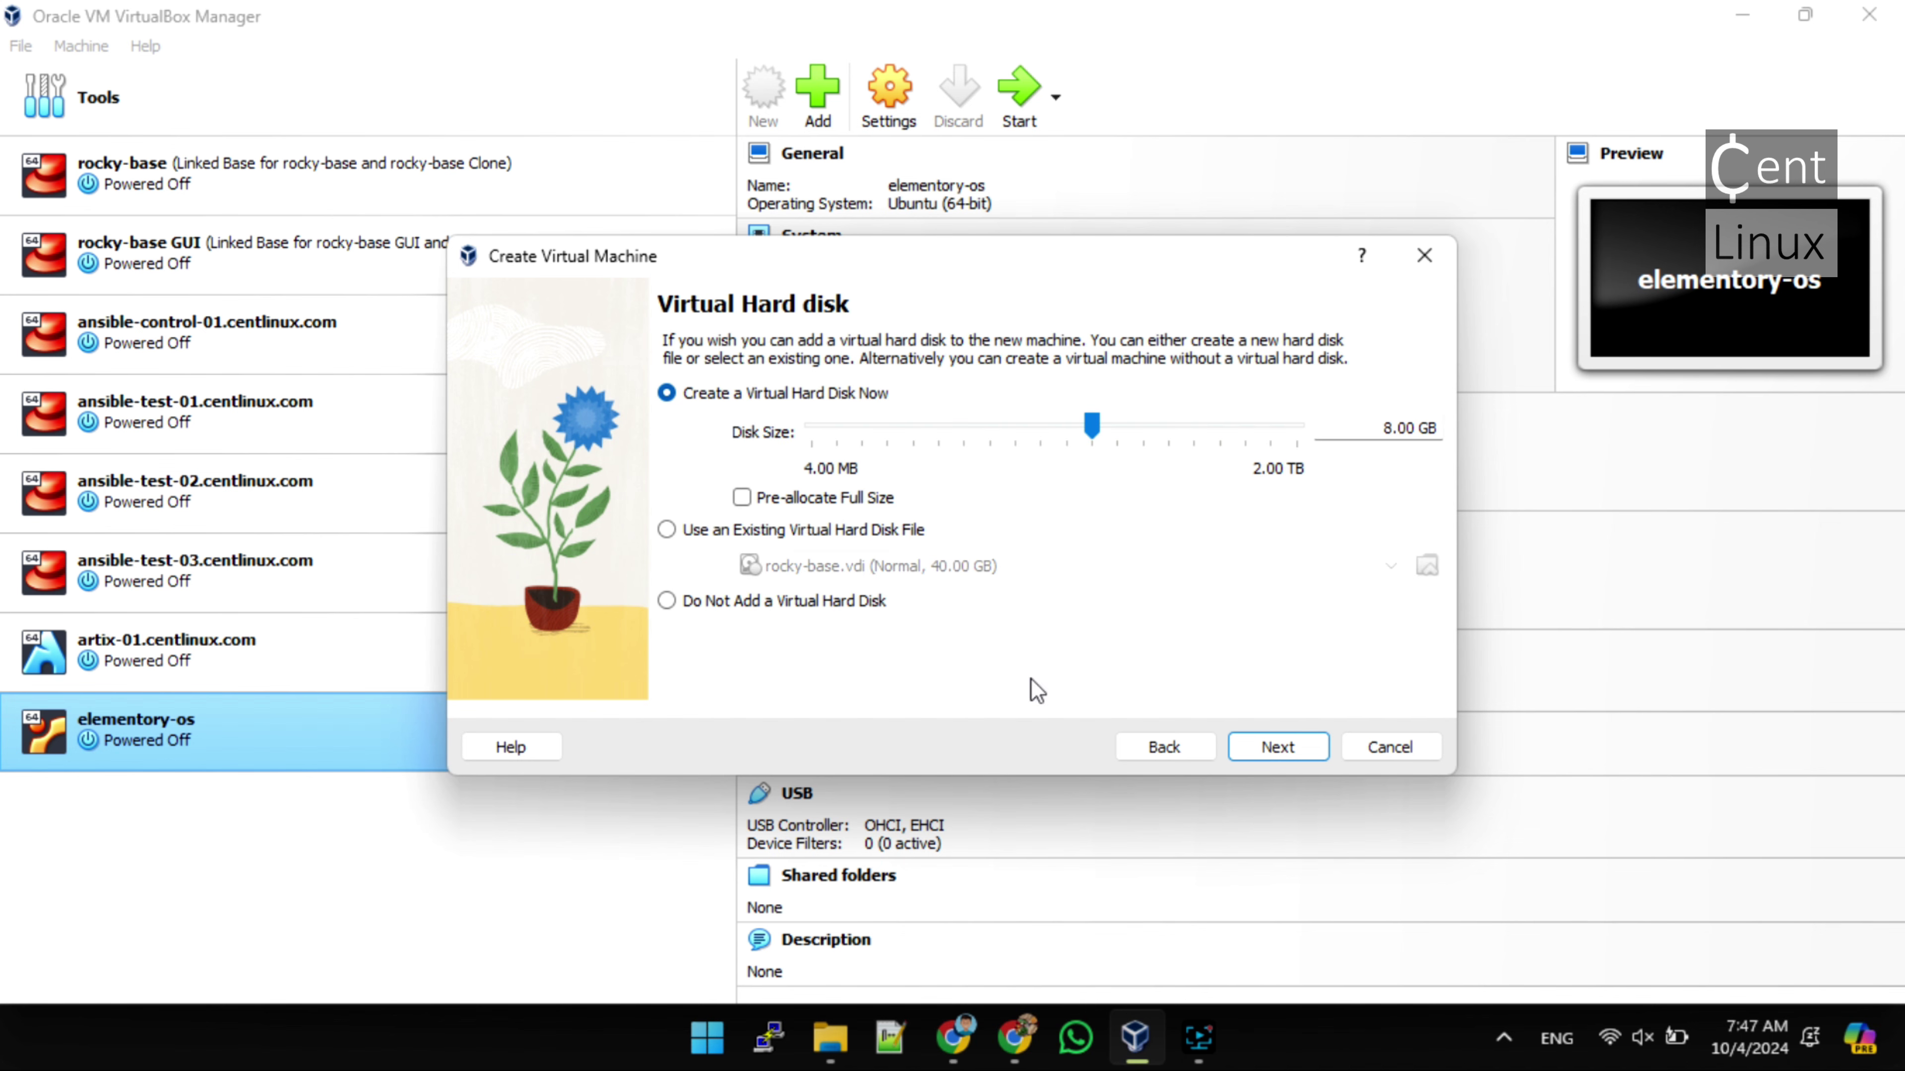
# Set the new virtual hard disk's size to 20 GB and finish creating the virtual machine
pyautogui.moveTo(1092, 425); pyautogui.dragTo(1133, 434)
pyautogui.doubleClick(1380, 429)
pyautogui.write('20')
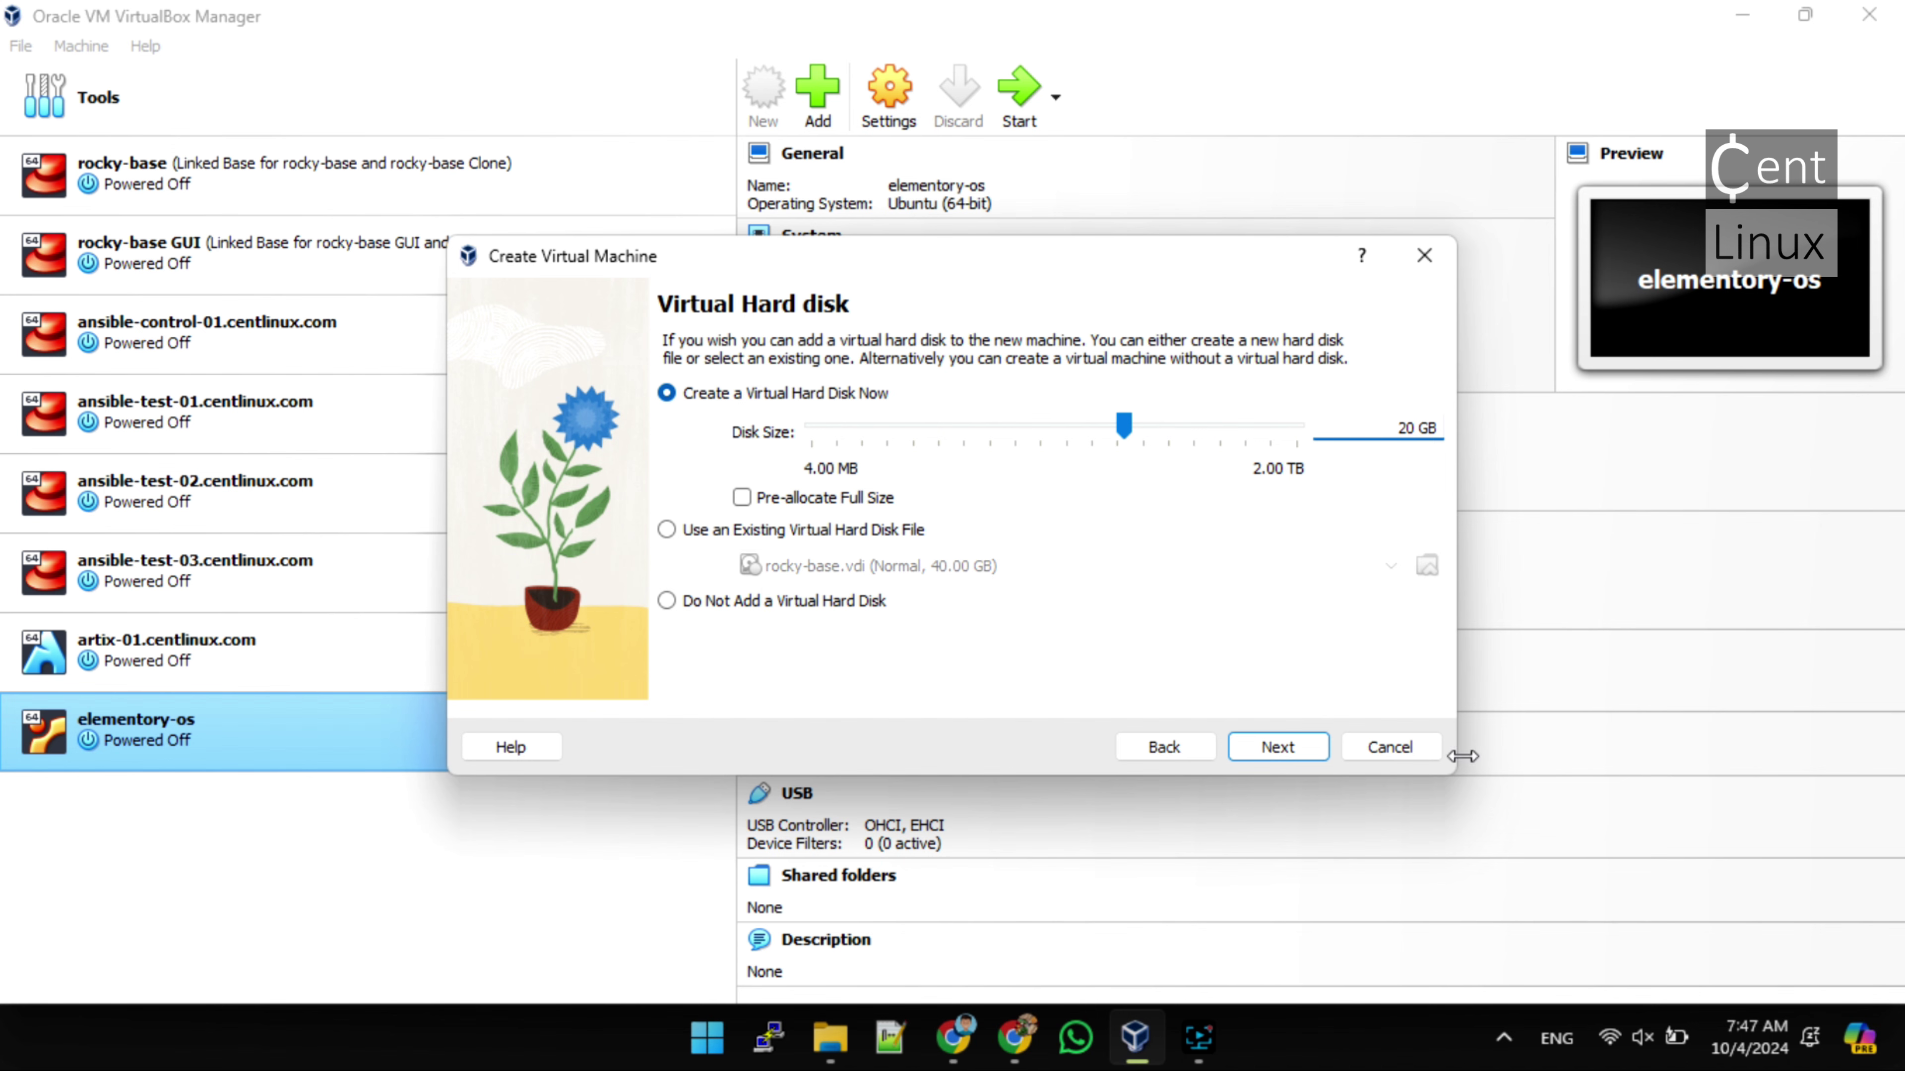
pyautogui.click(1301, 751)
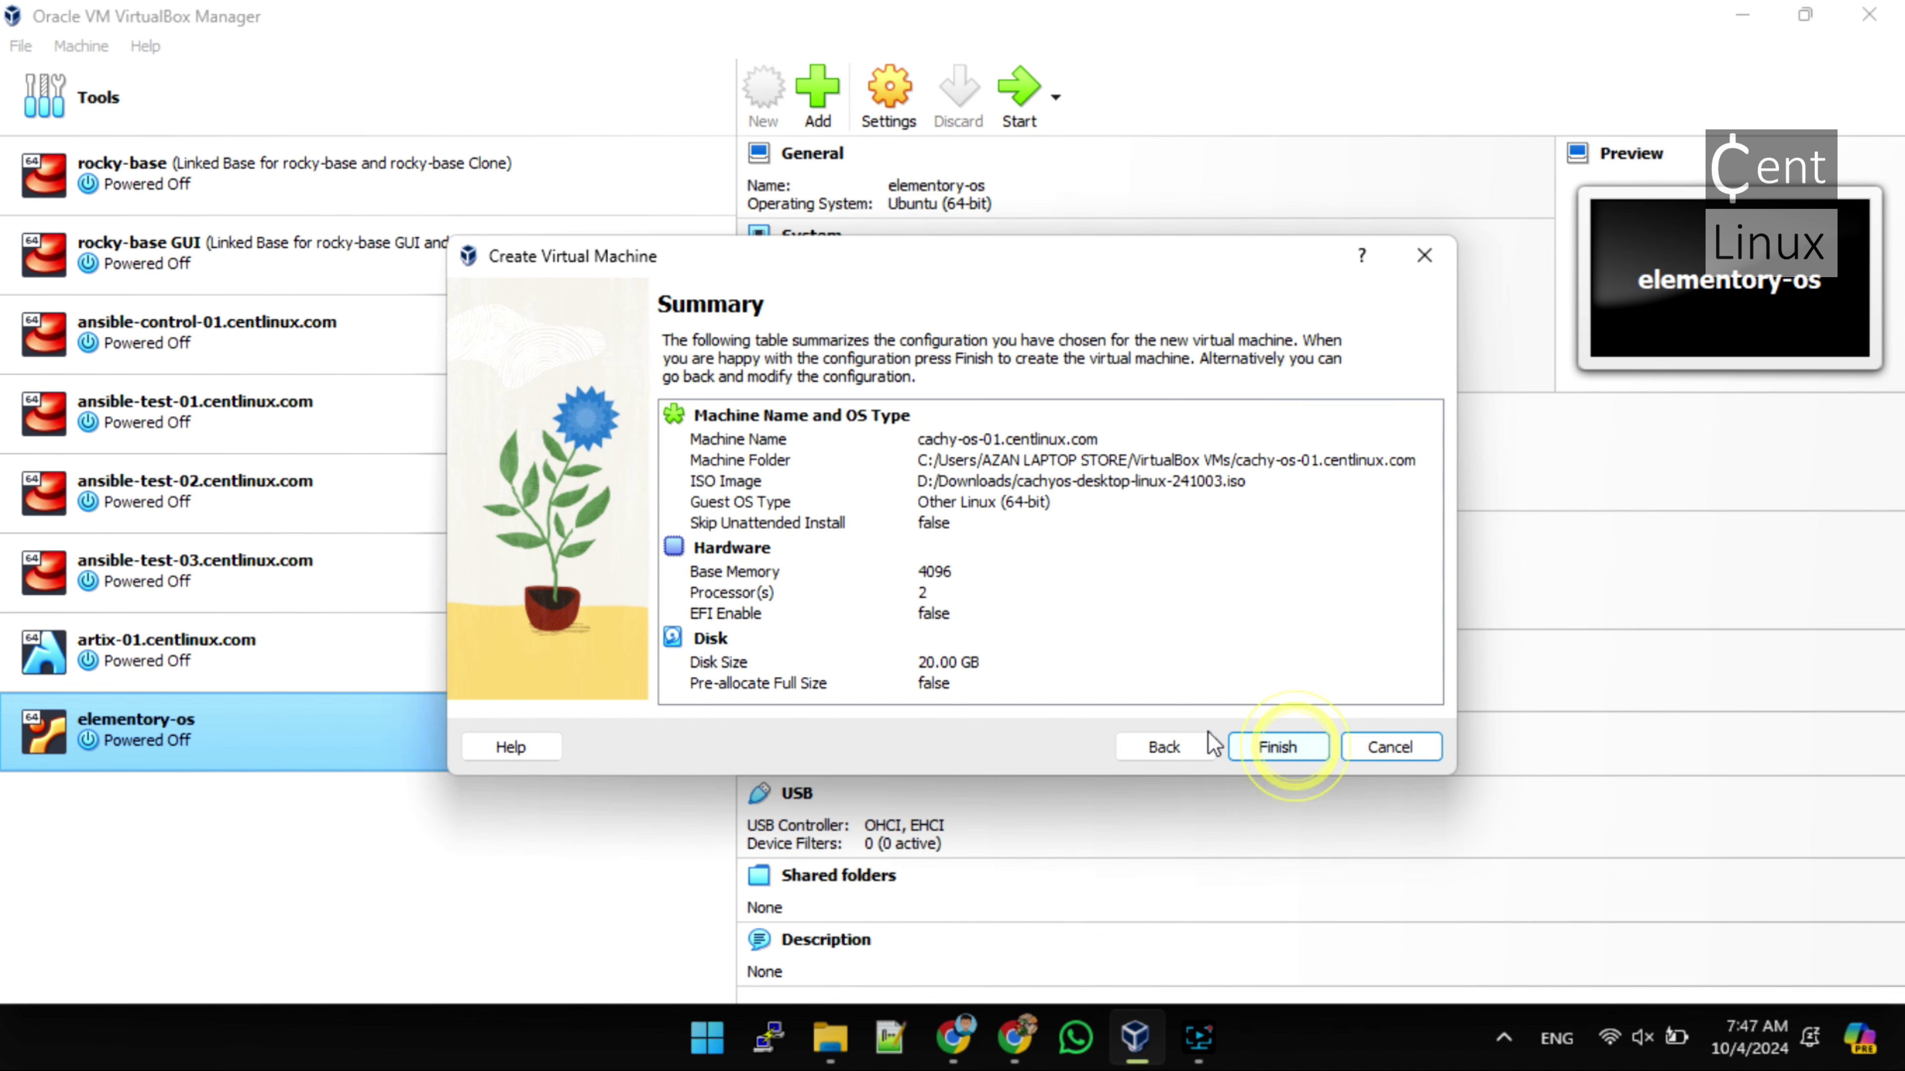
pyautogui.click(1276, 749)
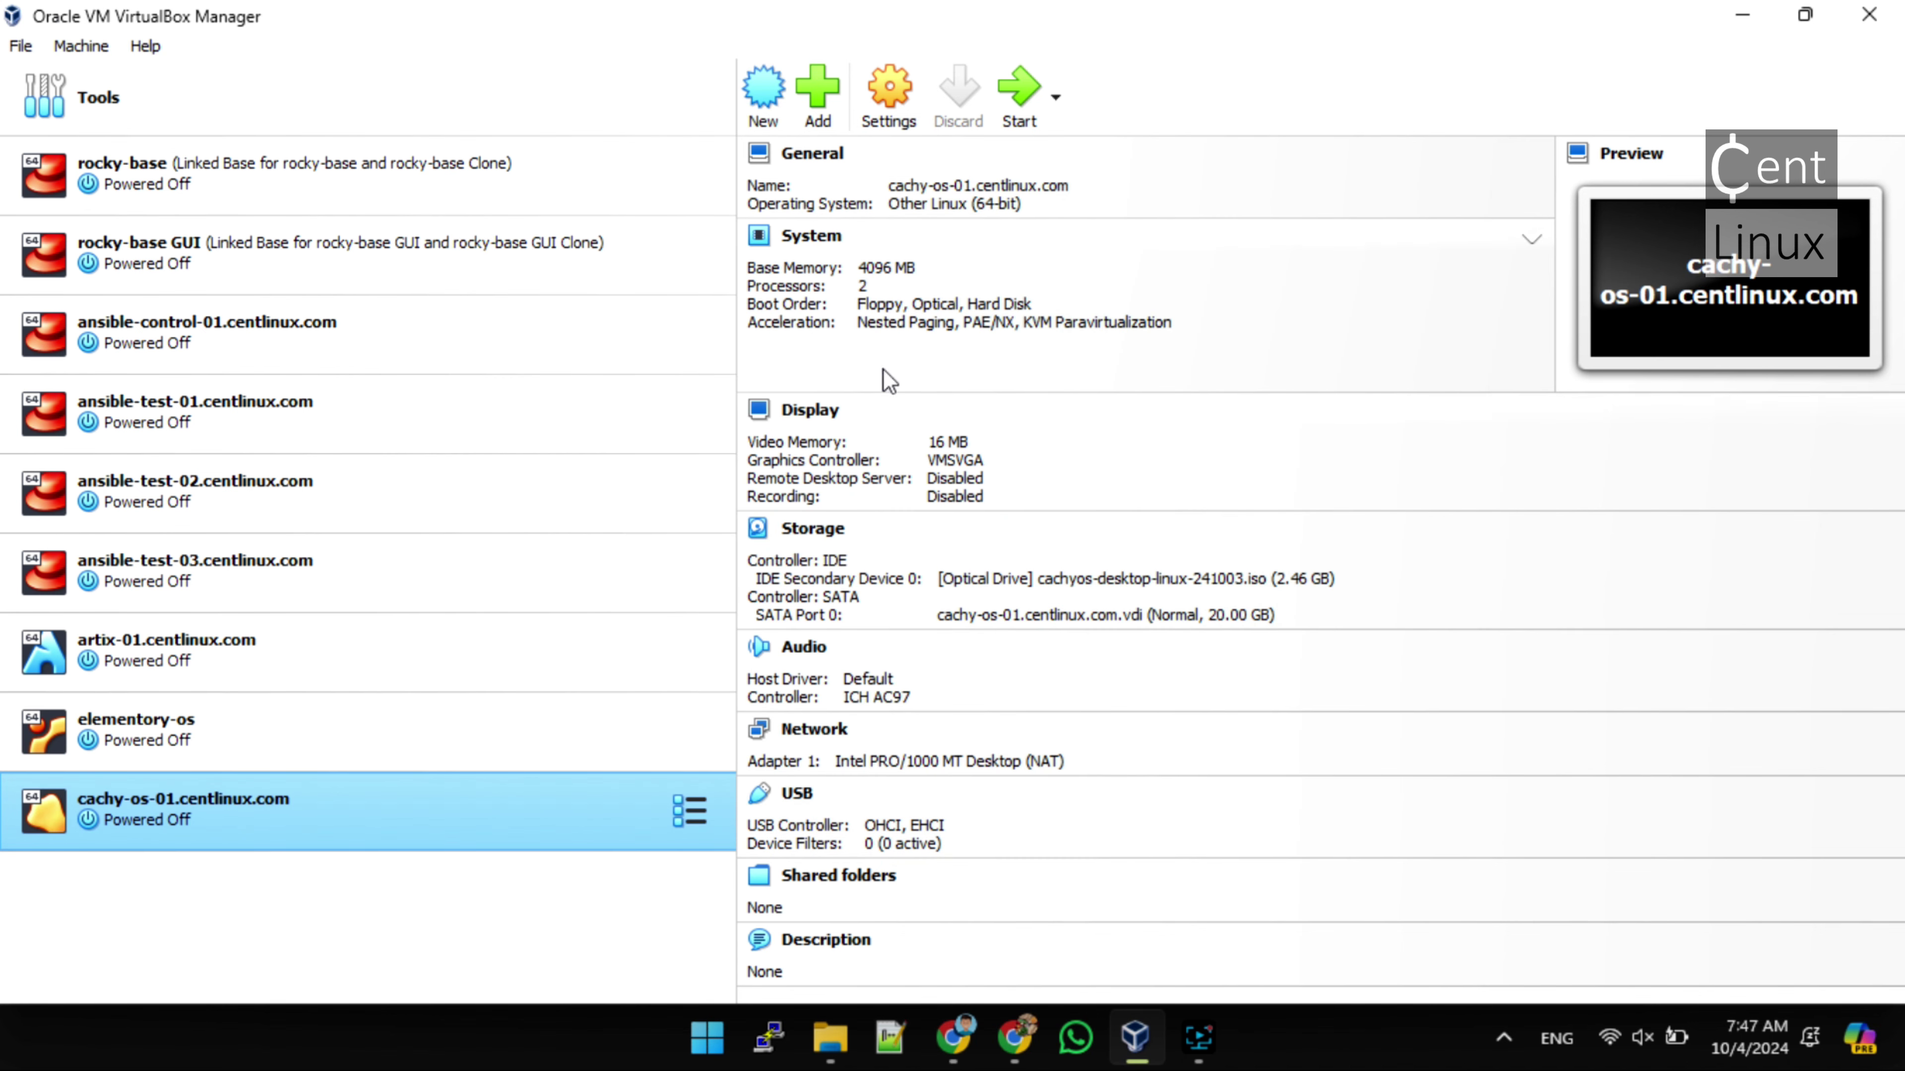
# Start the cachy-os-01.centlinux.com virtual machine, dismiss its notifications and maximize its window
pyautogui.click(1016, 105)
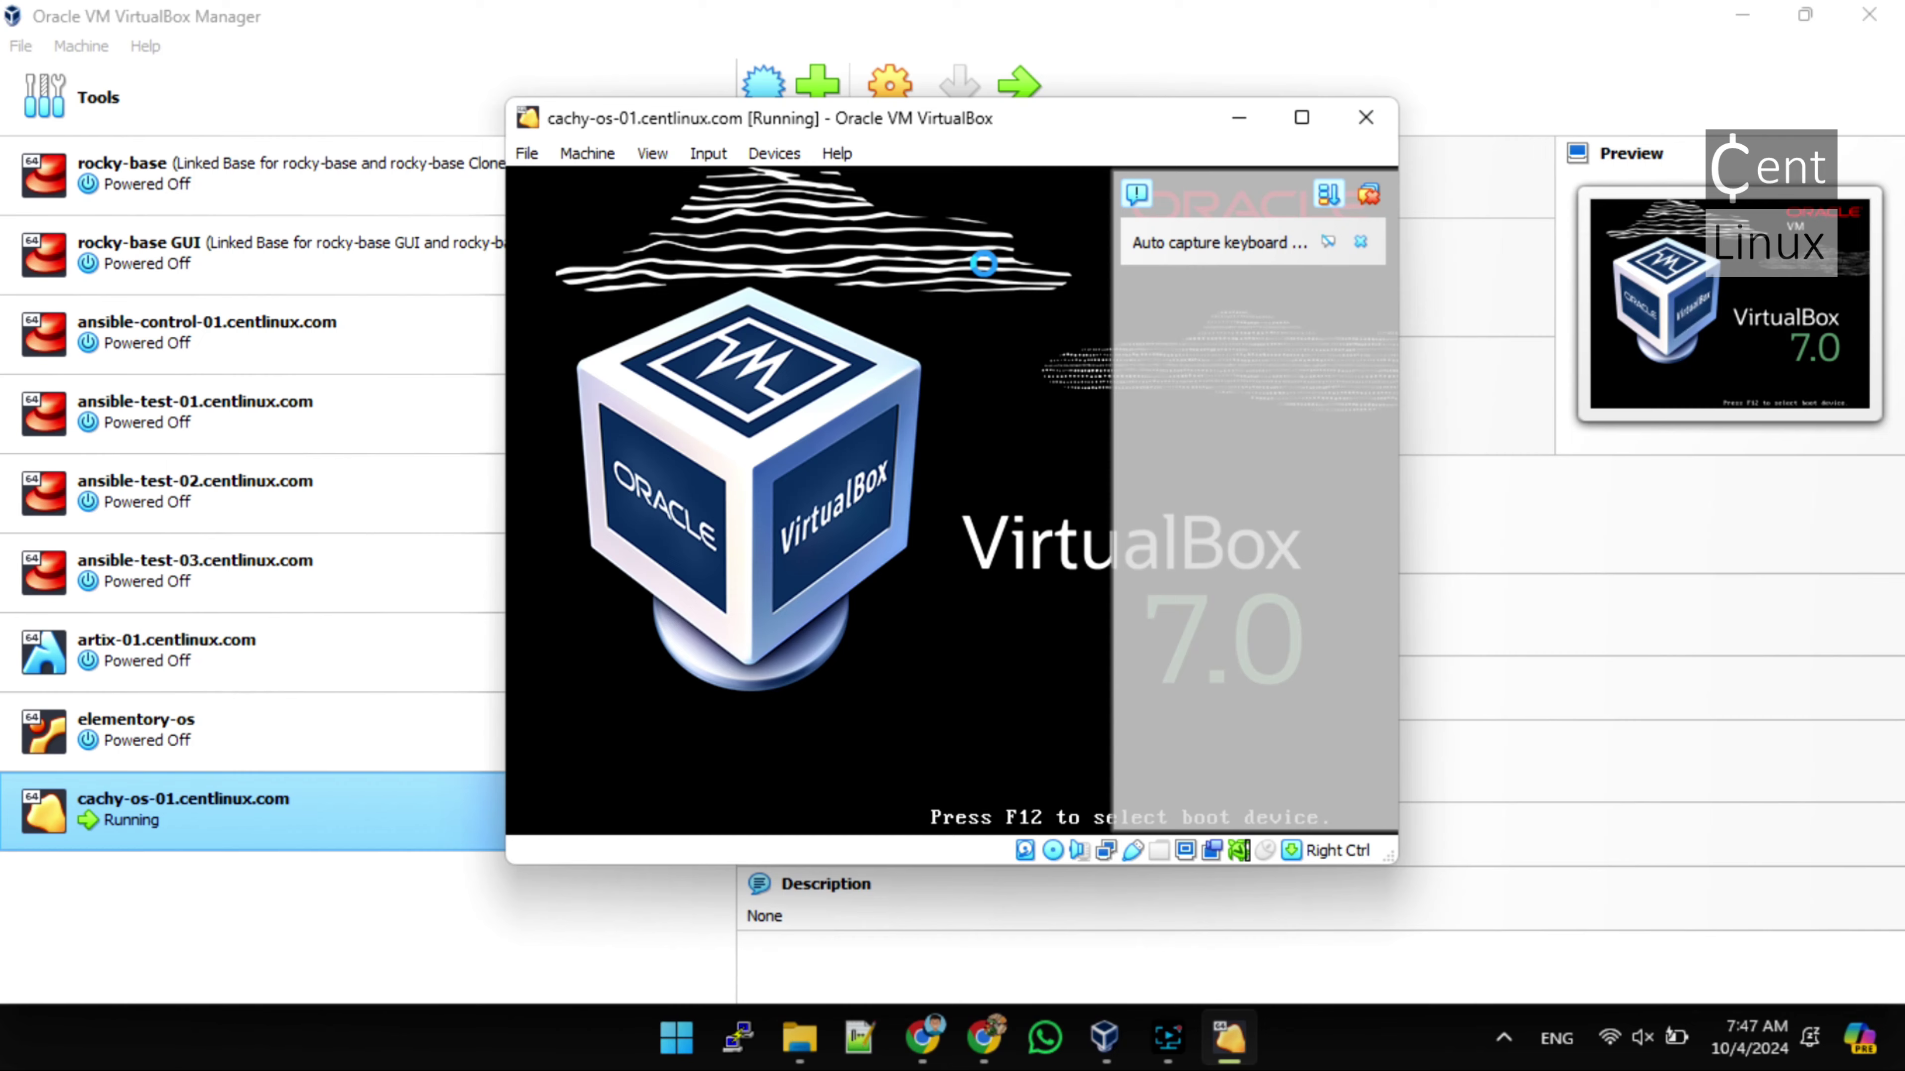
pyautogui.click(1368, 194)
pyautogui.click(1303, 117)
# Boot the virtual machine with the "CachyOS default (x86_64, BIOS)" entry
pyautogui.click(994, 398)
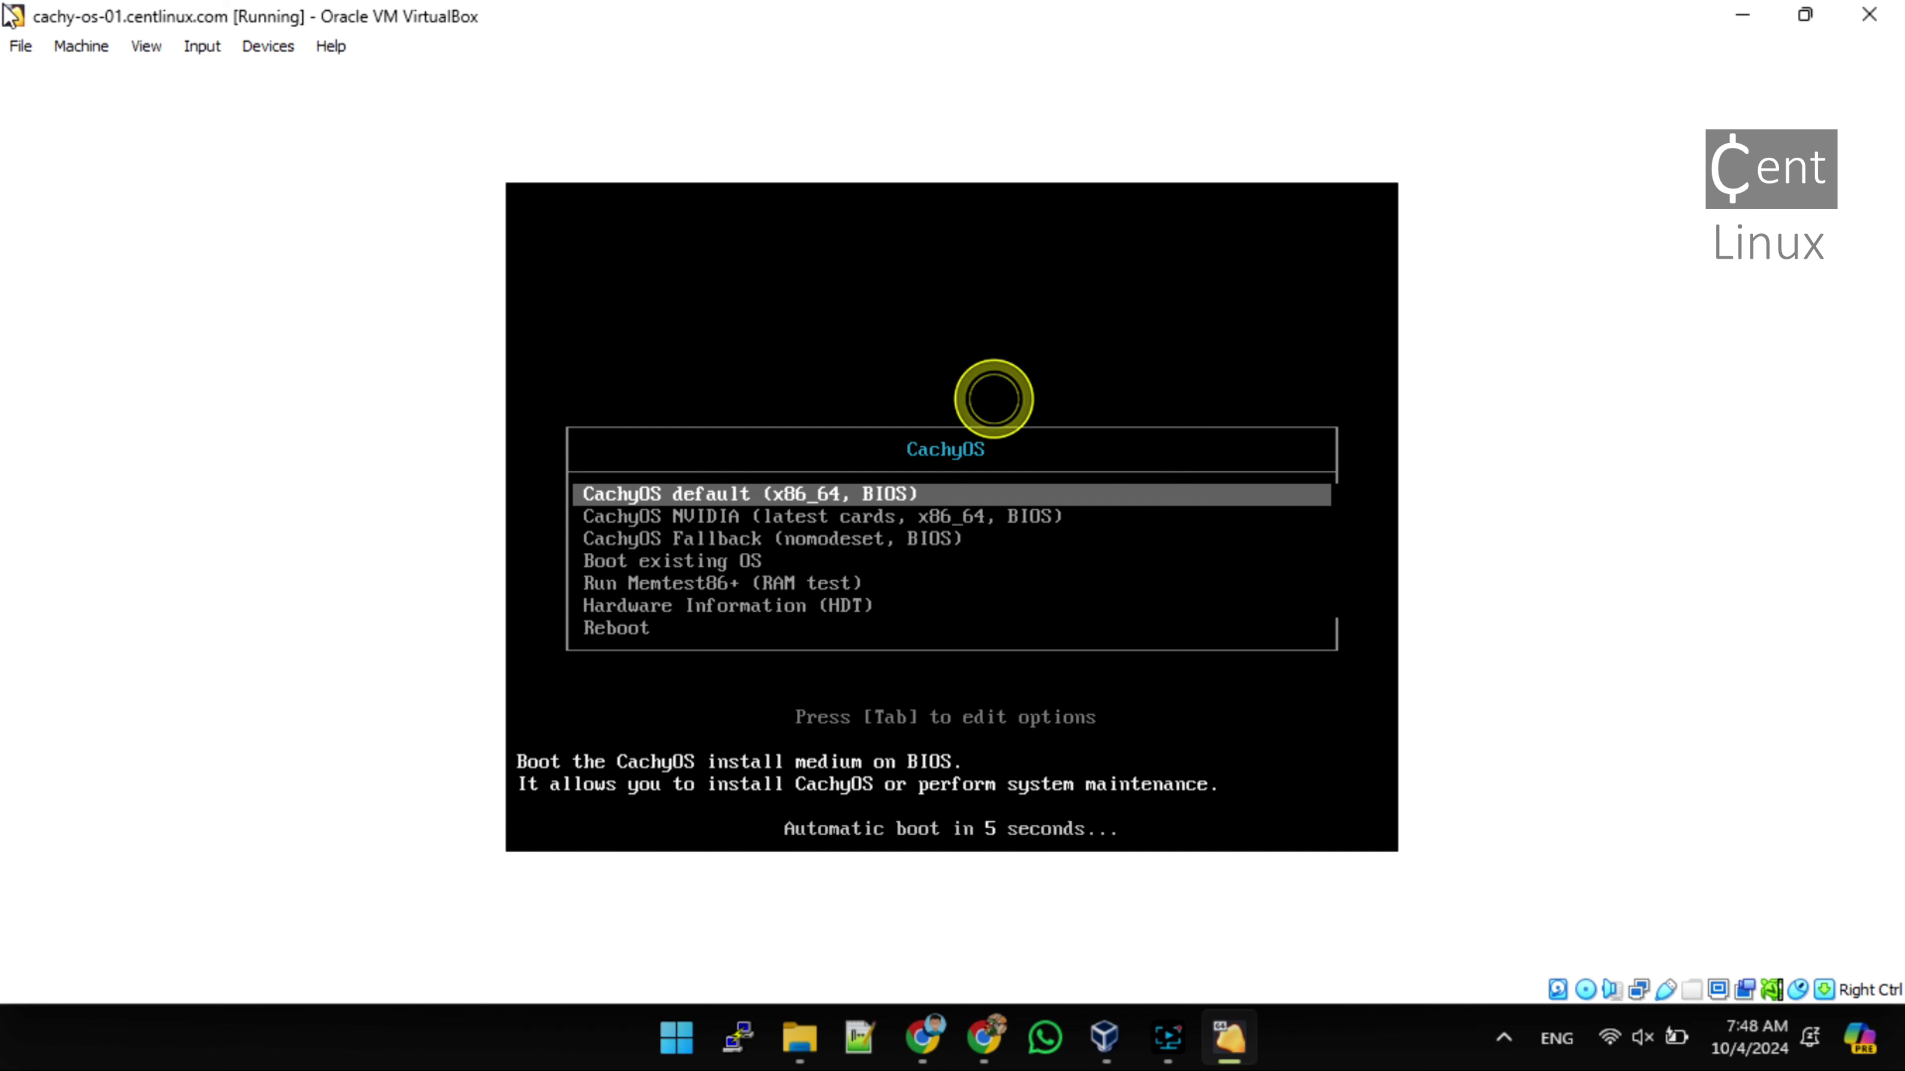
pyautogui.press('Down')
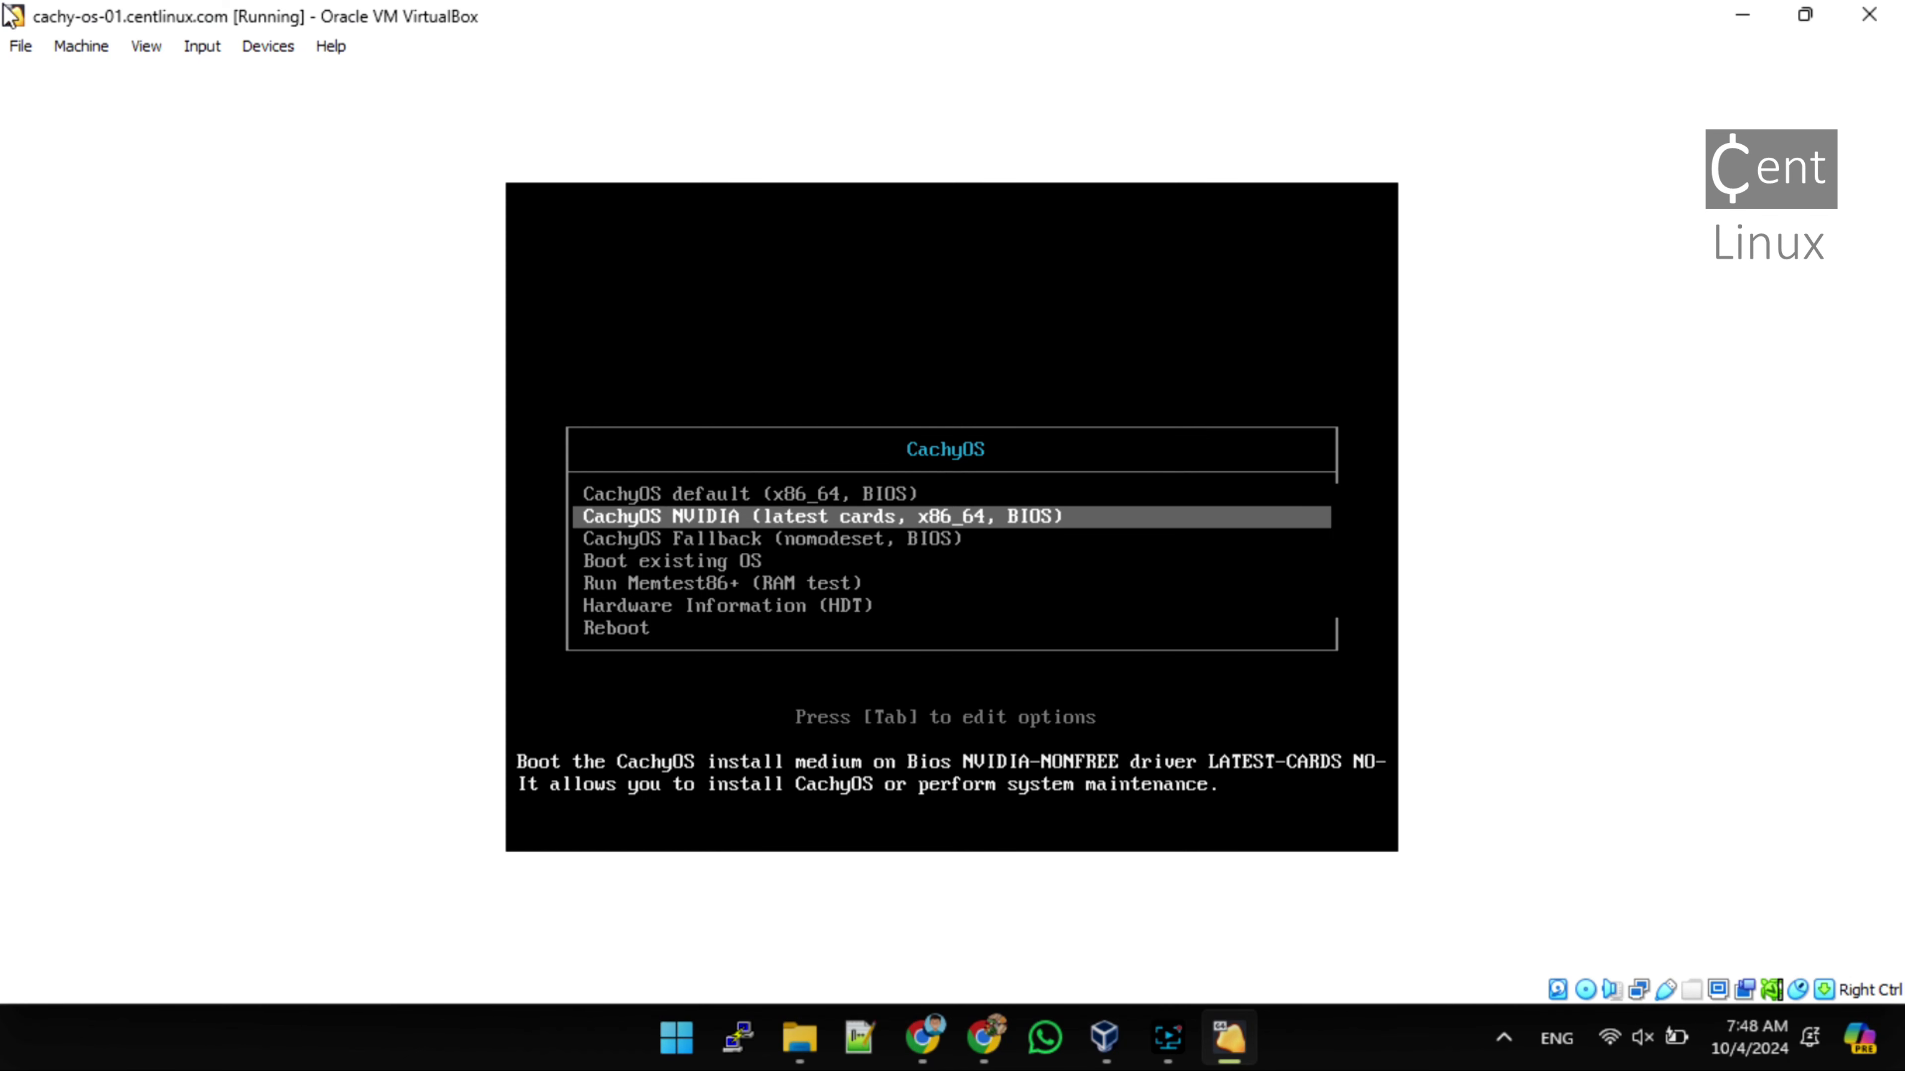
pyautogui.press('Up')
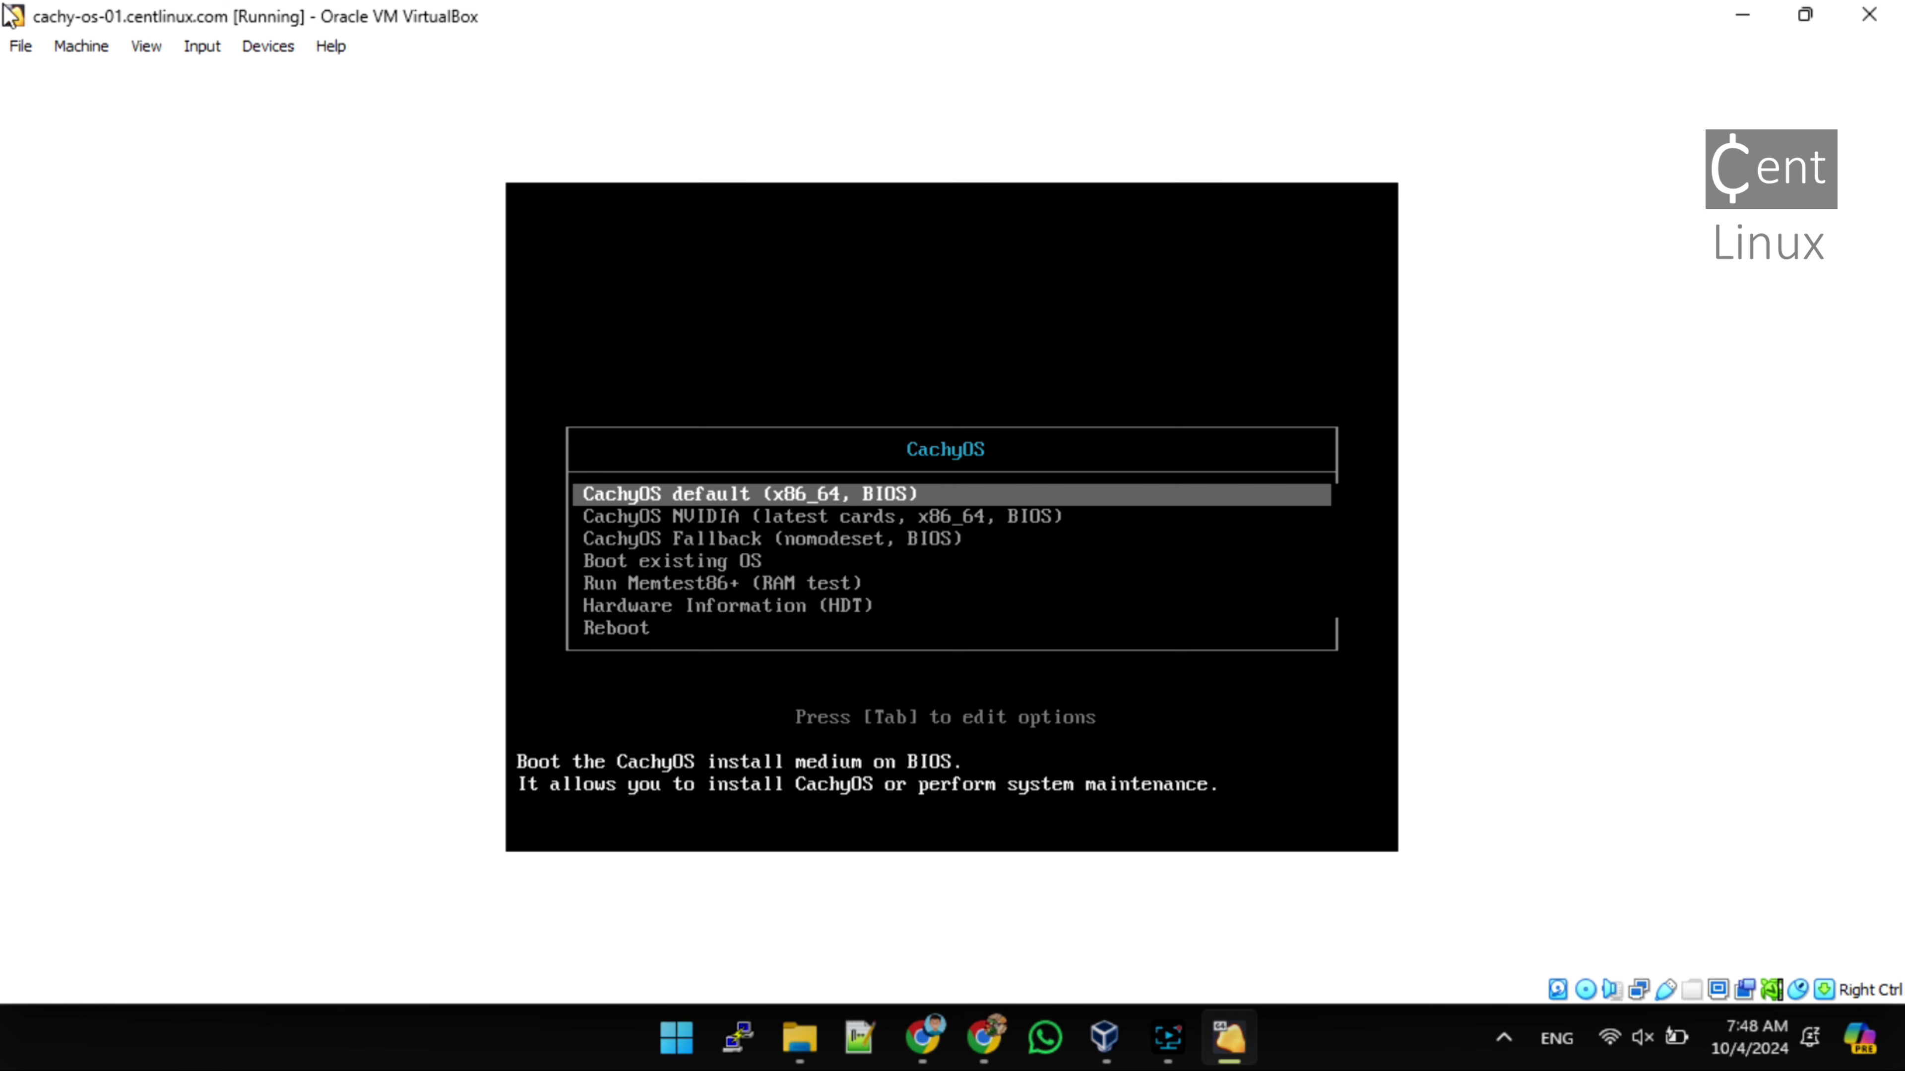
pyautogui.press('Return')
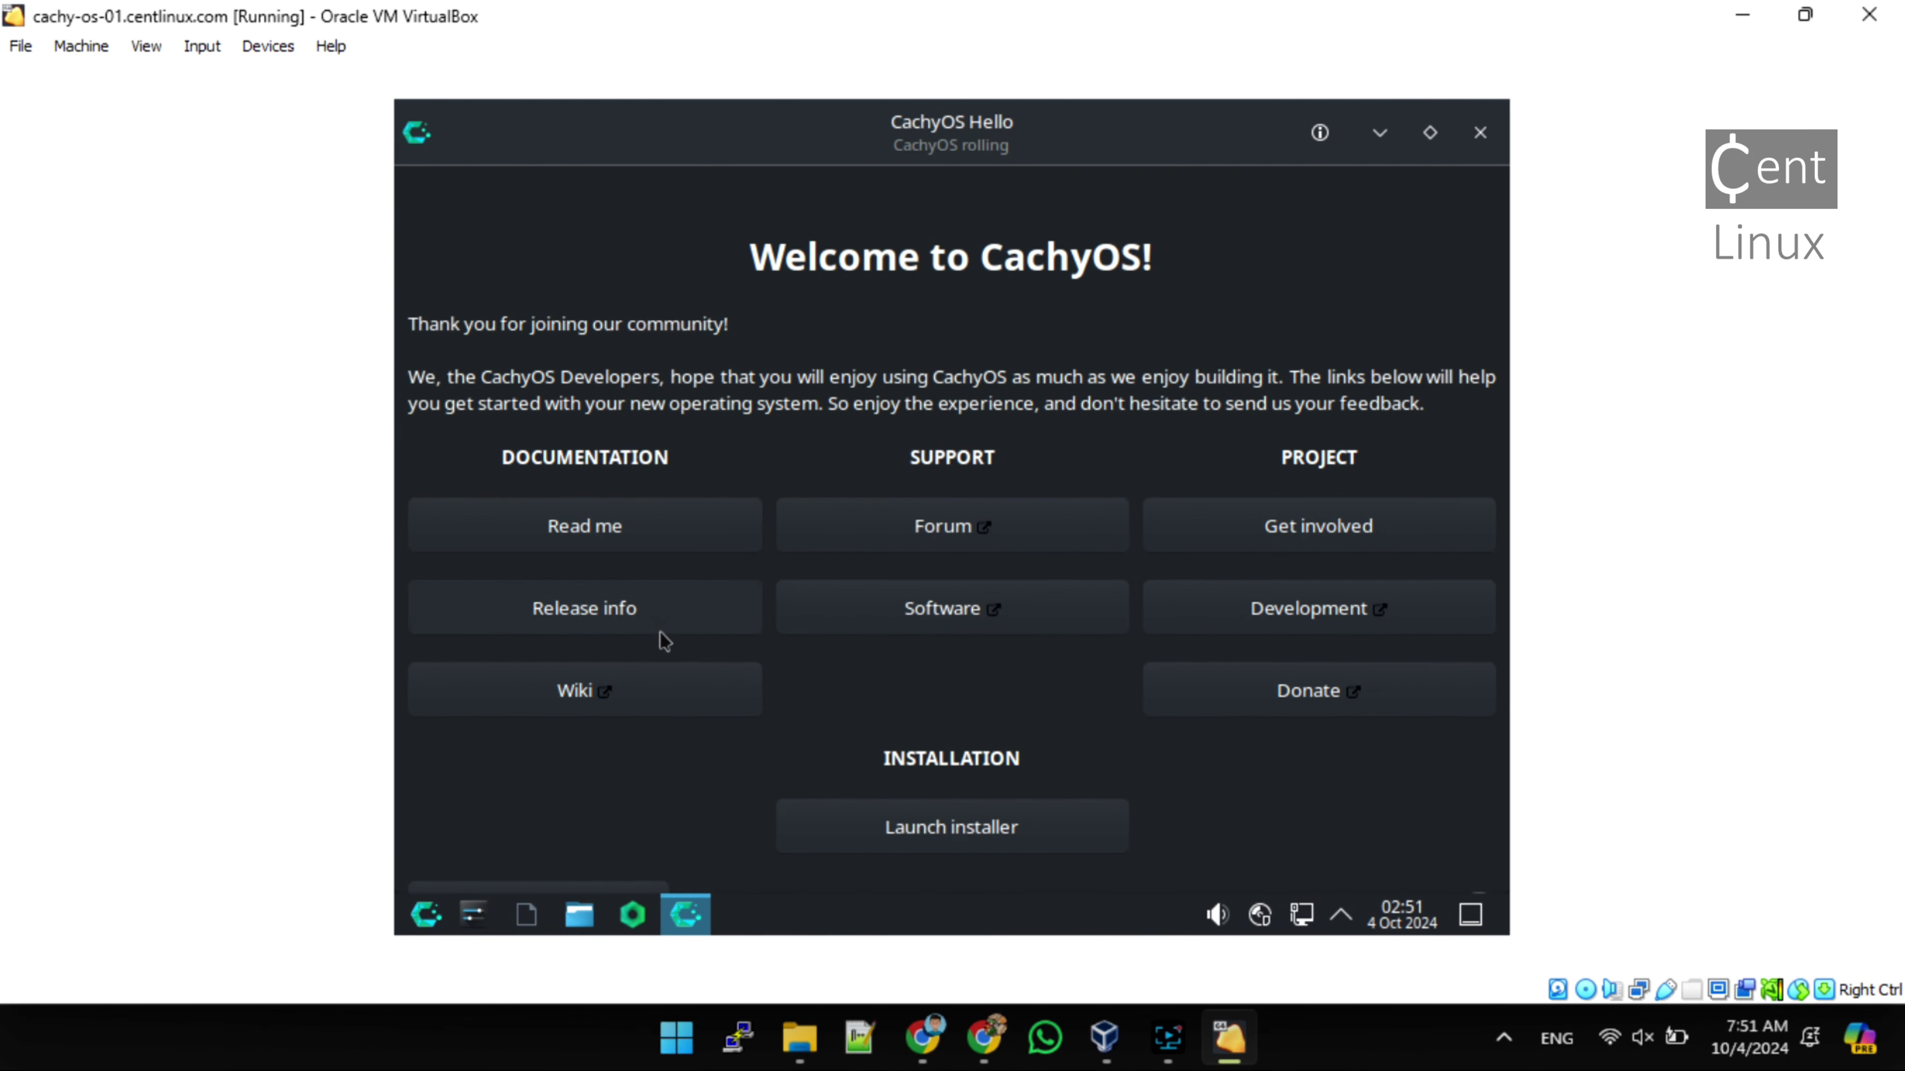
# Launch the CachyOS installer, set its language to American English and continue to the location settings
pyautogui.click(939, 827)
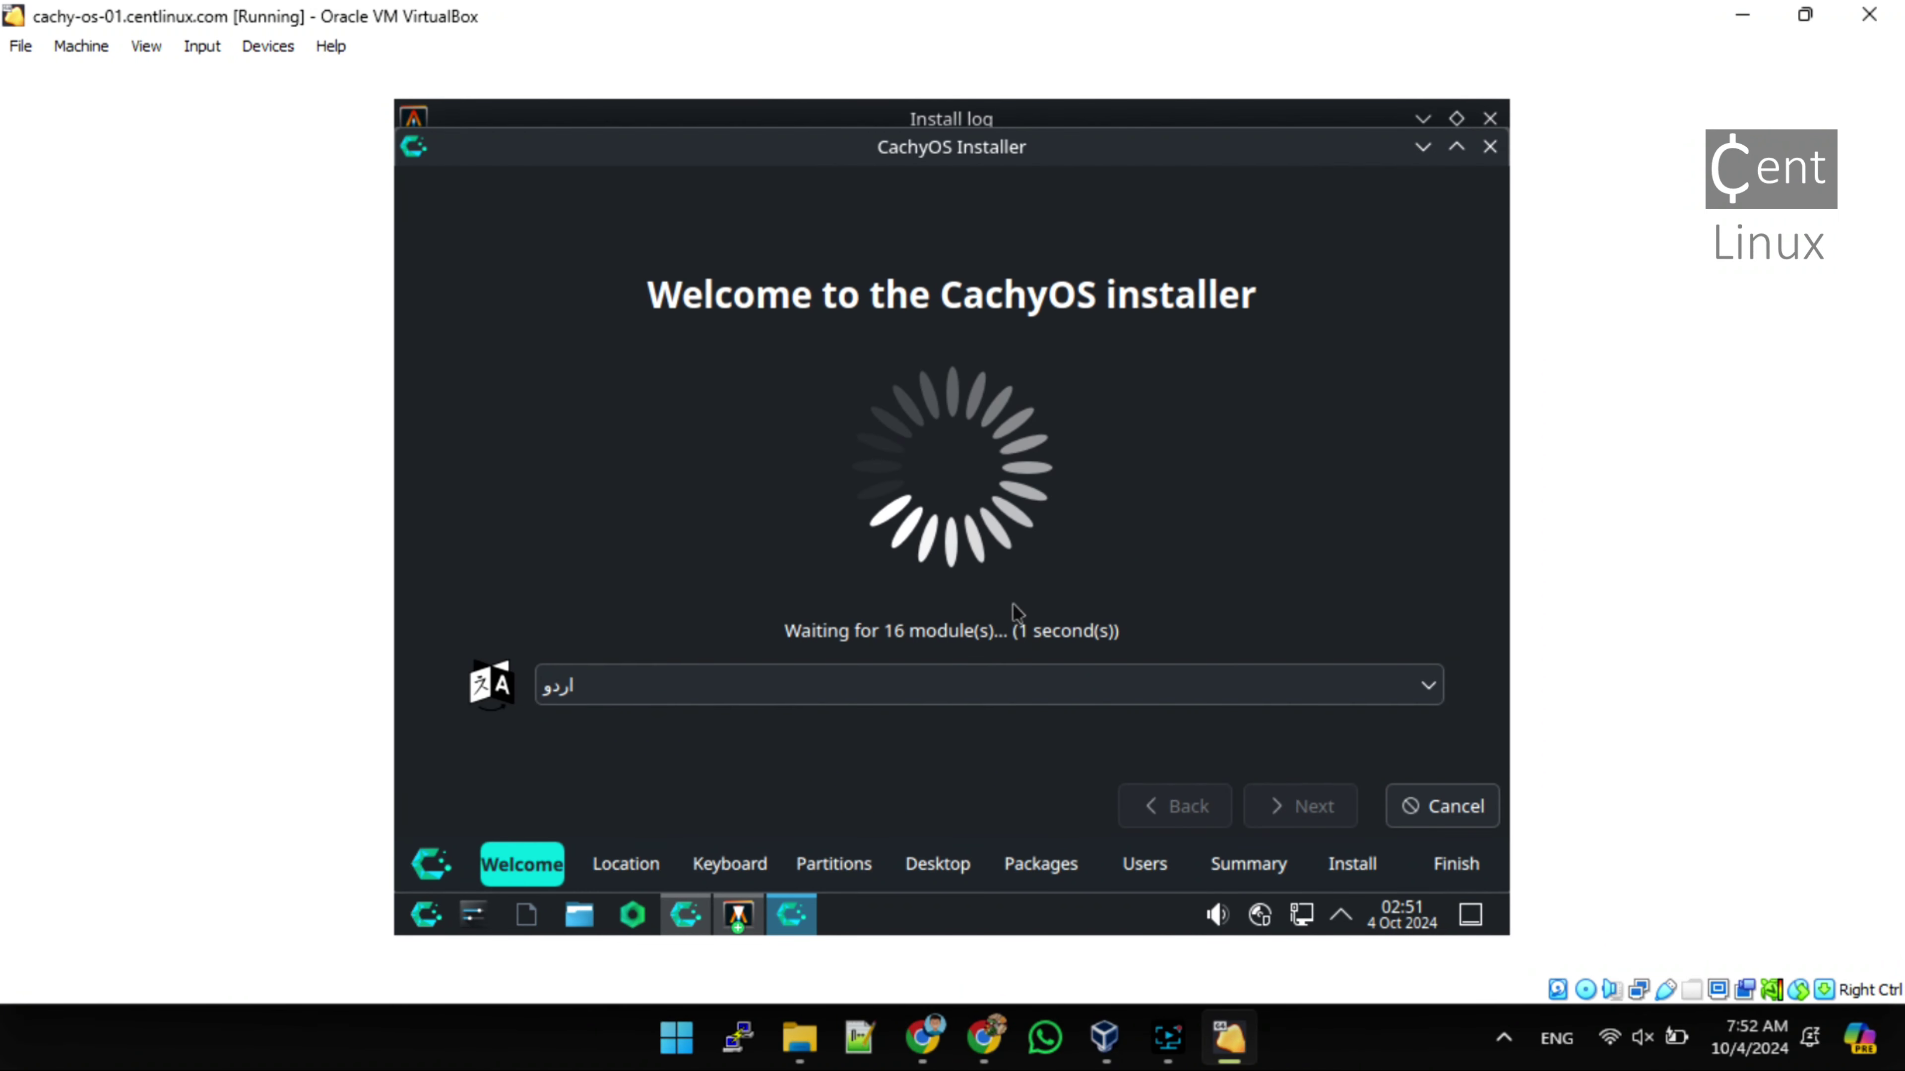
pyautogui.click(1417, 685)
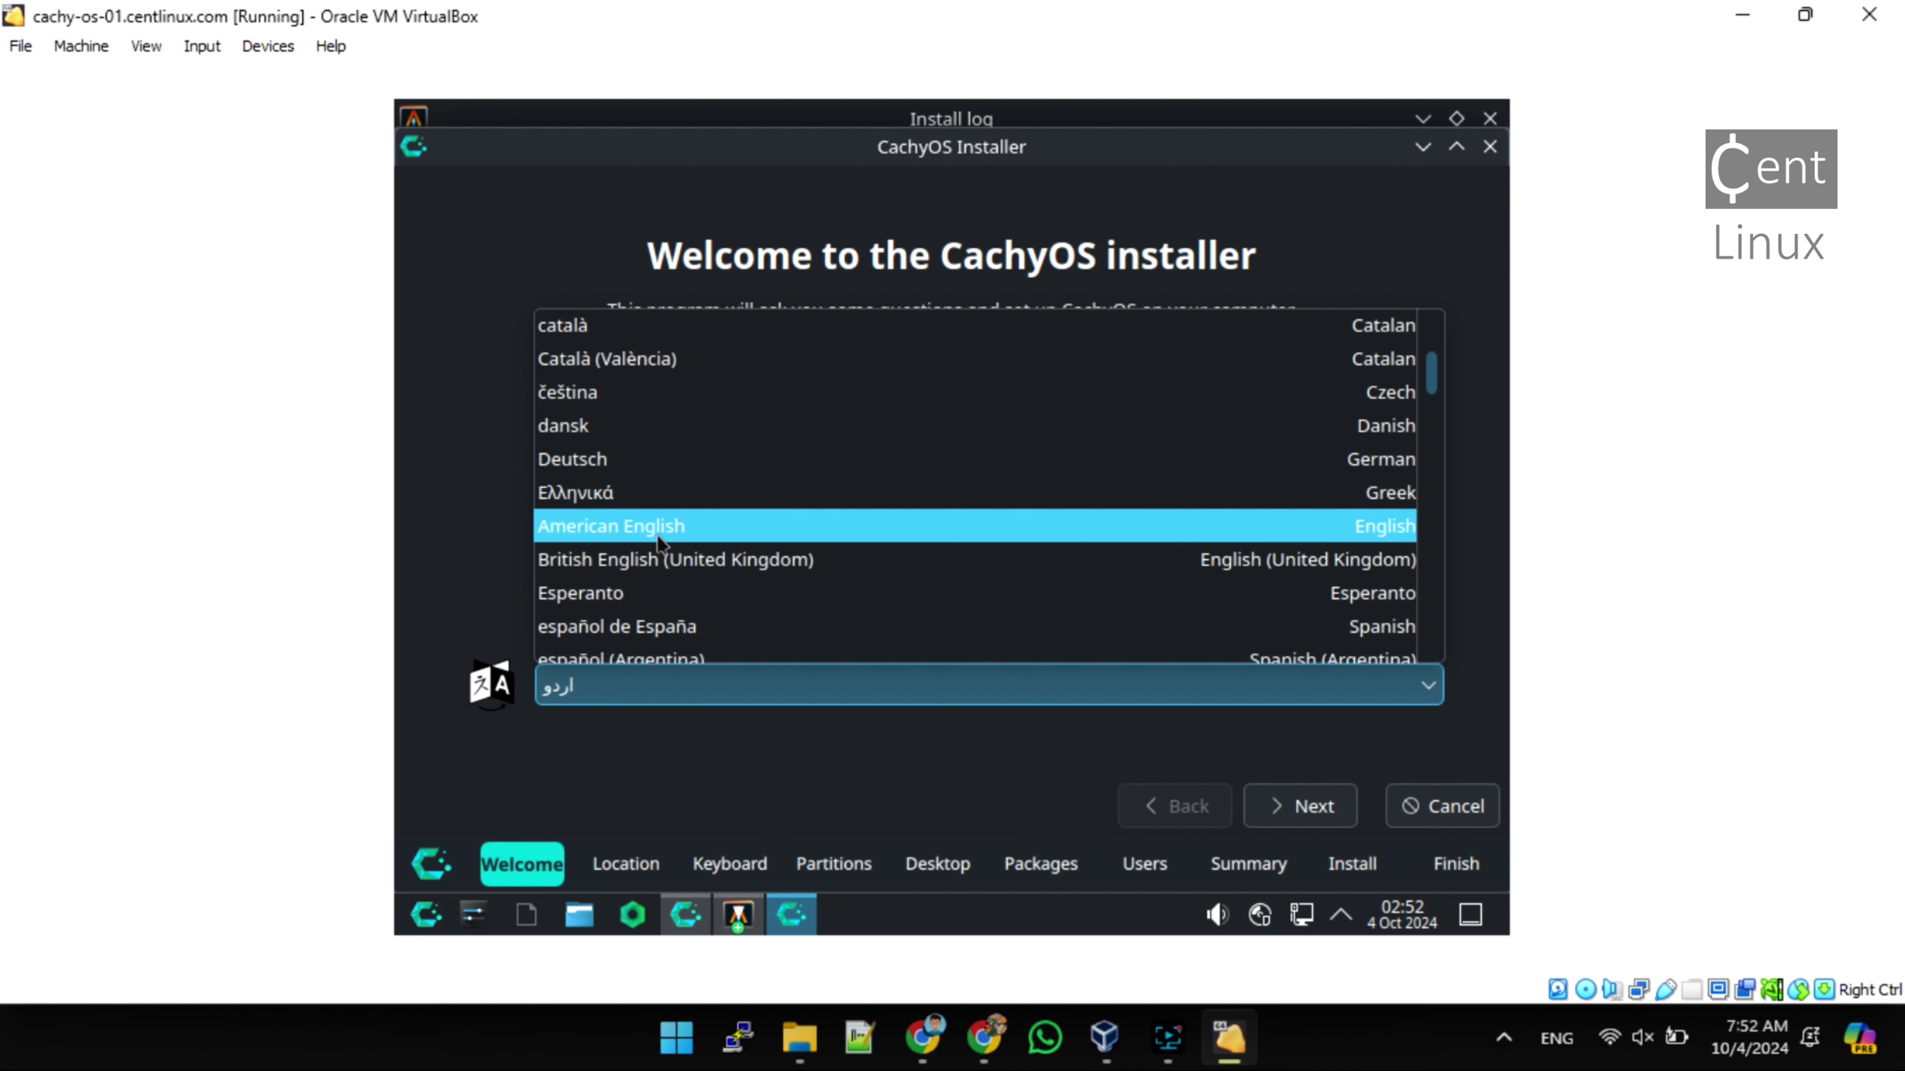
pyautogui.click(658, 529)
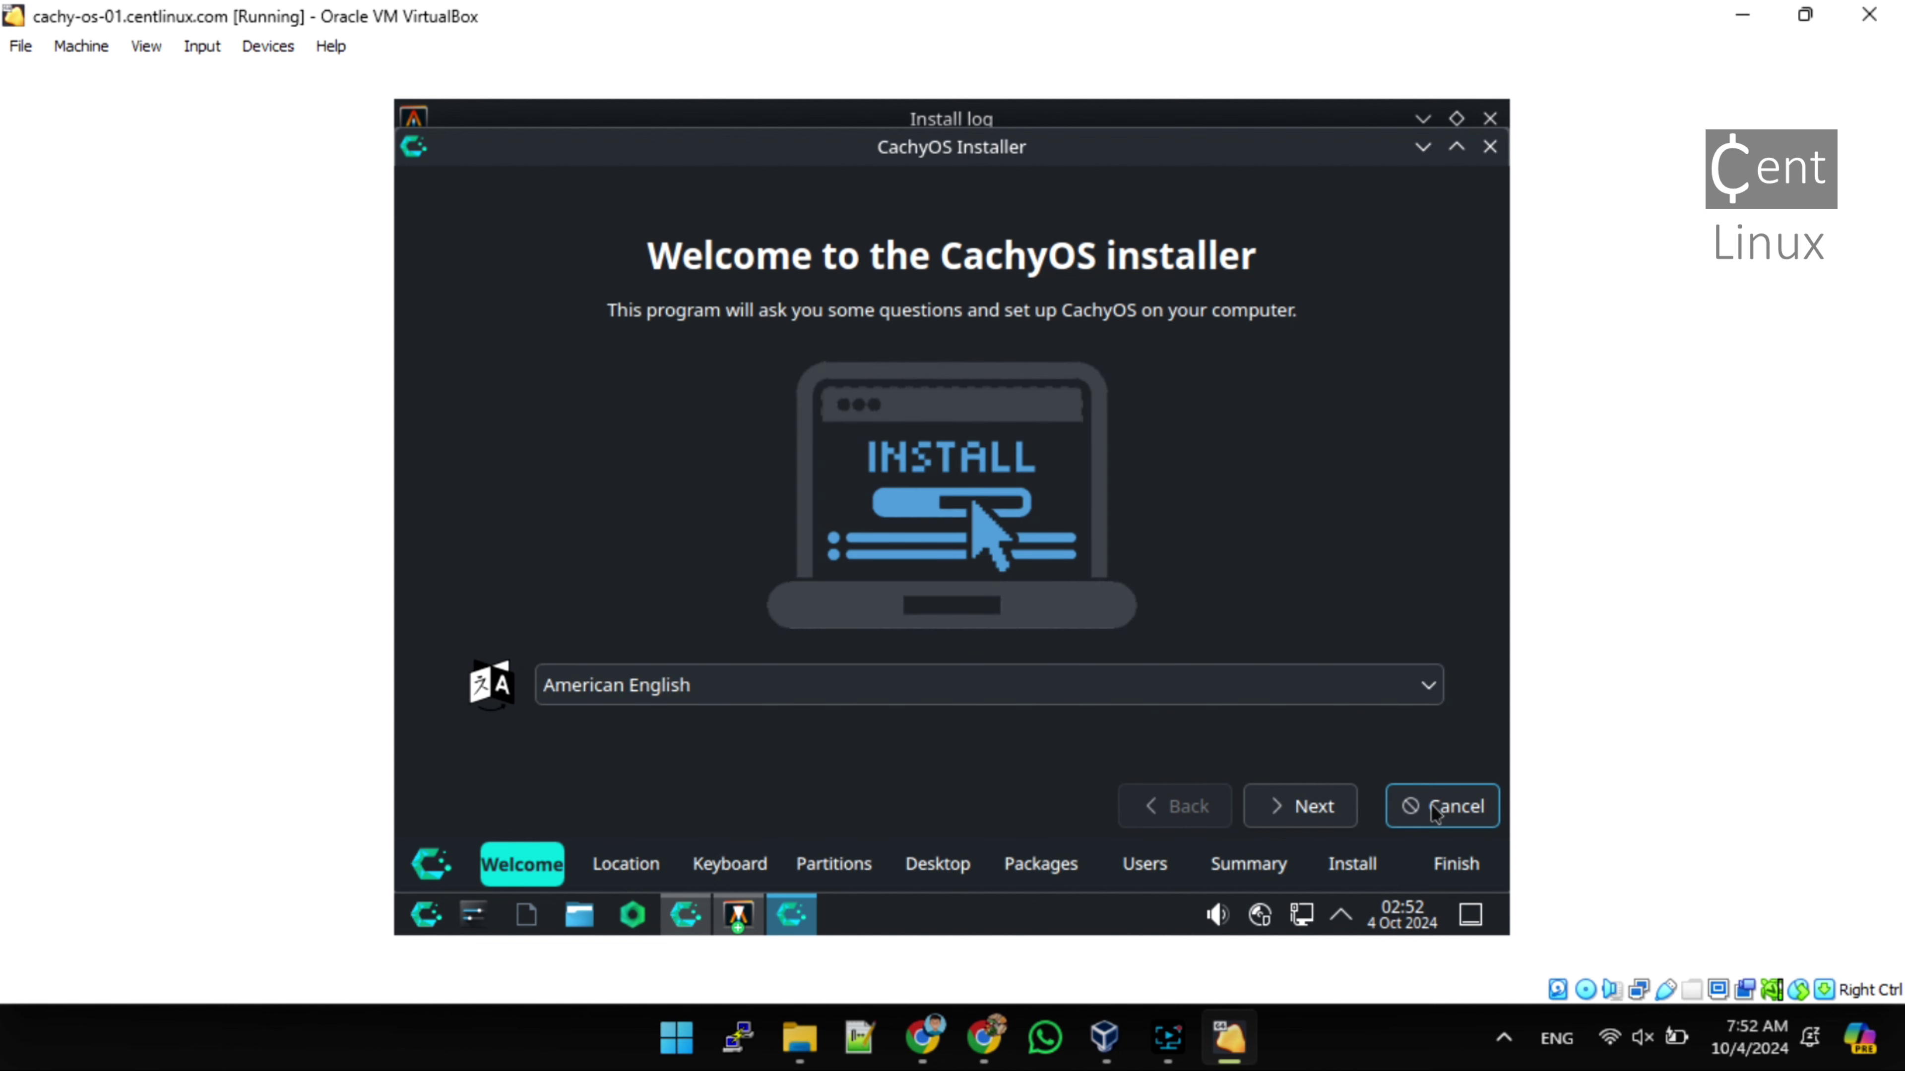
pyautogui.click(1300, 820)
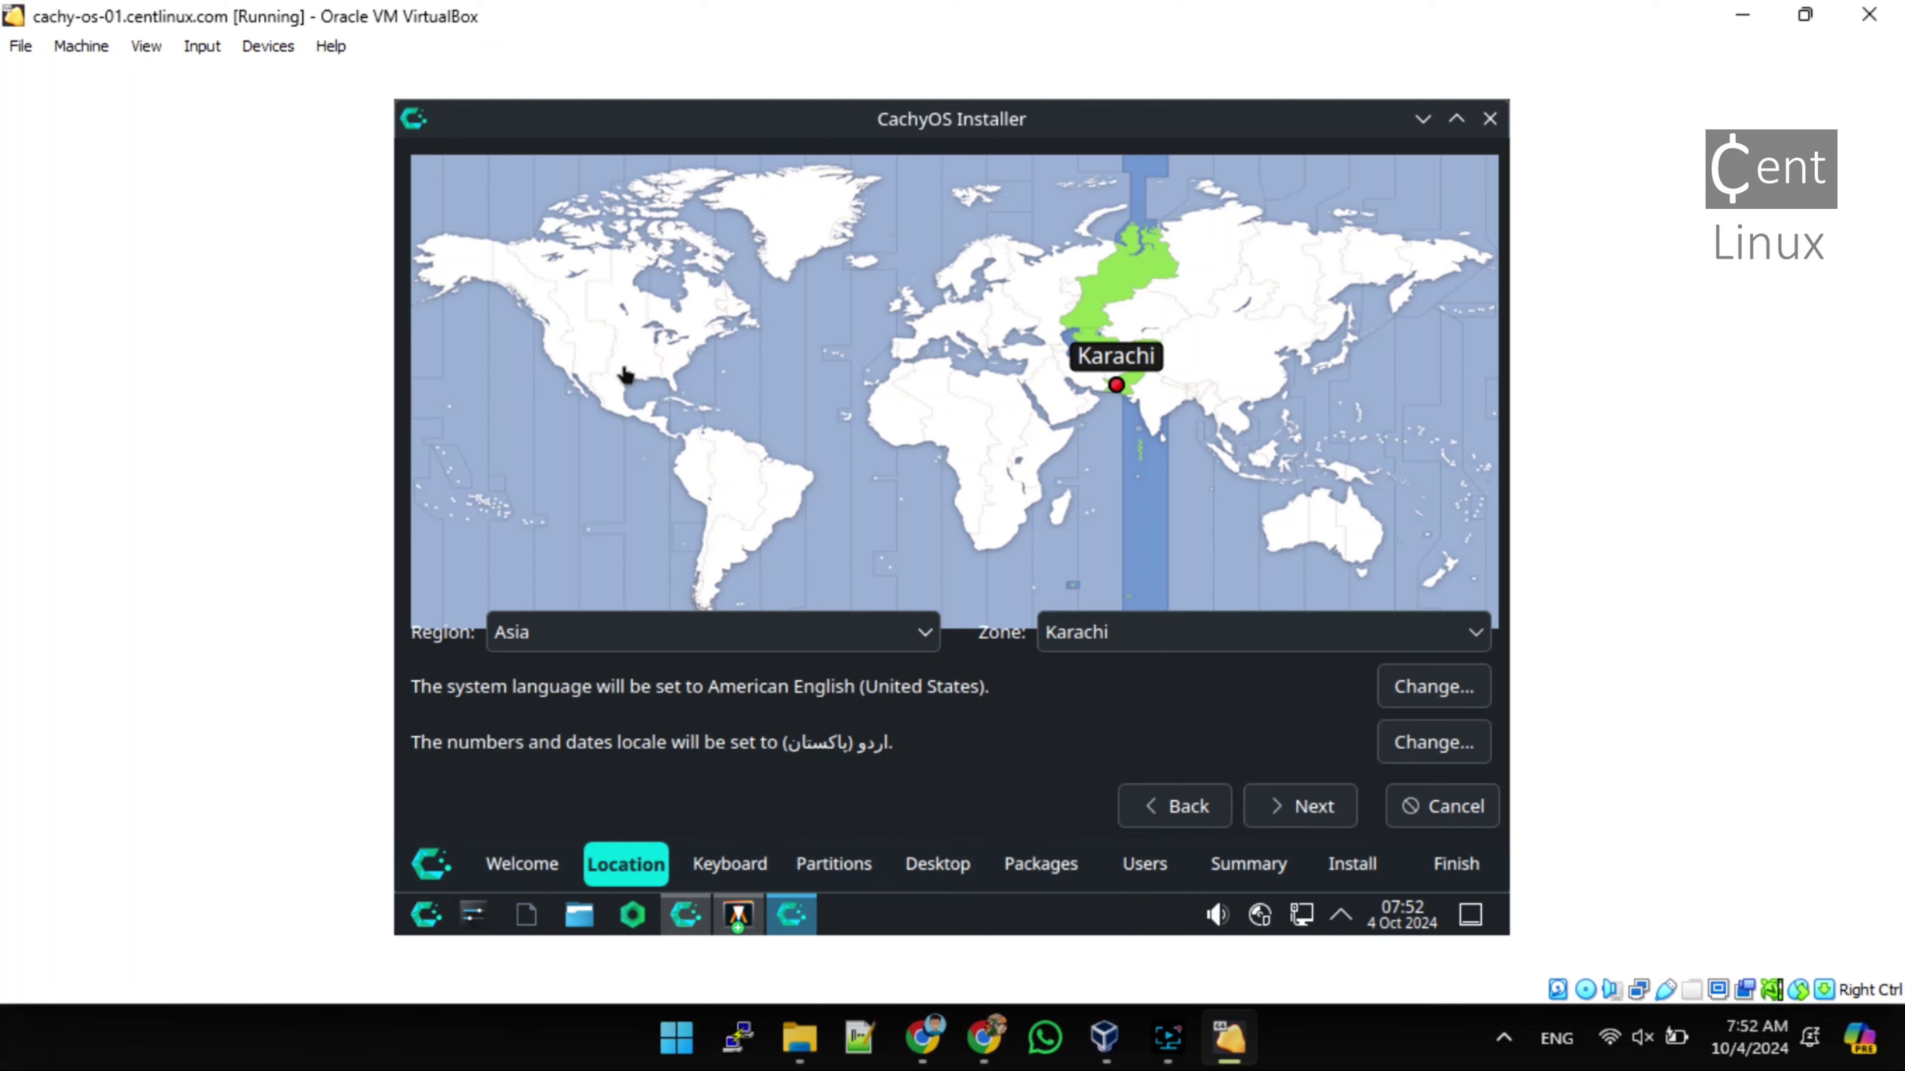
# Set the time zone to America/Ojinaga and accept the English (US) keyboard layout with the Default variant
pyautogui.click(598, 373)
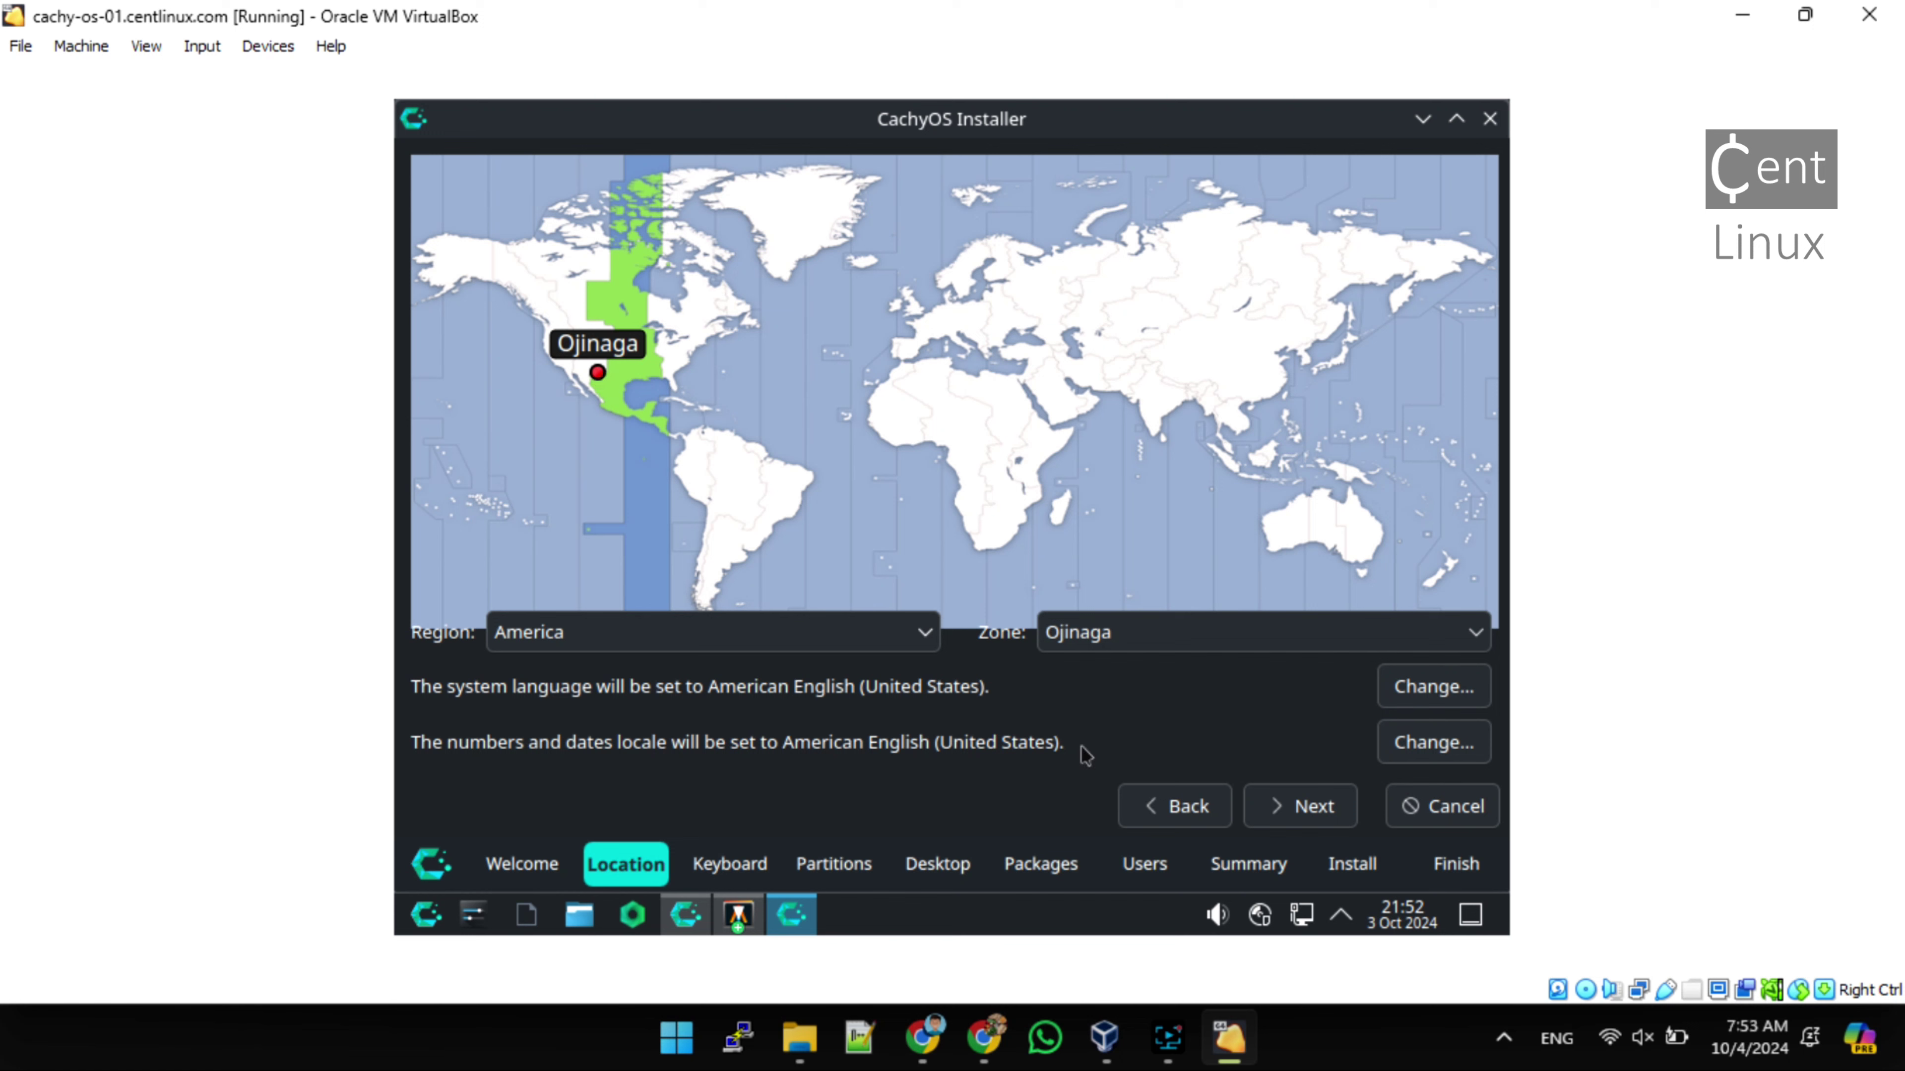
pyautogui.click(1306, 821)
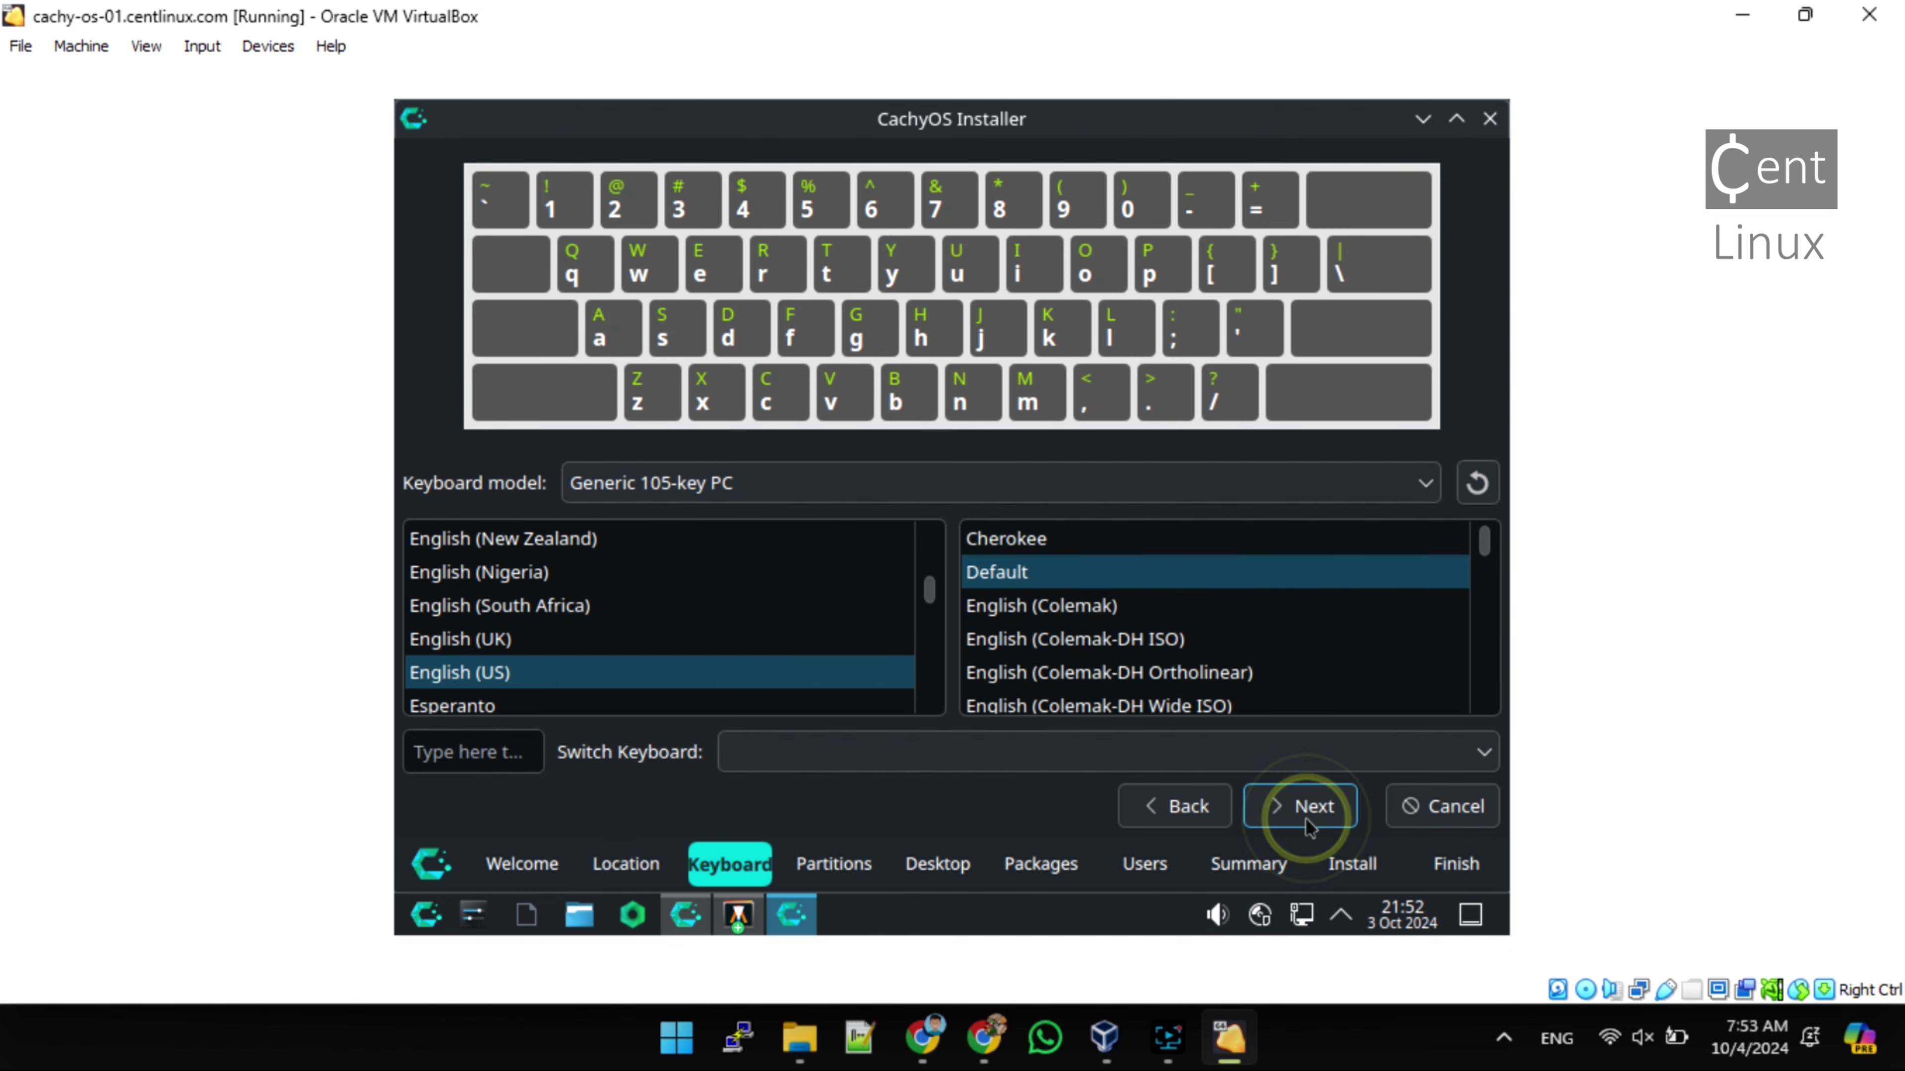
pyautogui.click(1107, 576)
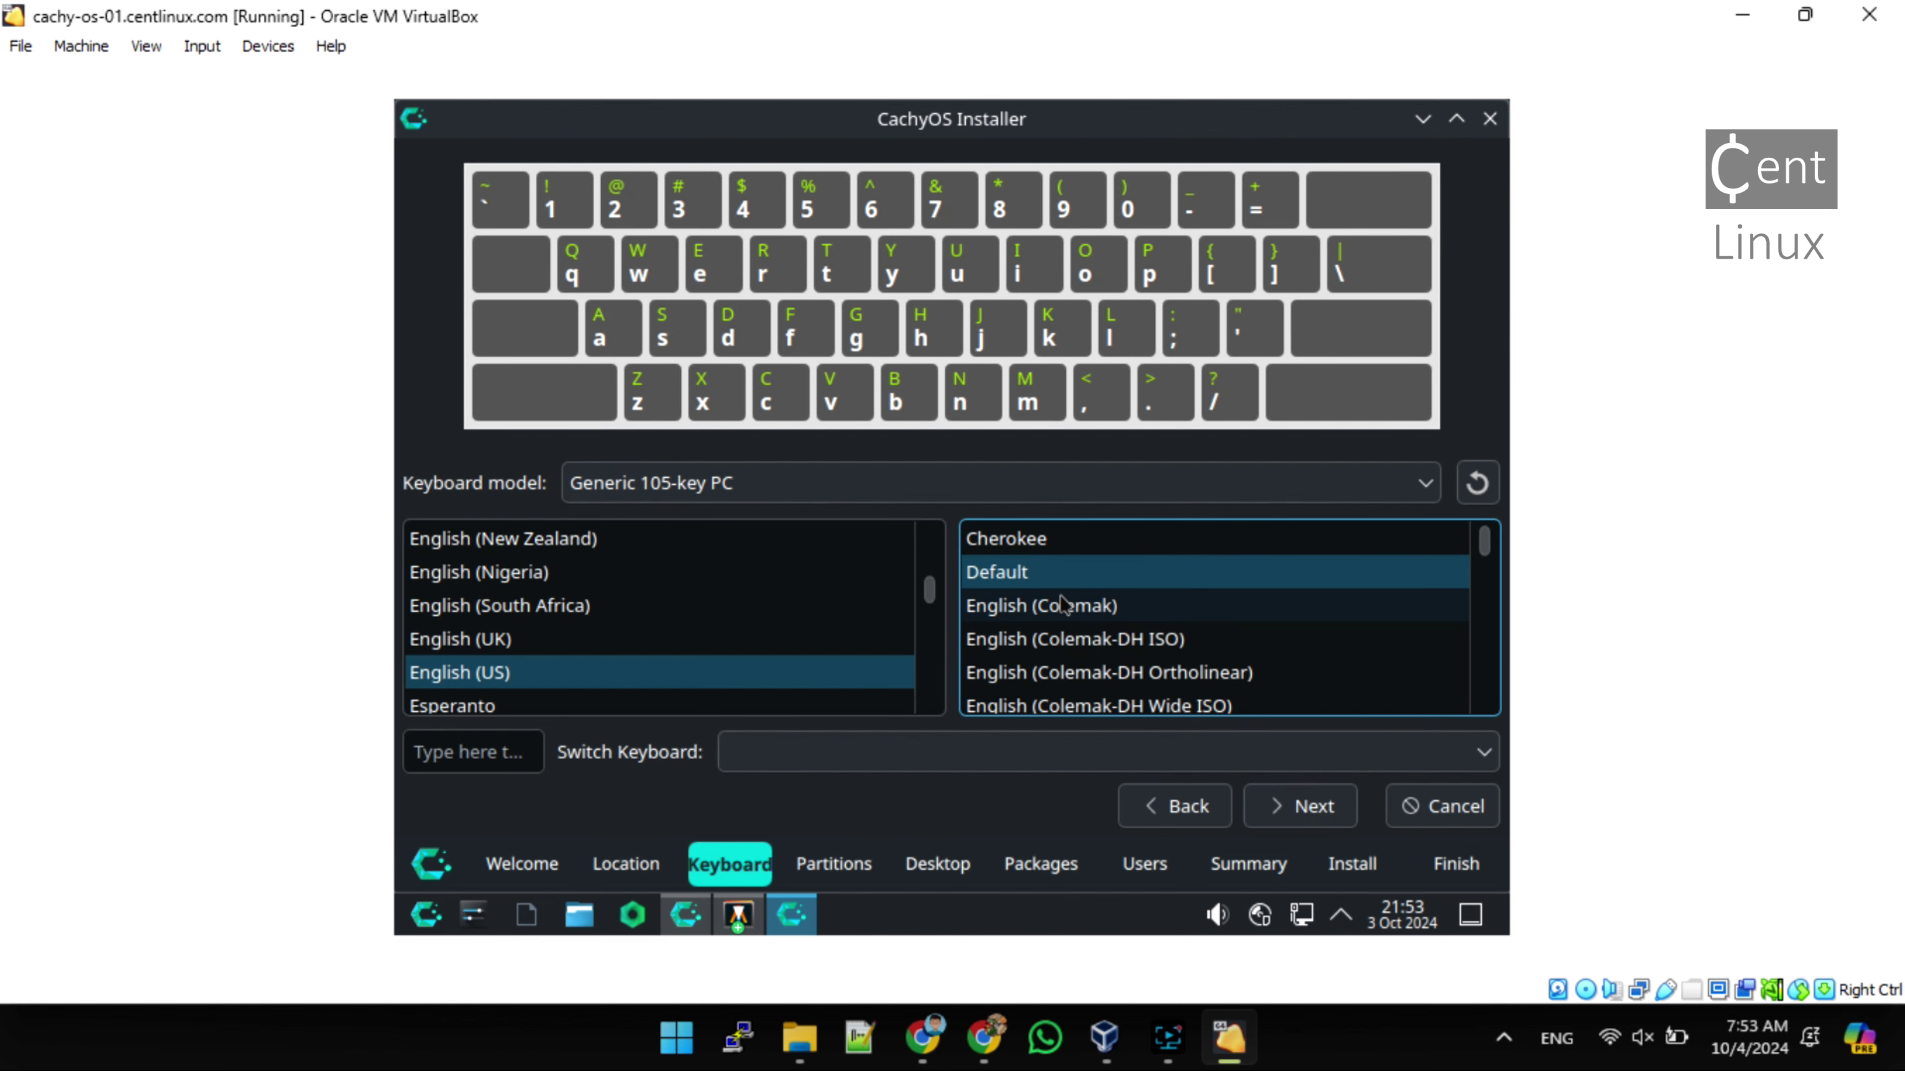
pyautogui.click(1313, 808)
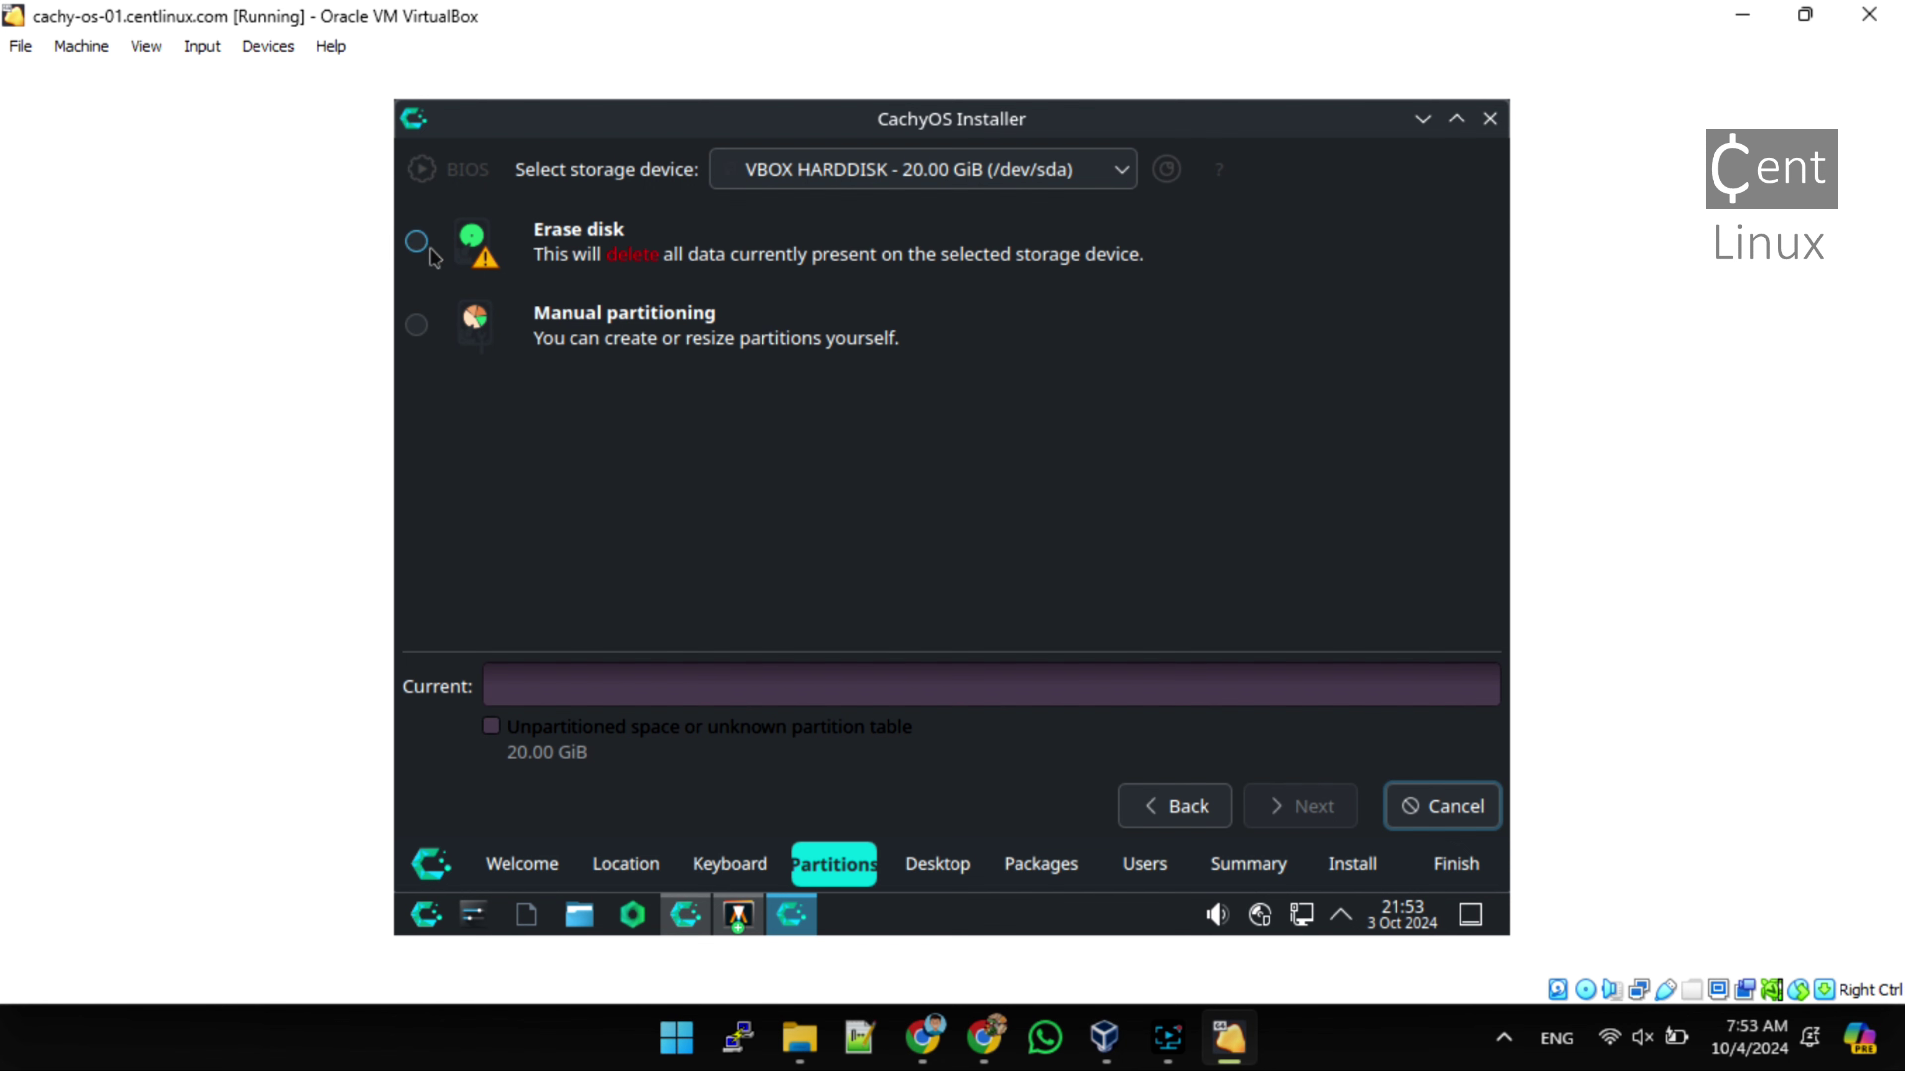
# Choose to erase the 20 GiB VBOX HARDDISK (/dev/sda) with the ext4 file system, and continue to the desktop selection
pyautogui.click(806, 188)
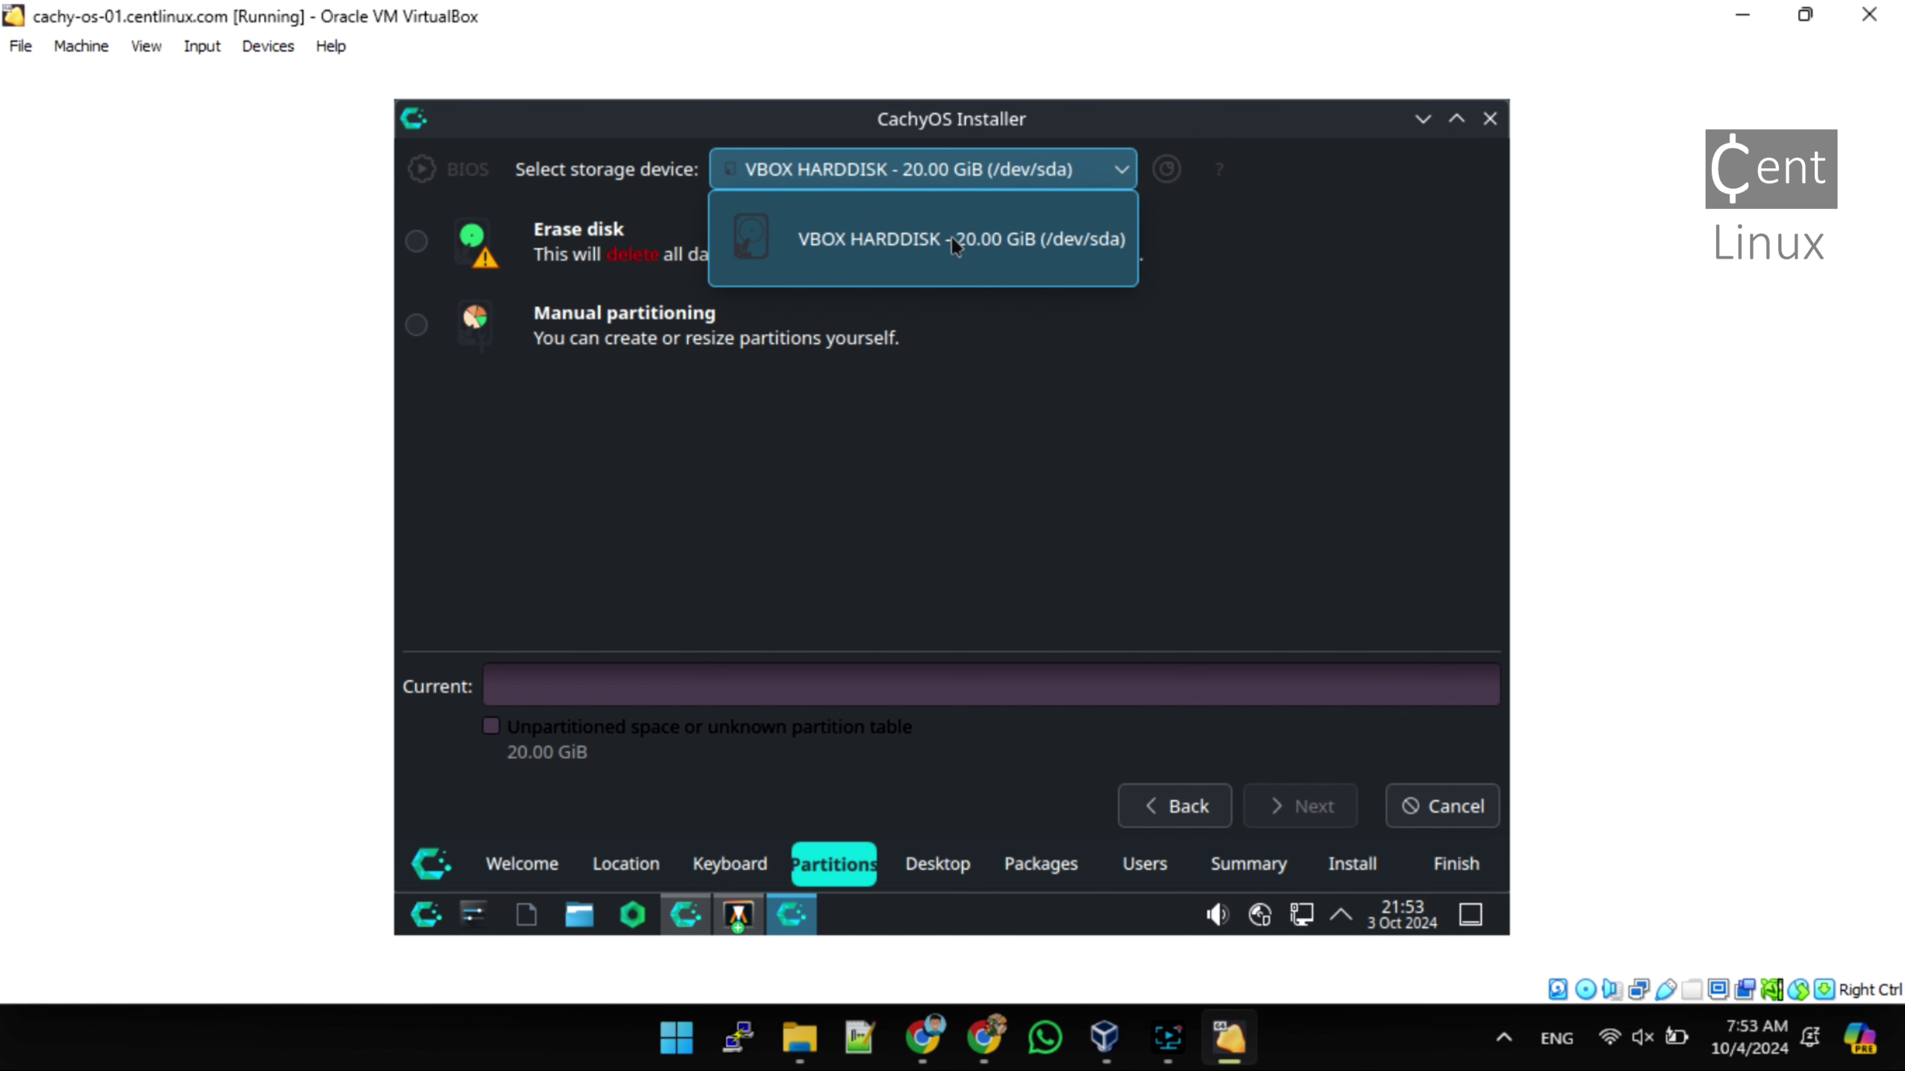
pyautogui.click(966, 248)
pyautogui.click(417, 242)
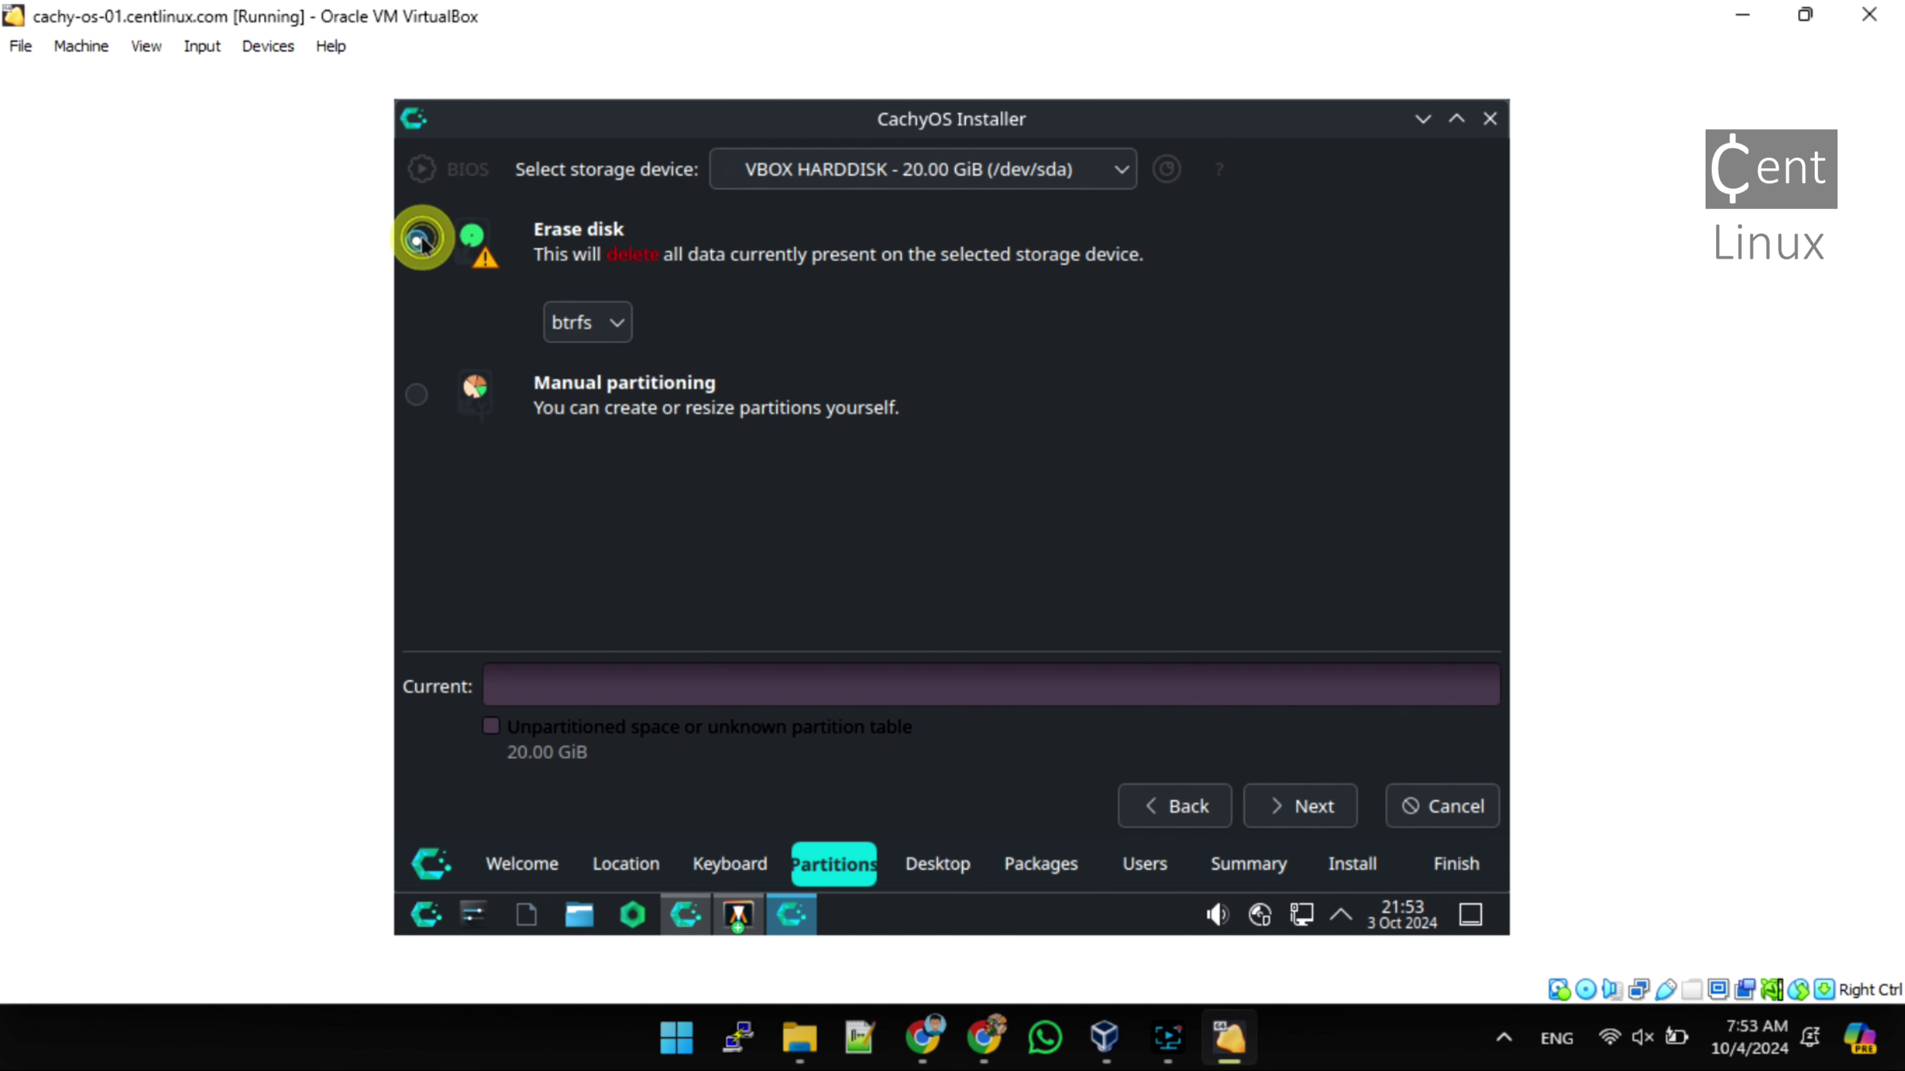
pyautogui.click(604, 321)
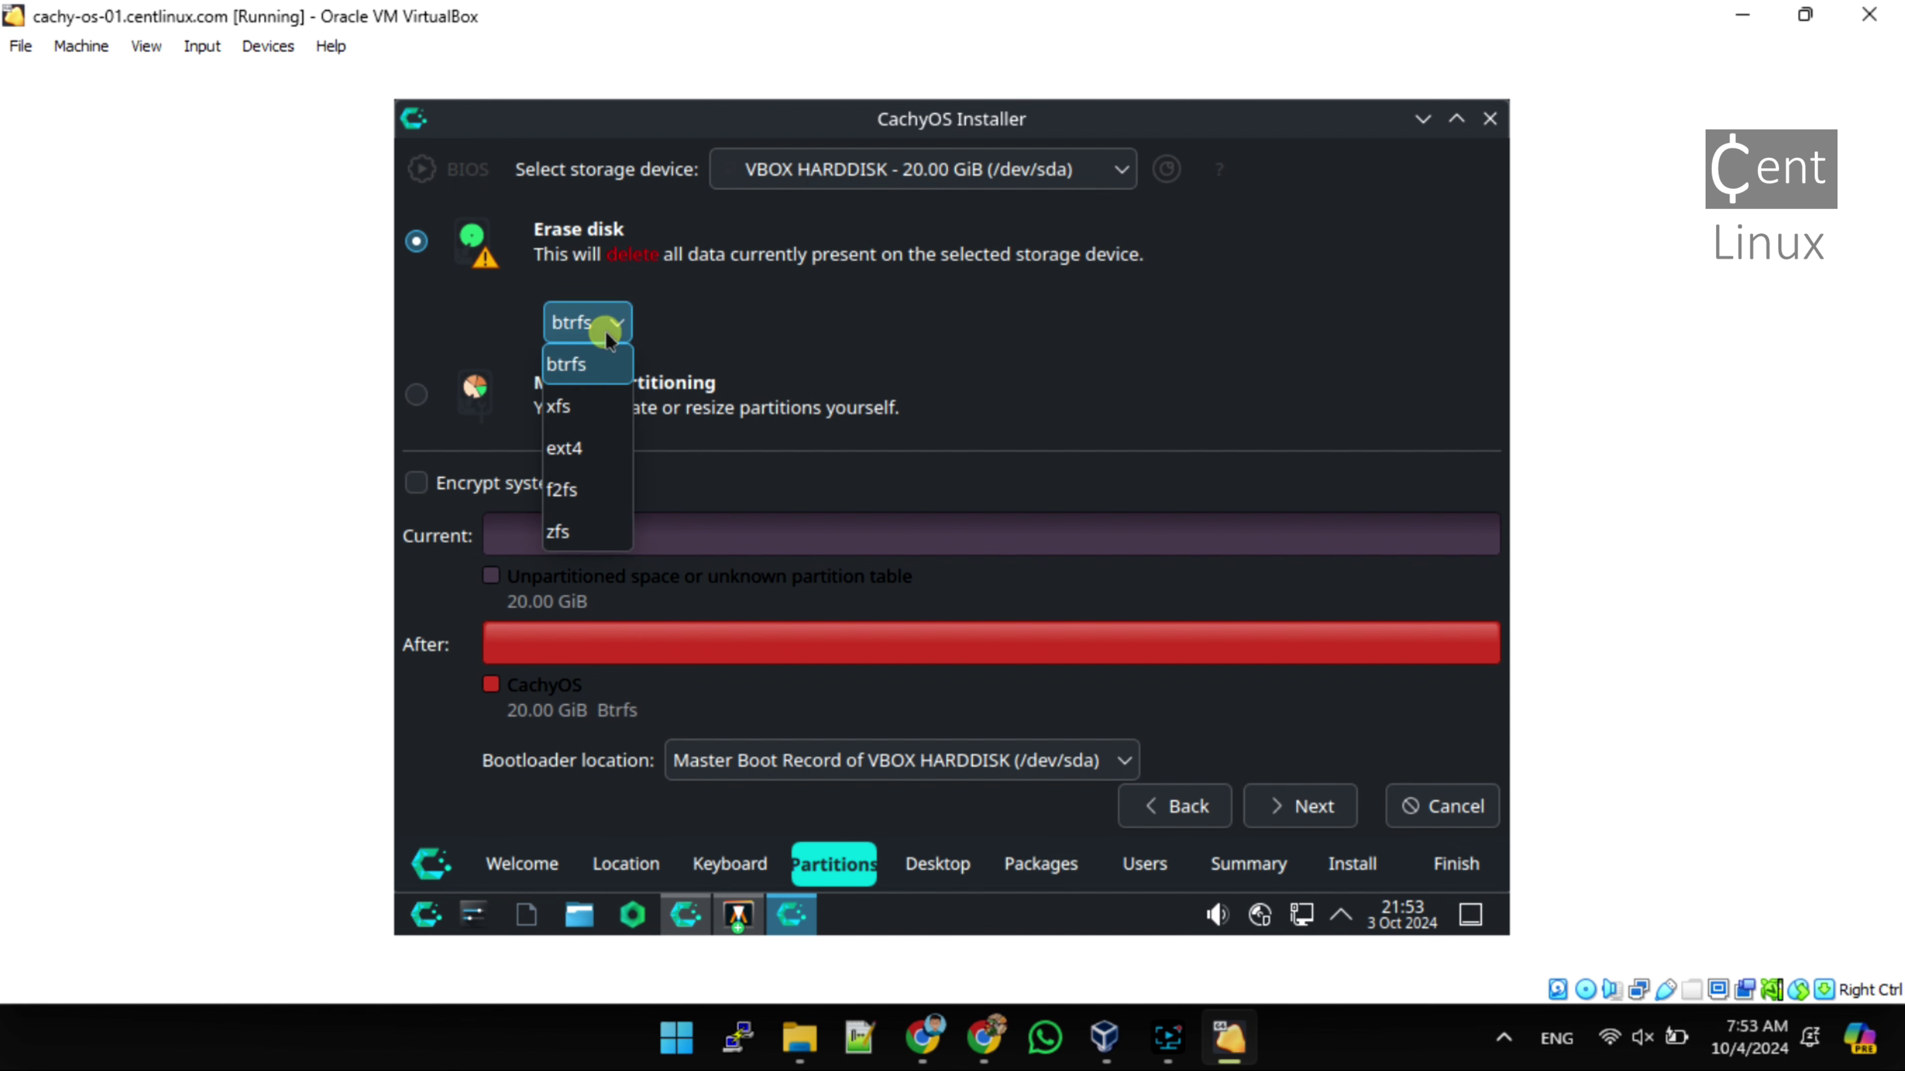
pyautogui.click(582, 444)
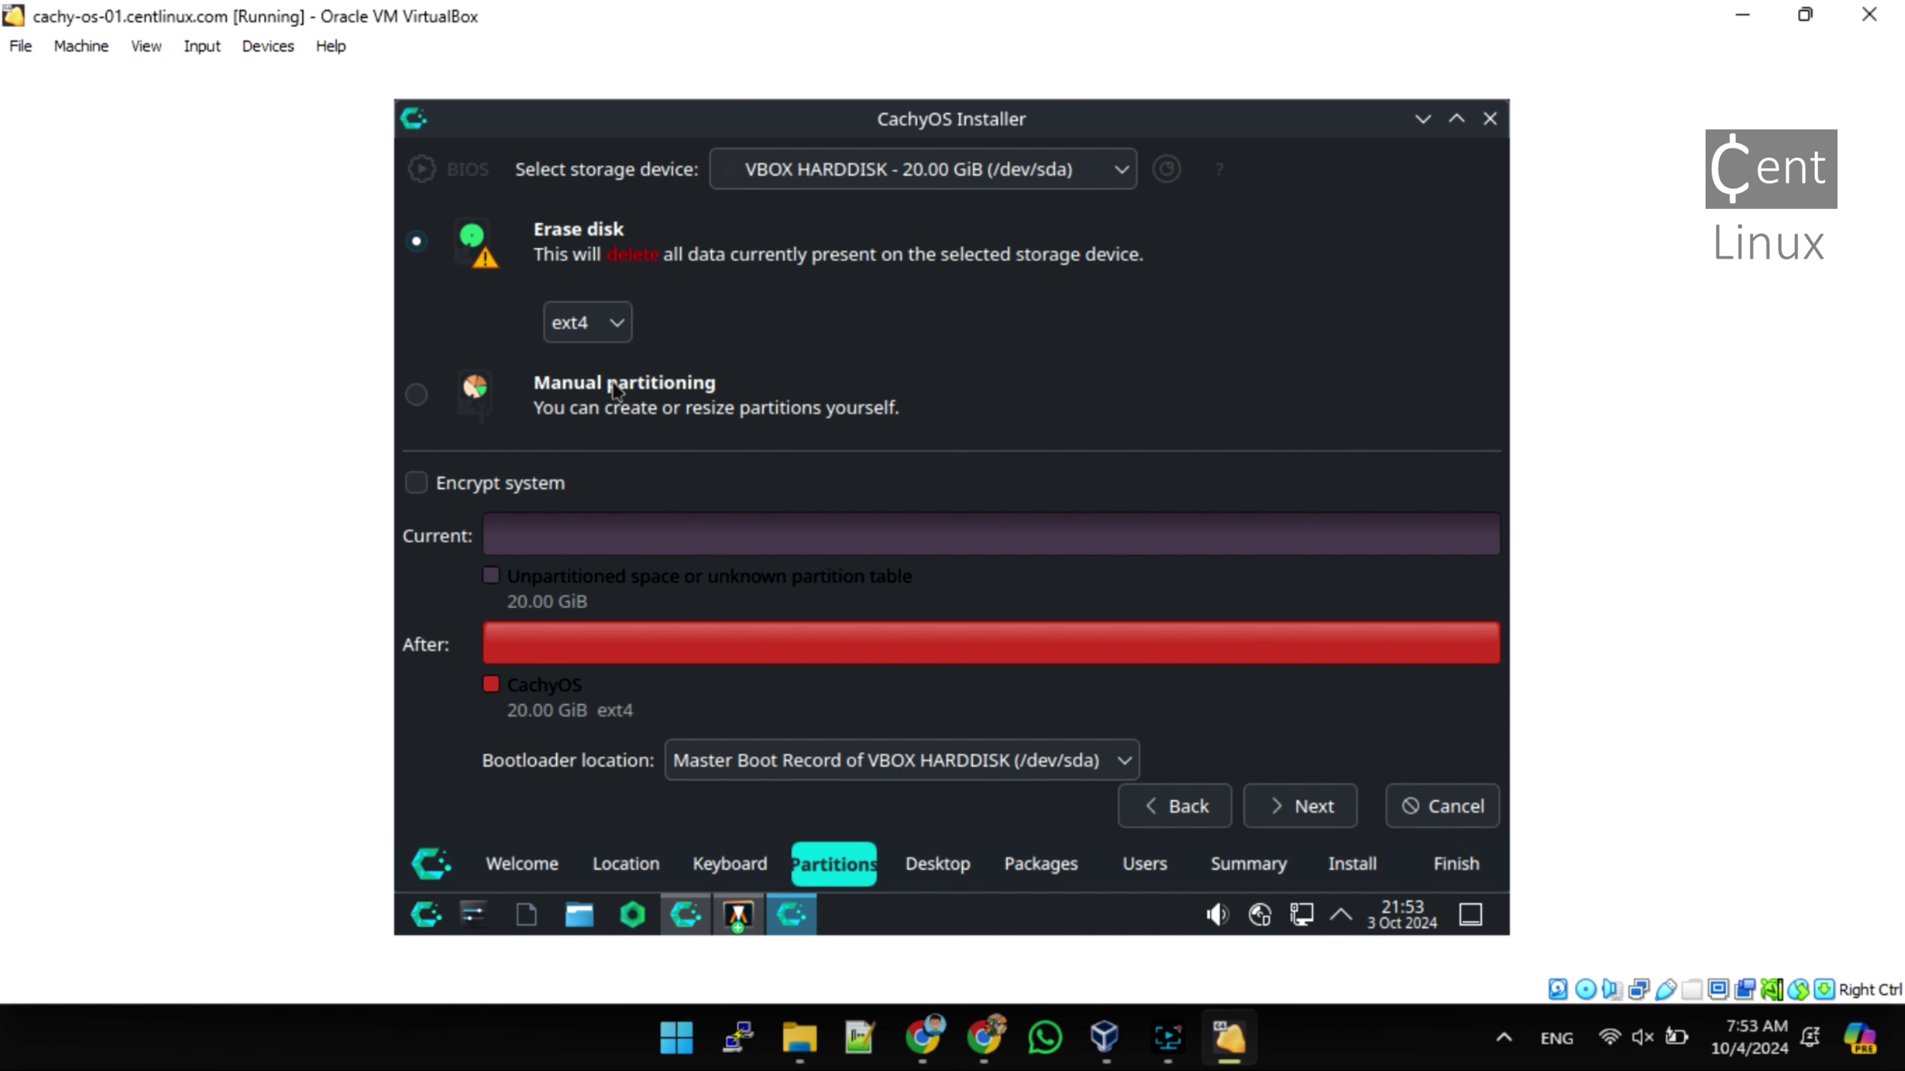
pyautogui.click(484, 261)
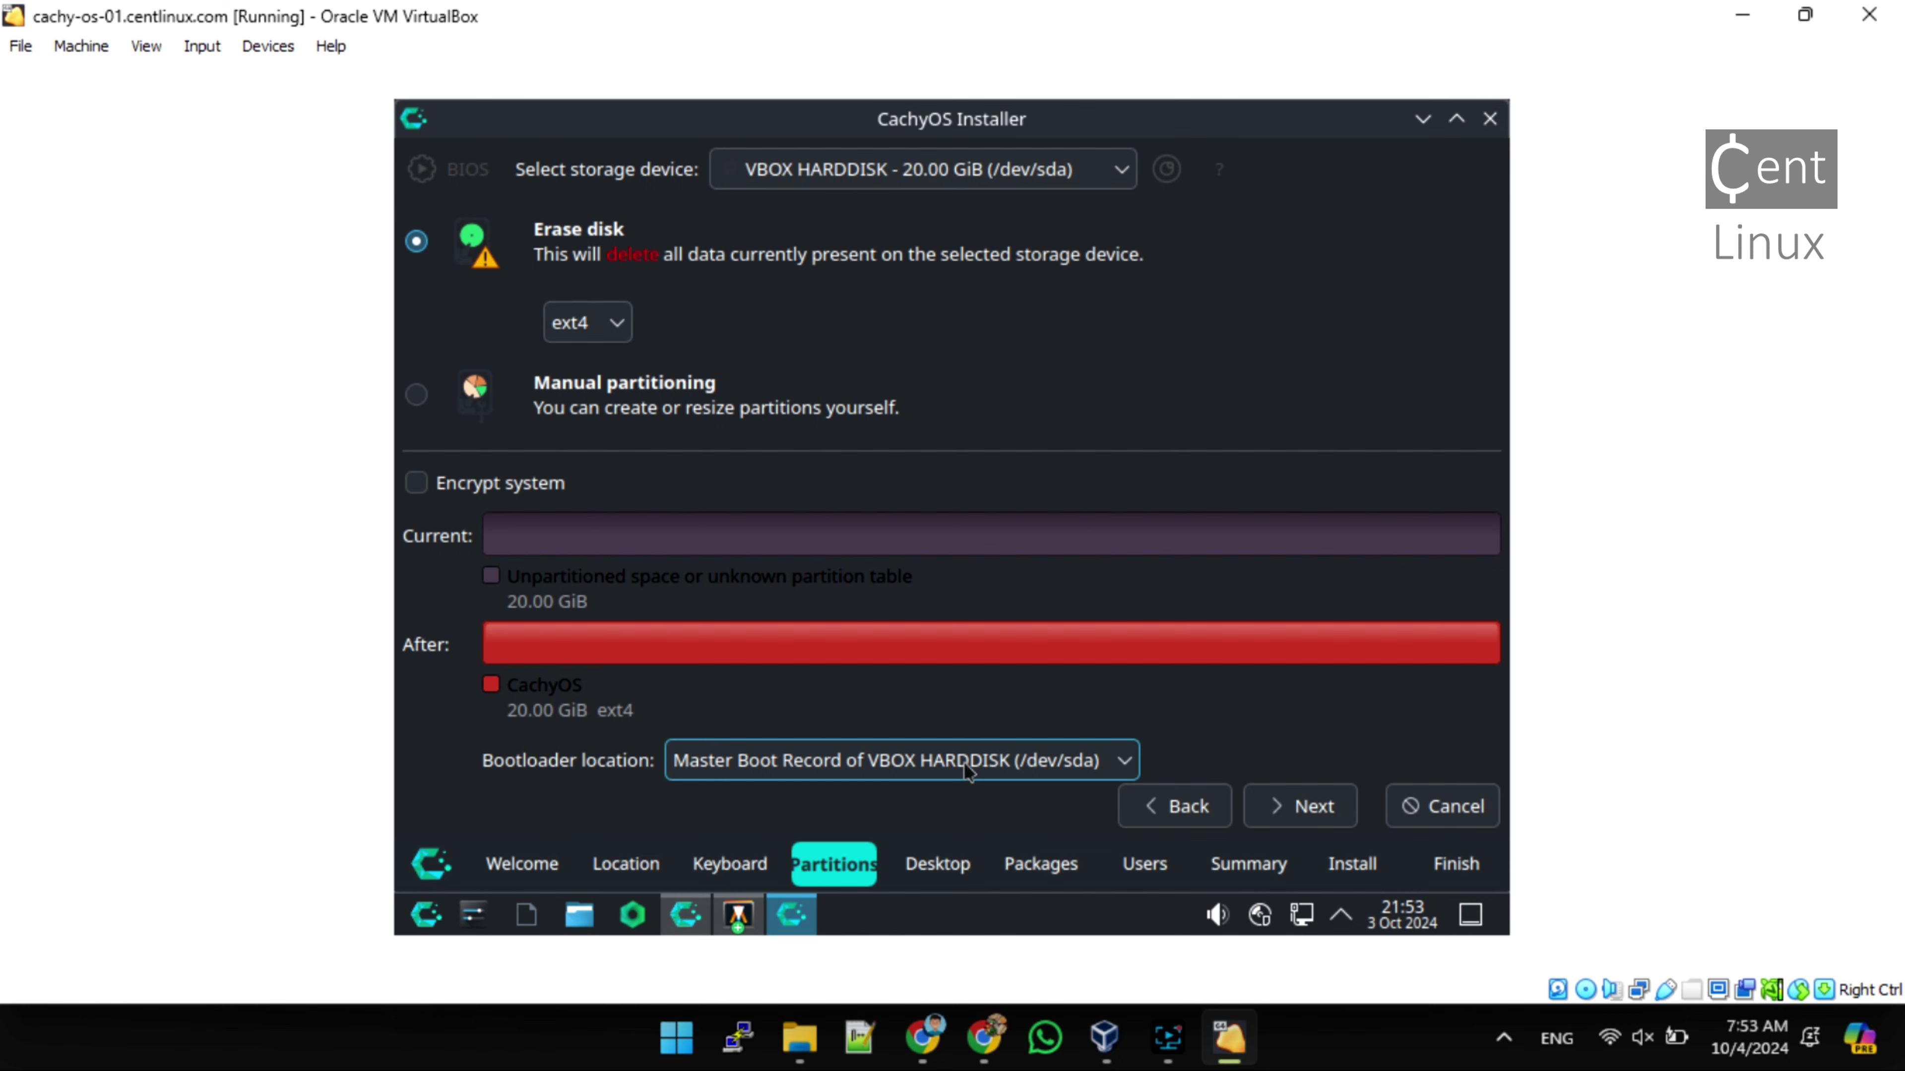
pyautogui.click(1312, 806)
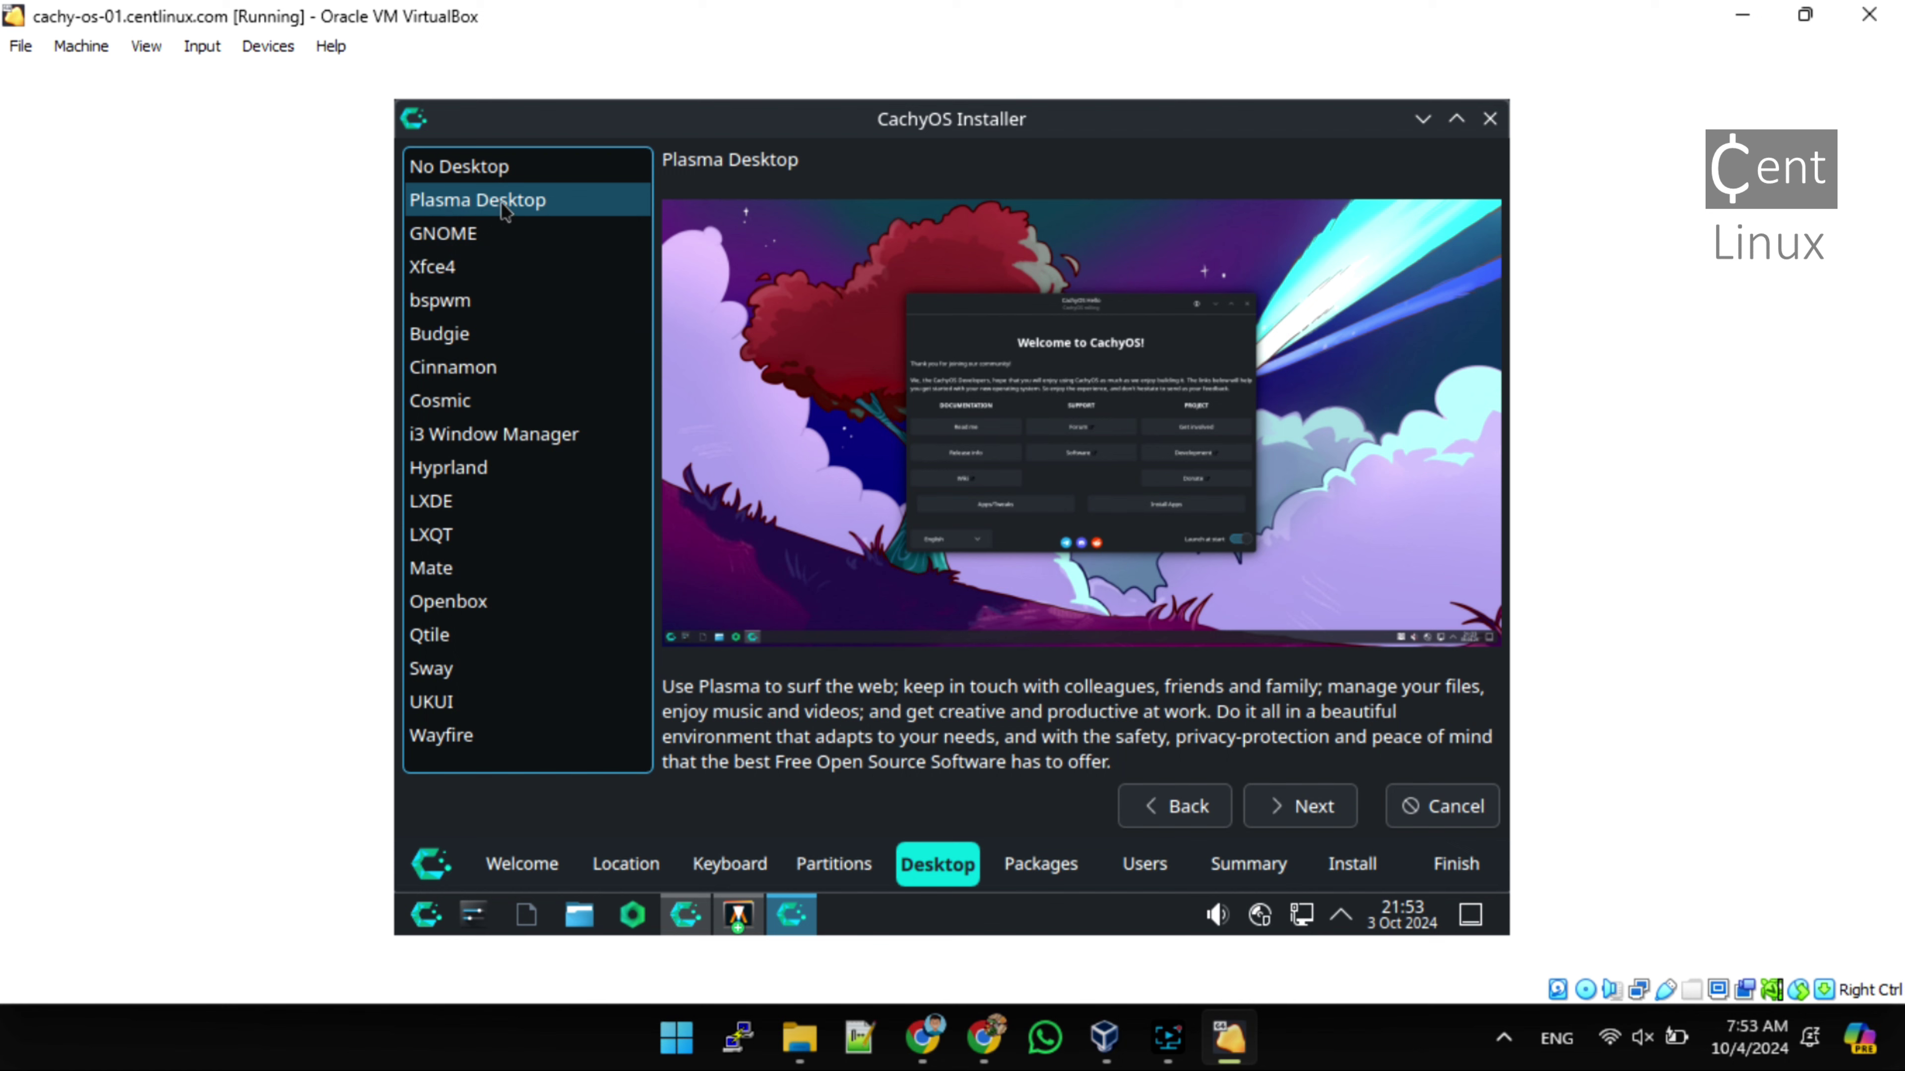
# Accept Plasma Desktop and its preselected packages, and continue to the user account settings
pyautogui.click(1314, 814)
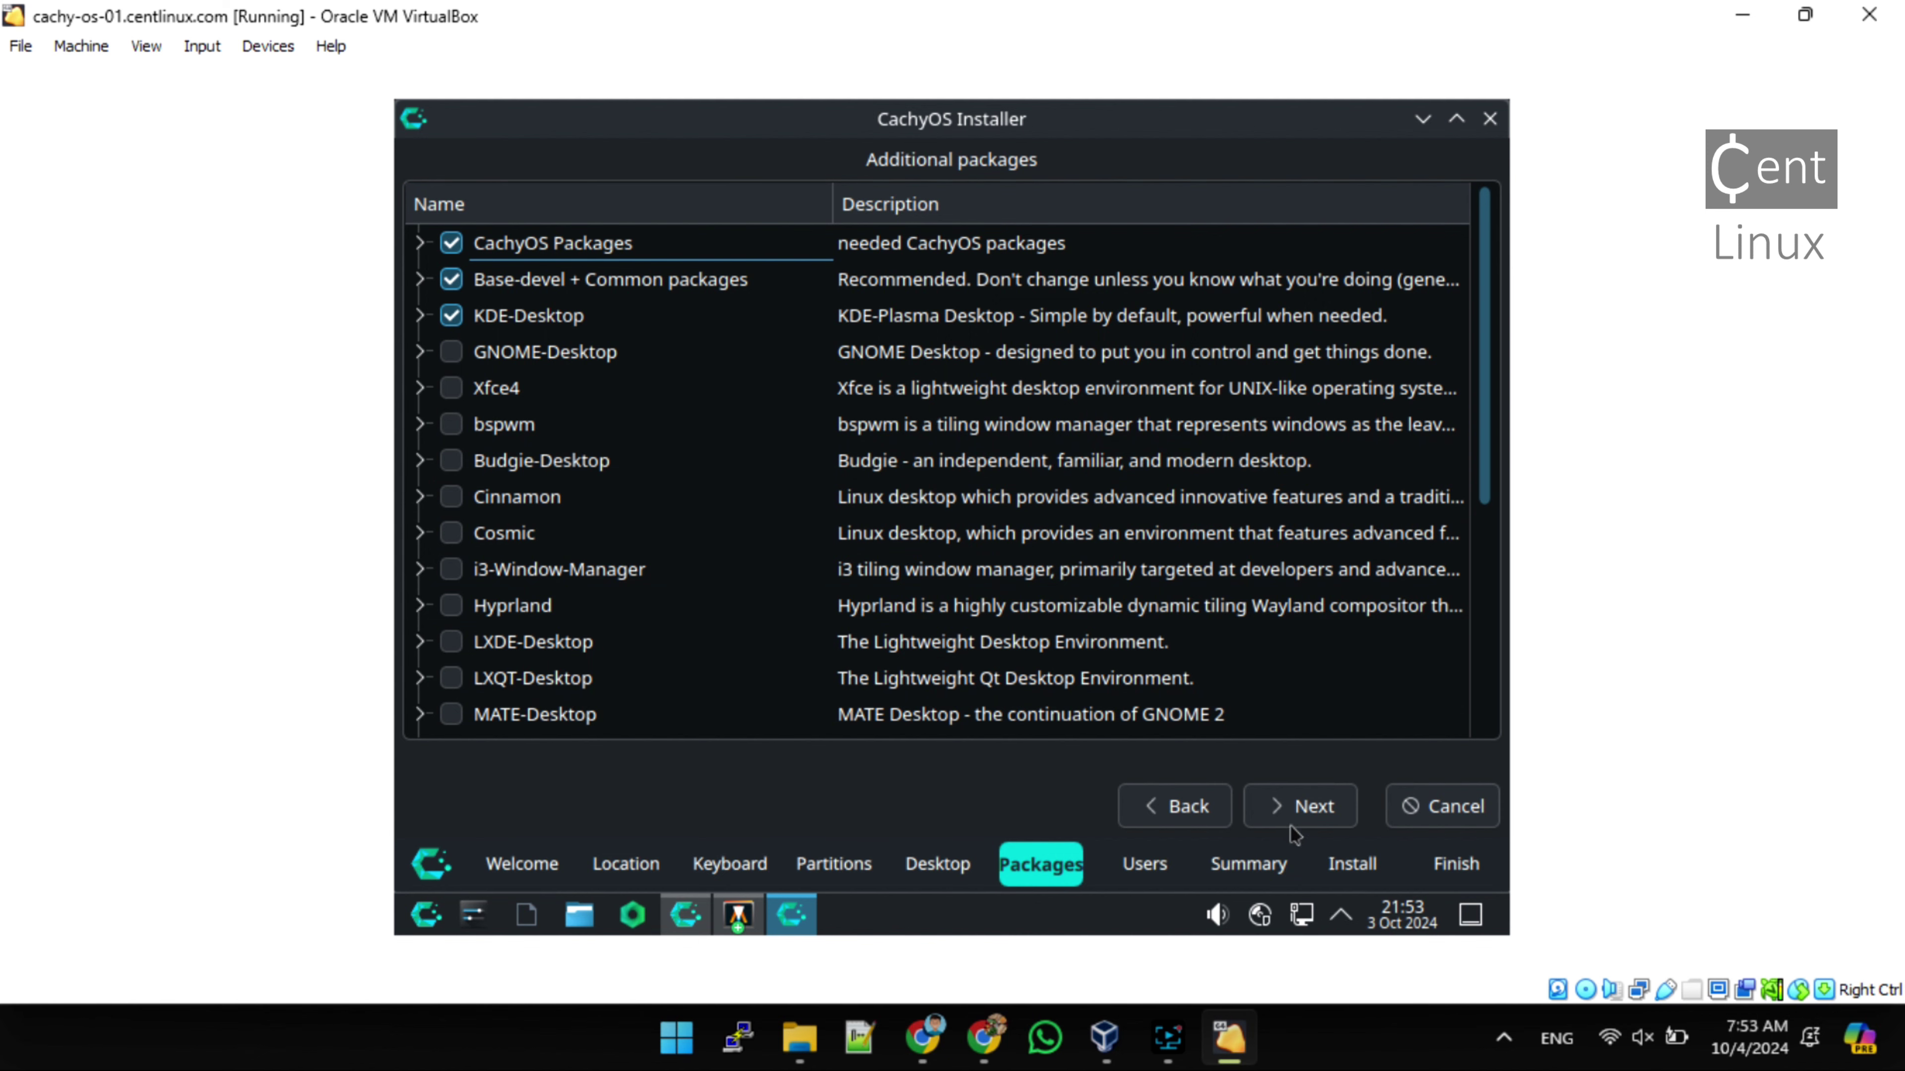
pyautogui.click(1306, 813)
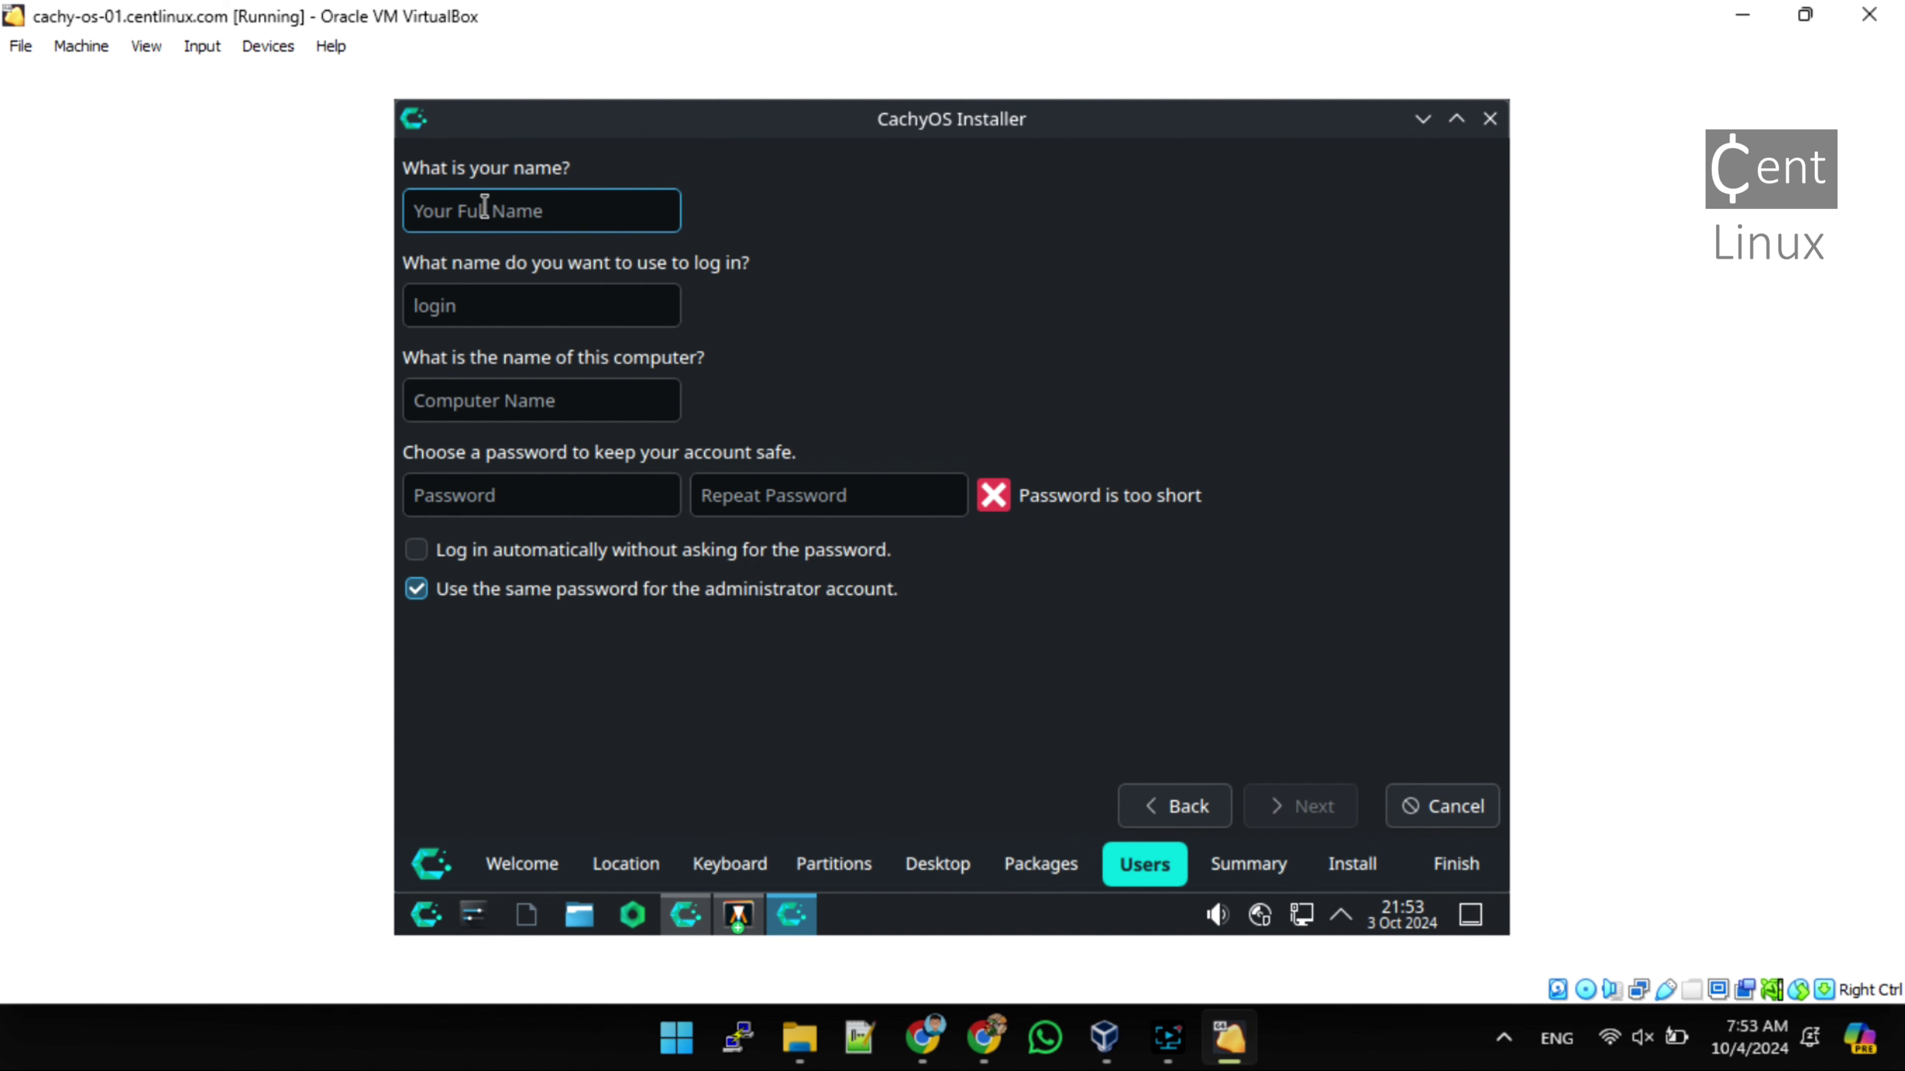
# Enter the user's full name and shorten the suggested login name to the first name only
pyautogui.write('Alar')
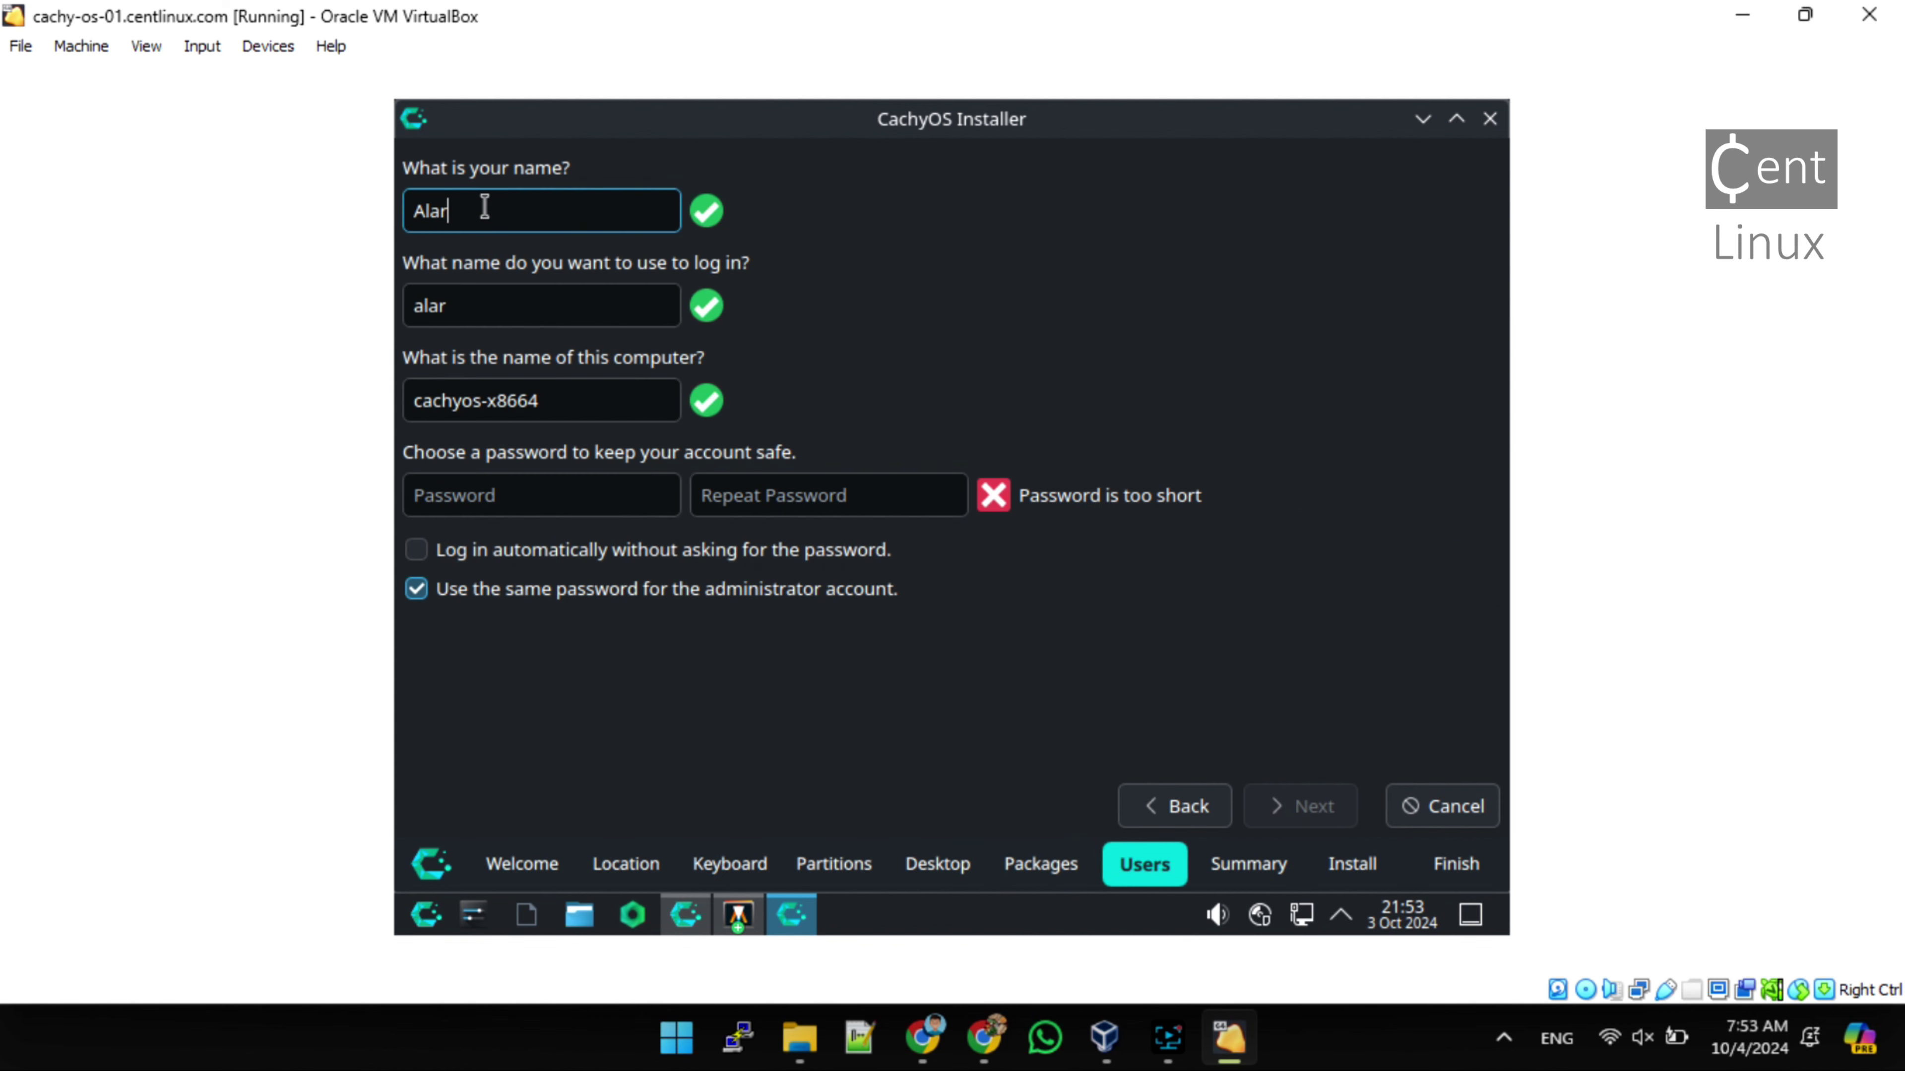
pyautogui.write('ic Bird')
pyautogui.click(493, 299)
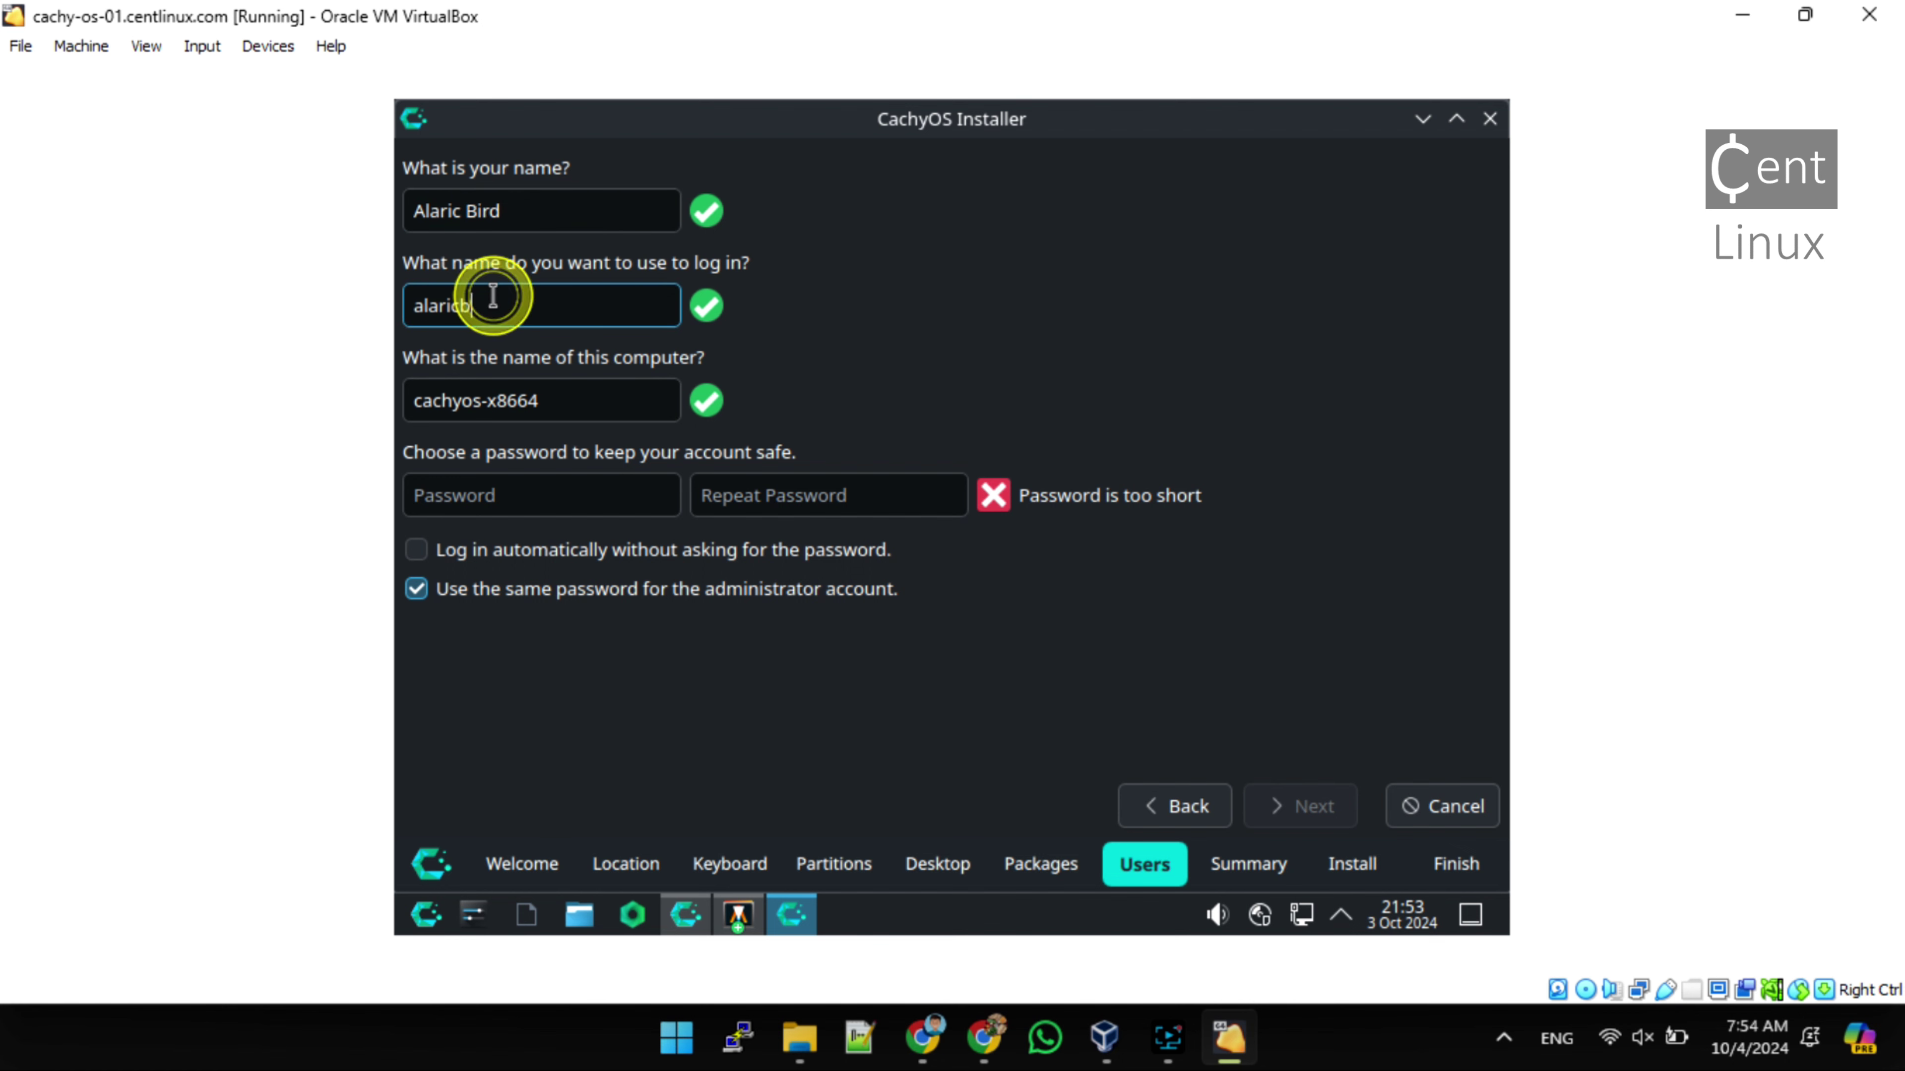
pyautogui.press('BackSpace')
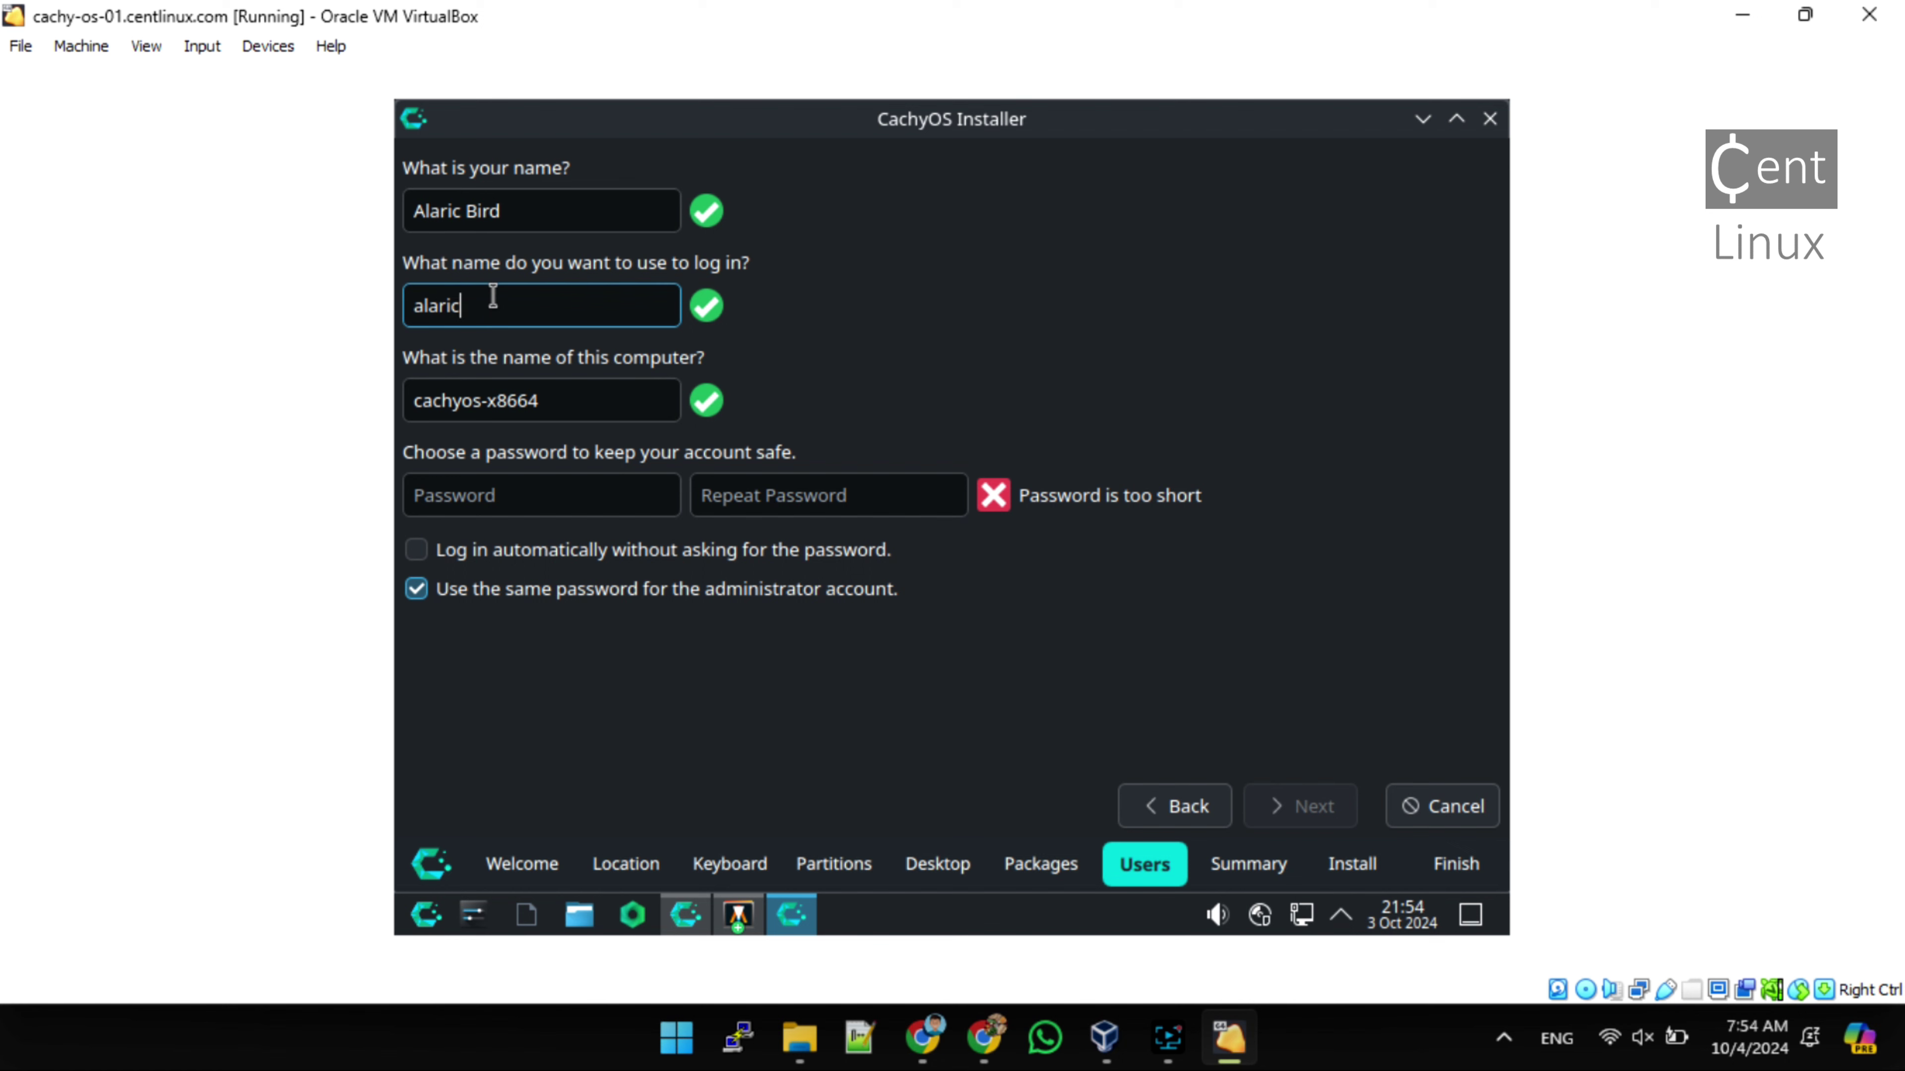
# Set the computer name to cachyos-01
pyautogui.moveTo(574, 403); pyautogui.dragTo(412, 396)
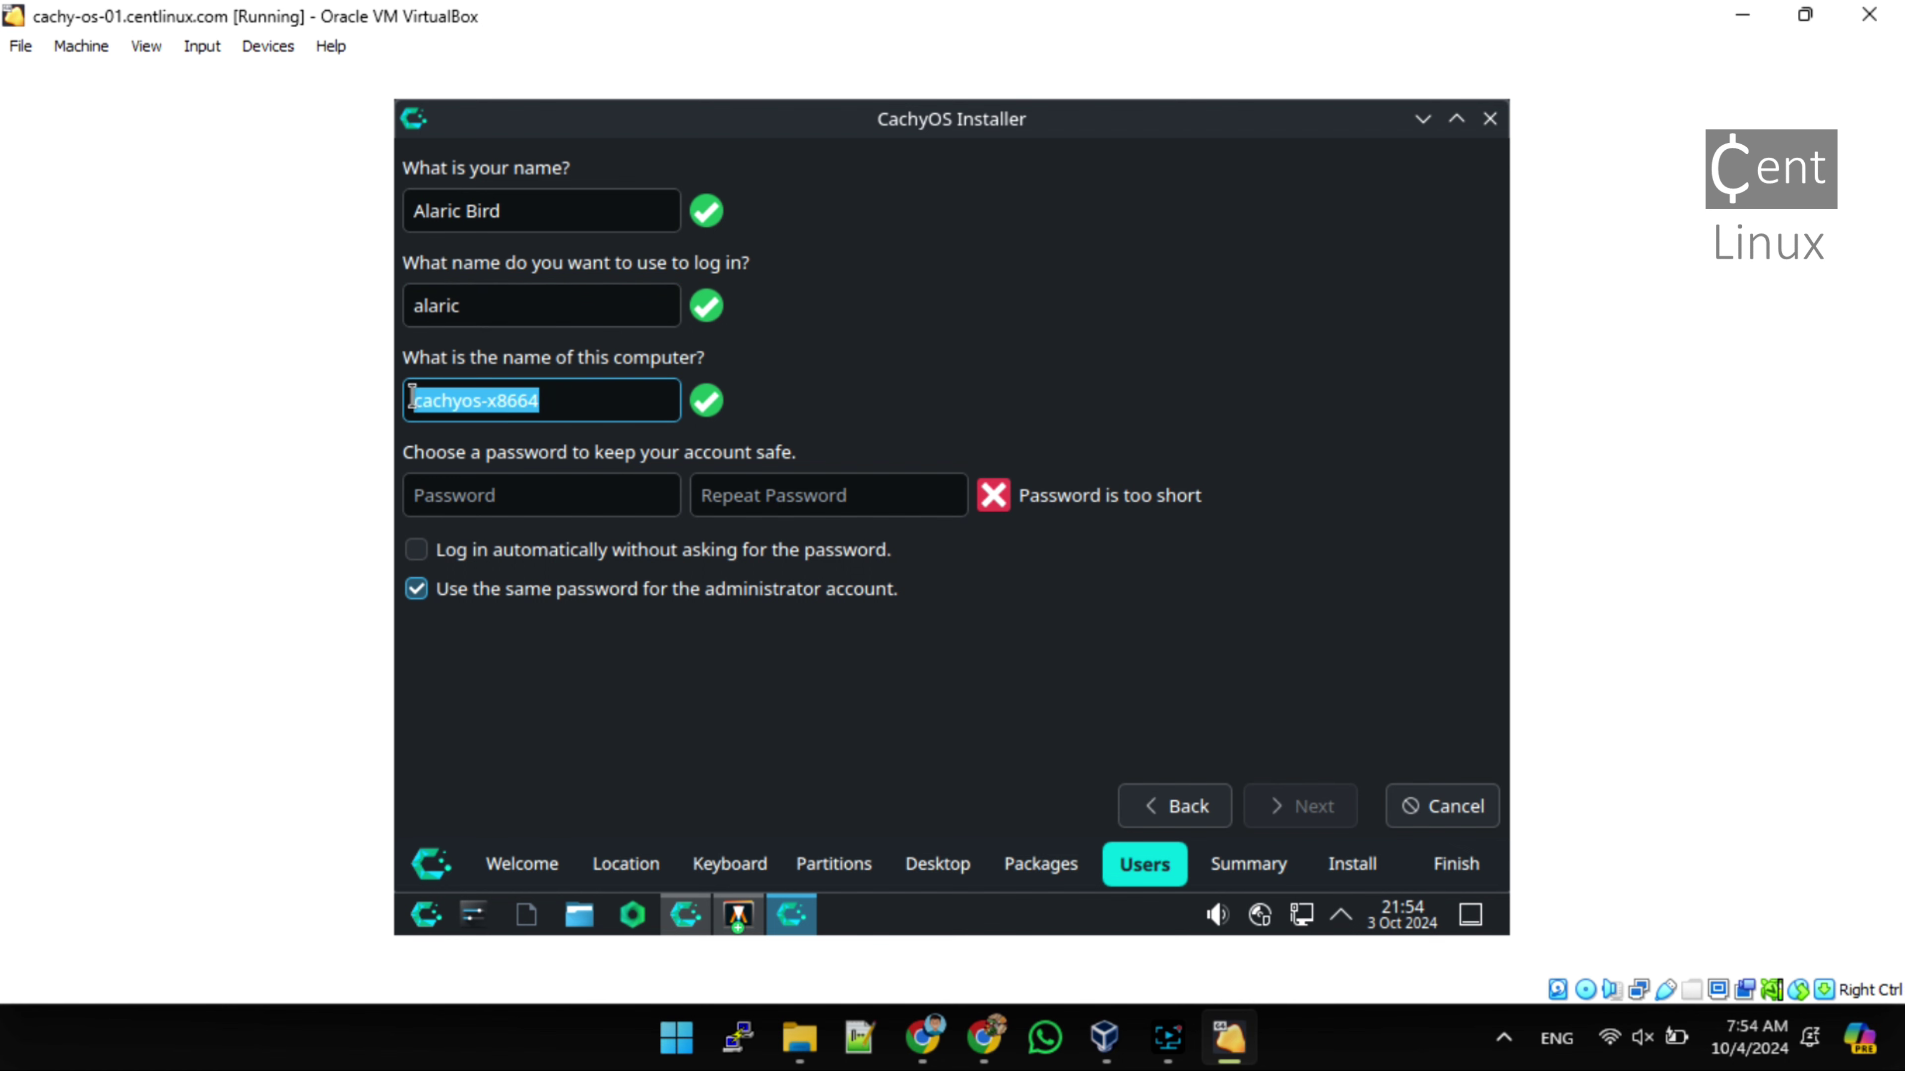
pyautogui.write('cachy')
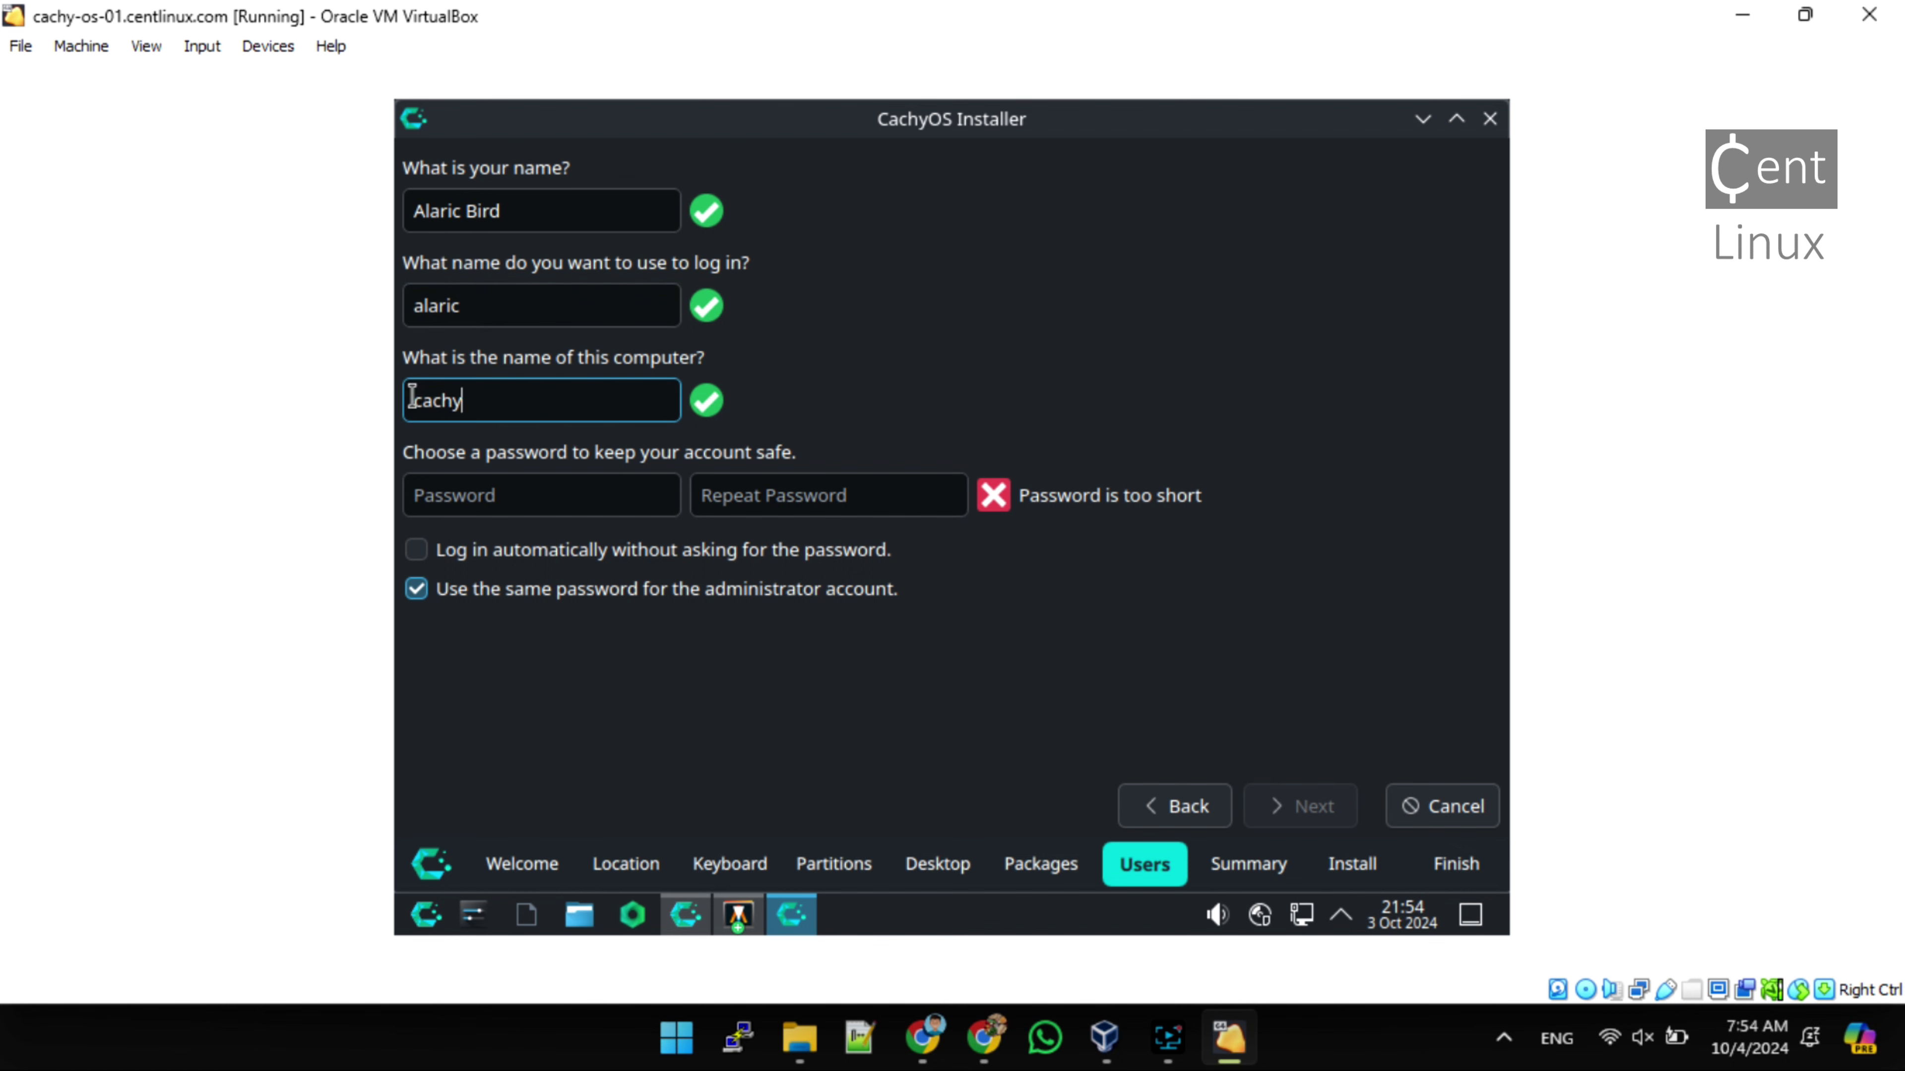
pyautogui.write('os-')
pyautogui.write('.c')
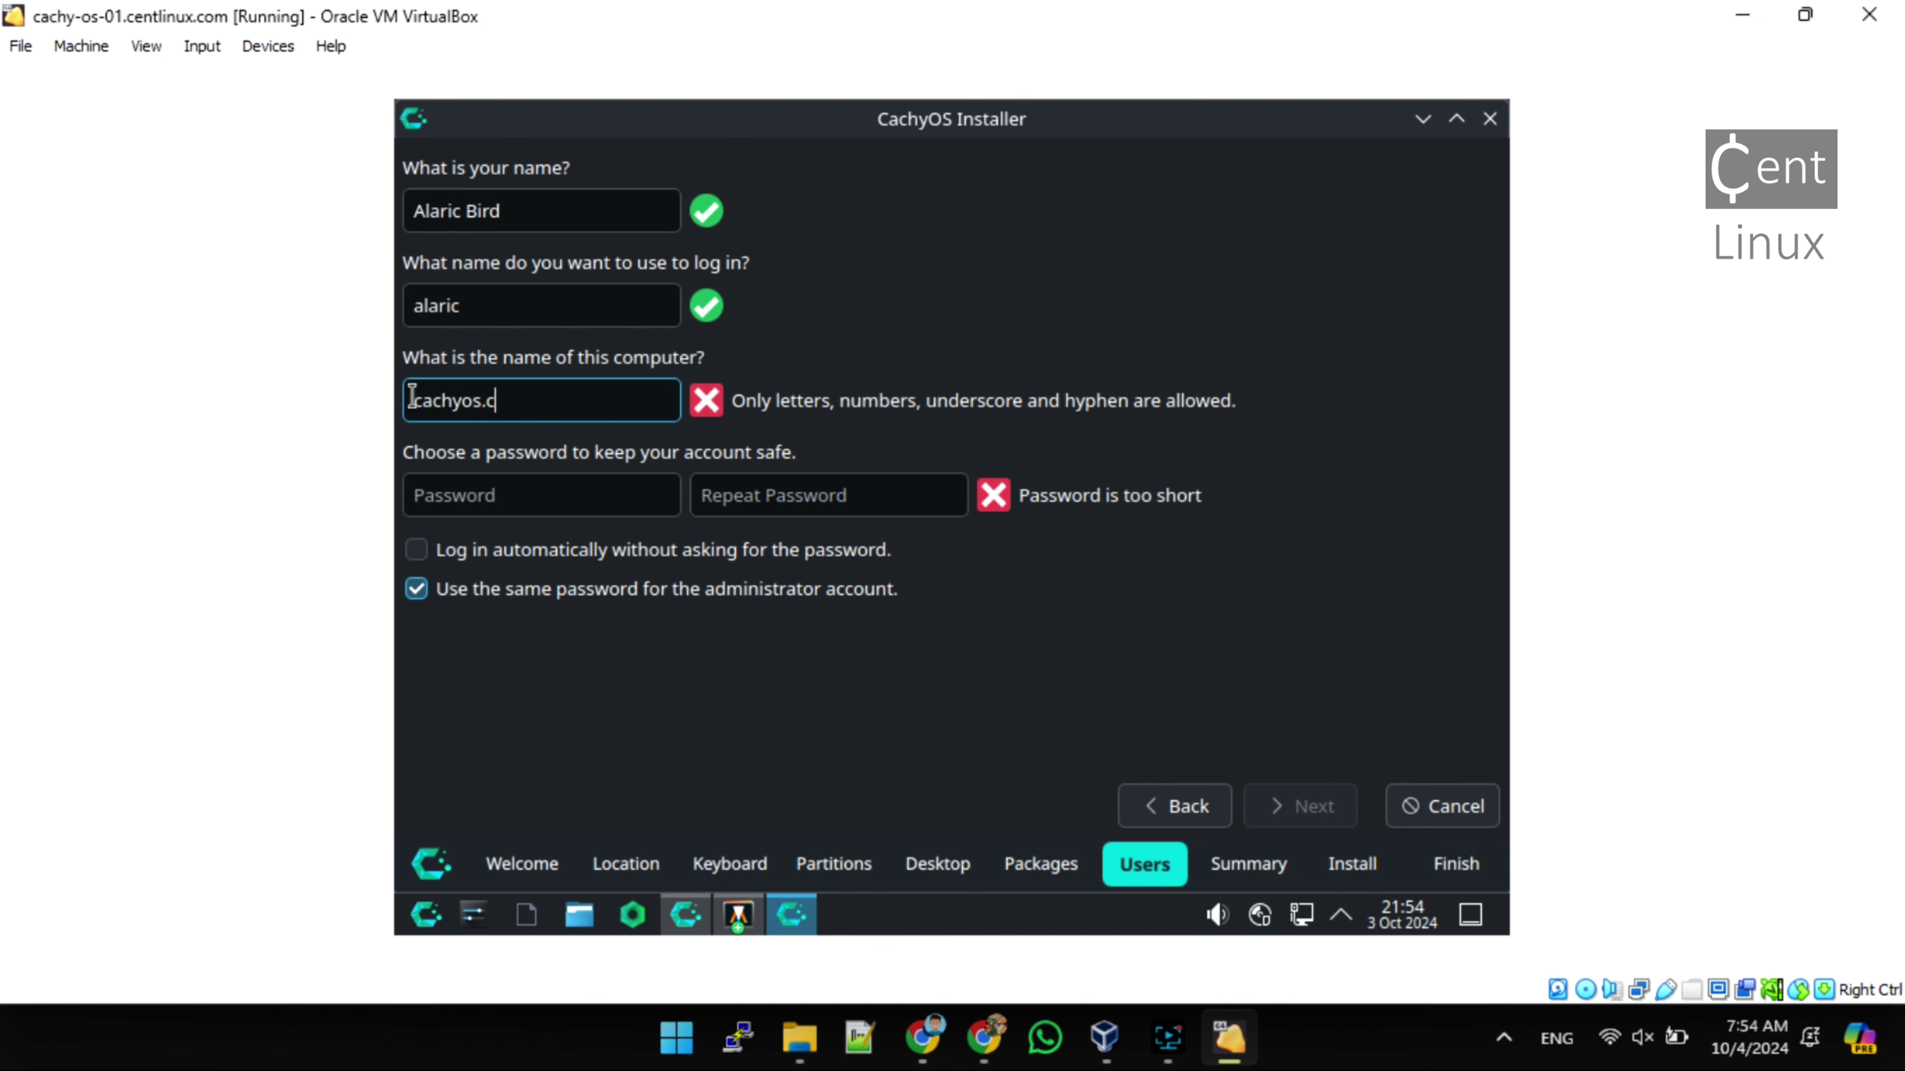
pyautogui.press('BackSpace')
pyautogui.press('BackSpace')
pyautogui.write('-01')
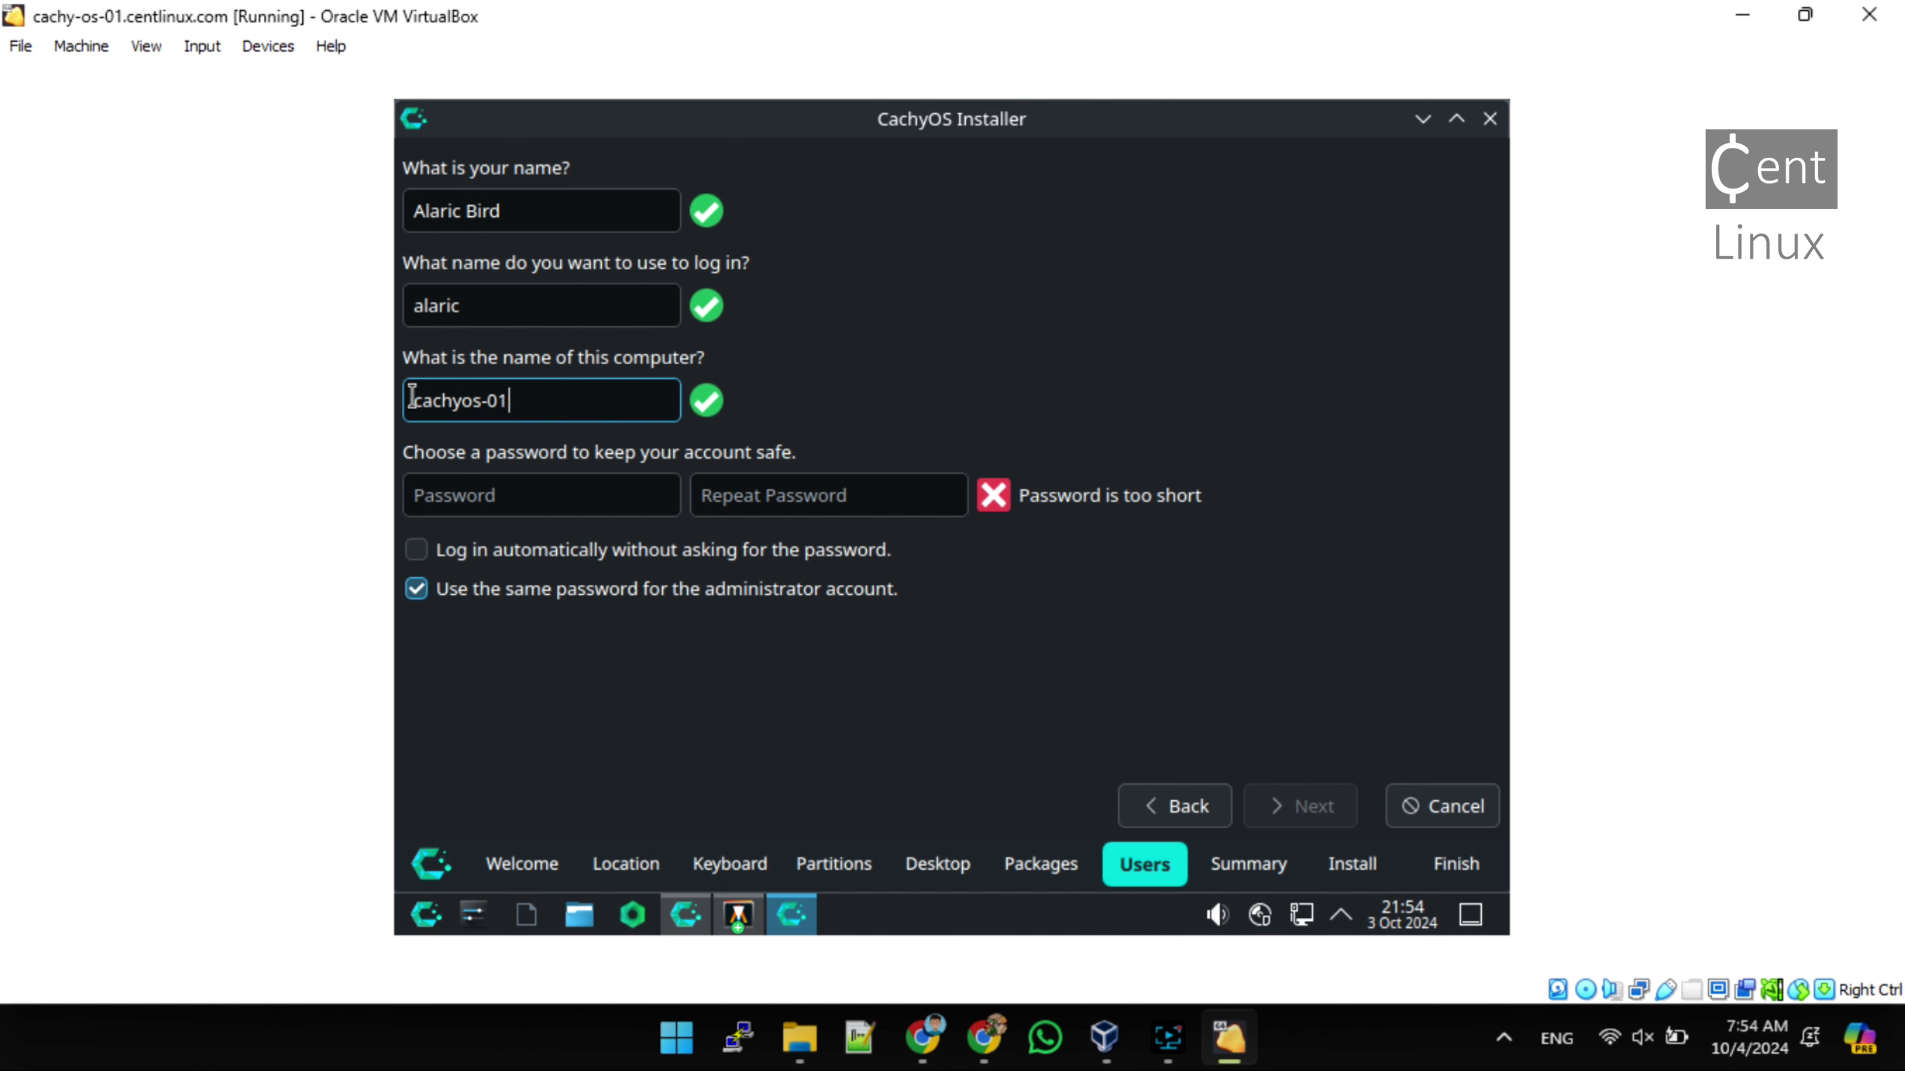
# Enter and repeat the account password, and continue to the installation summary
pyautogui.press('Tab')
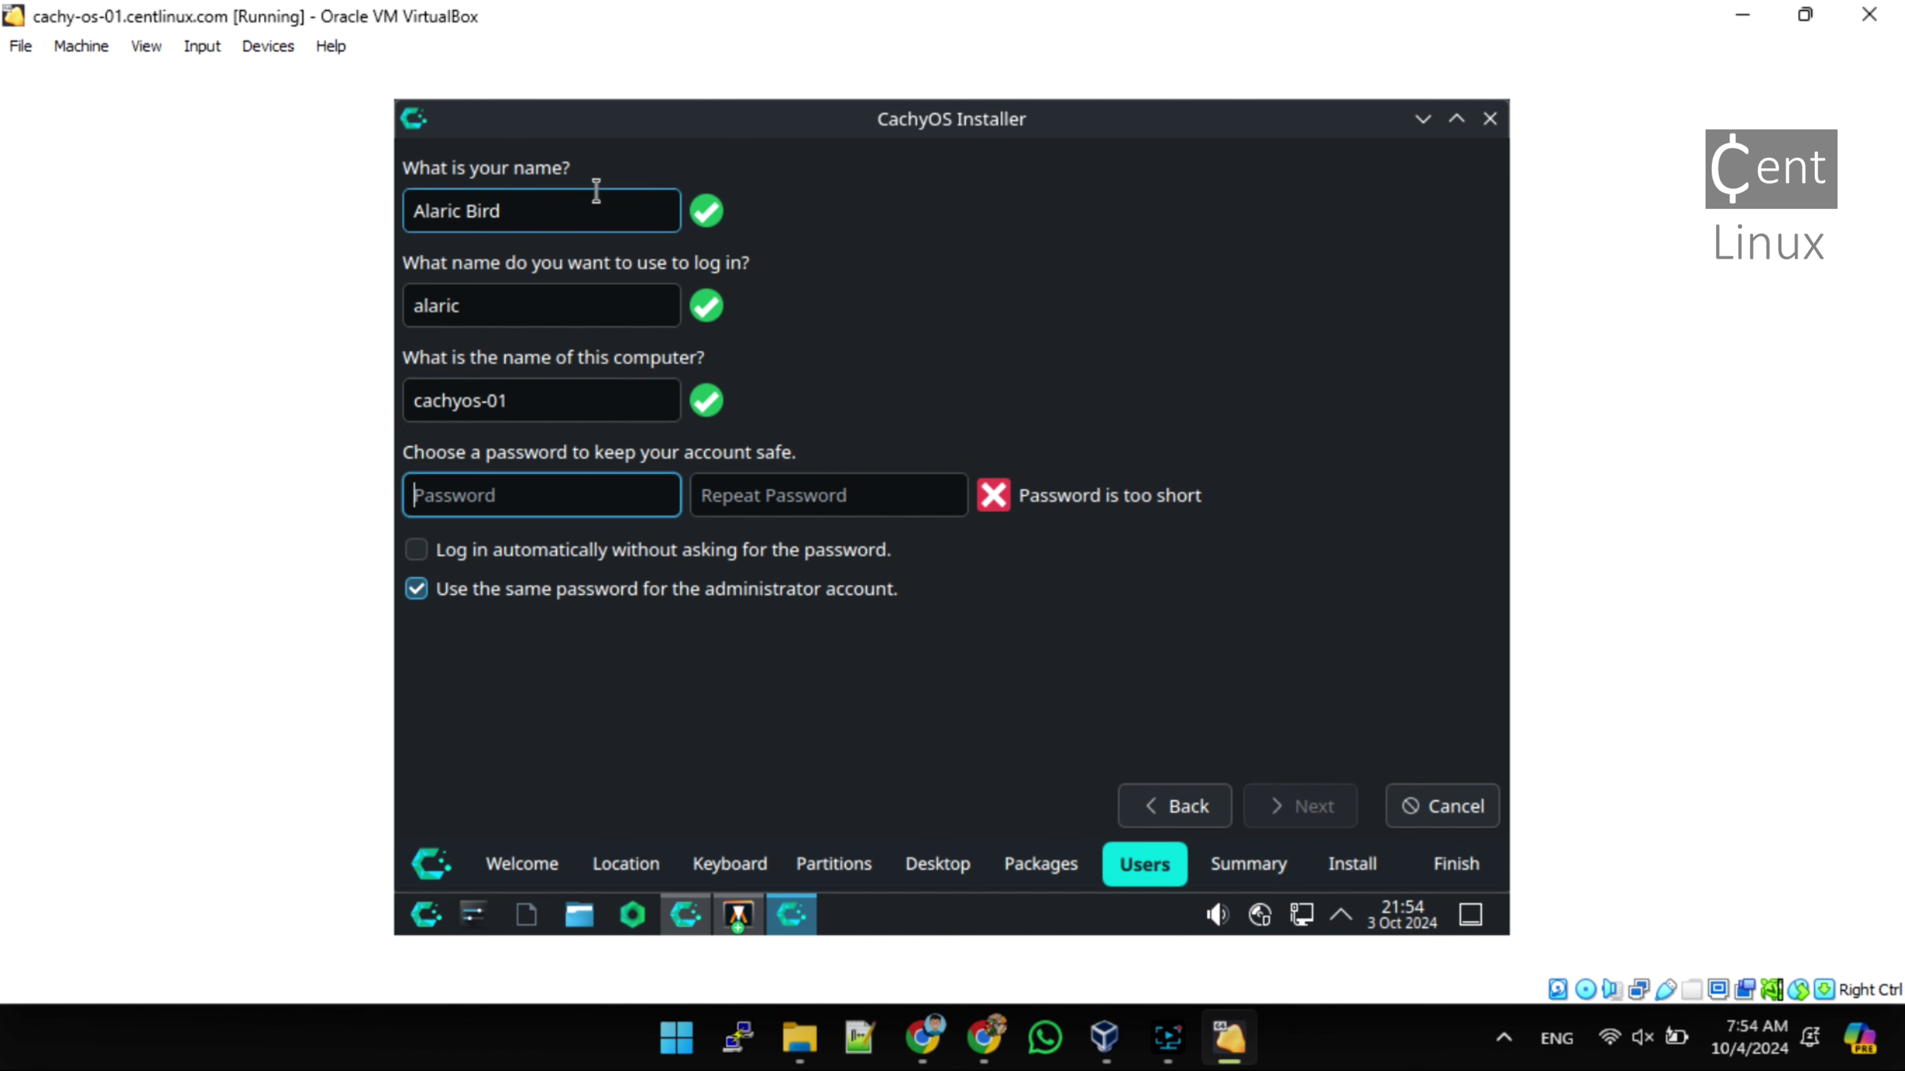
pyautogui.write('*****')
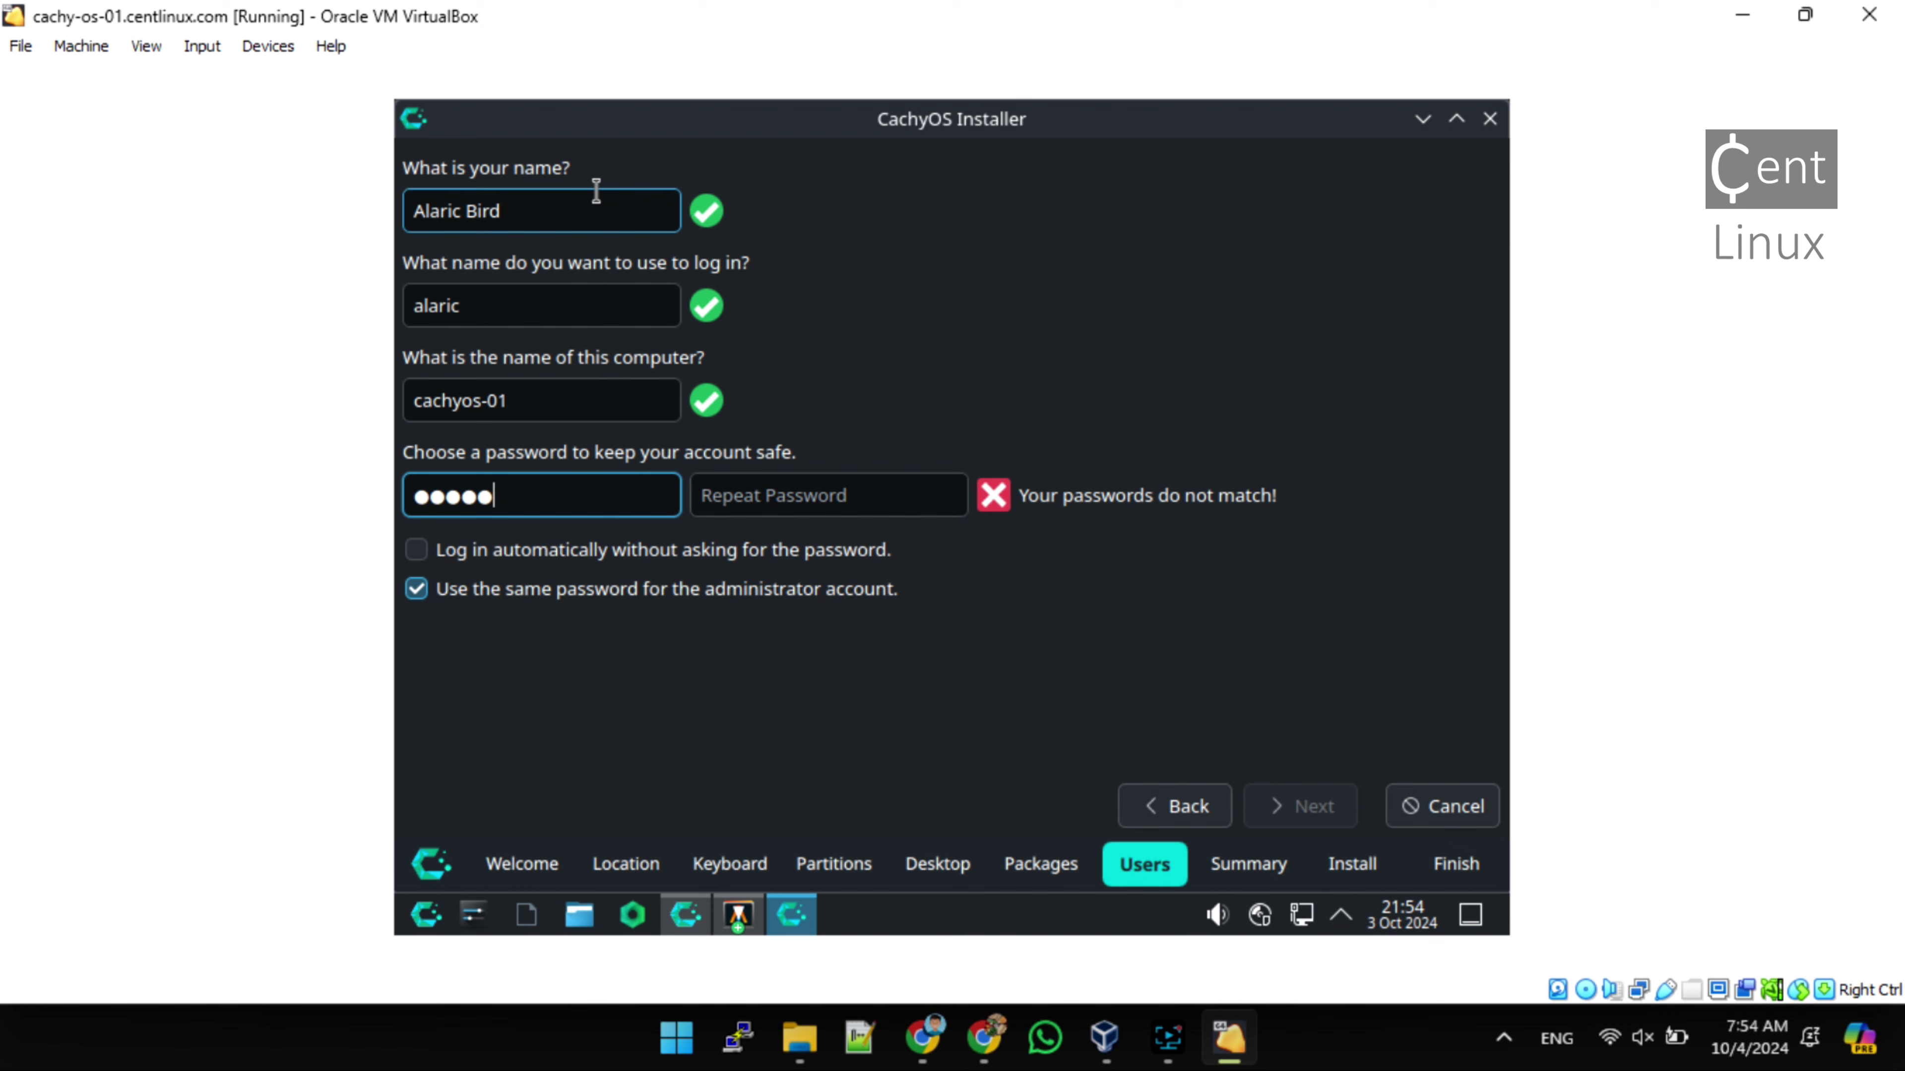
pyautogui.write('*****')
pyautogui.press('Tab')
pyautogui.write('*****')
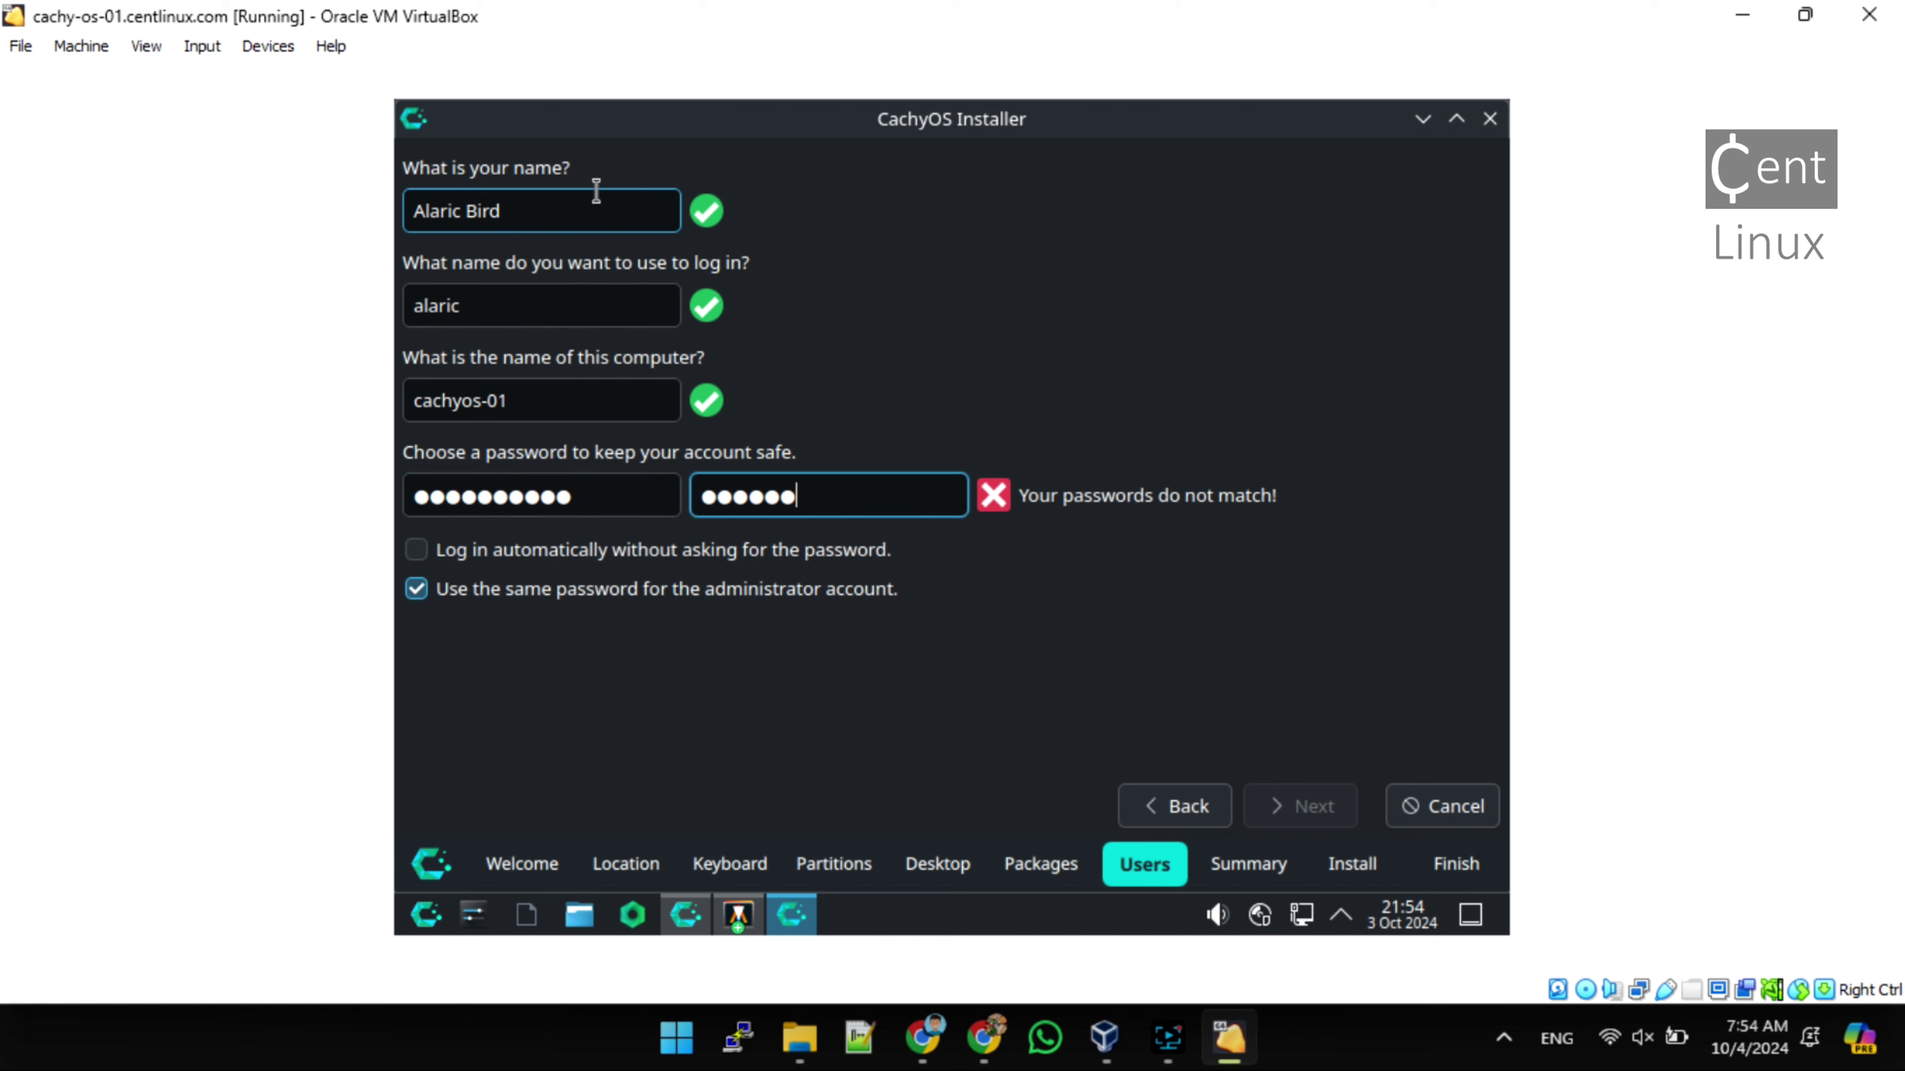
pyautogui.write('*****')
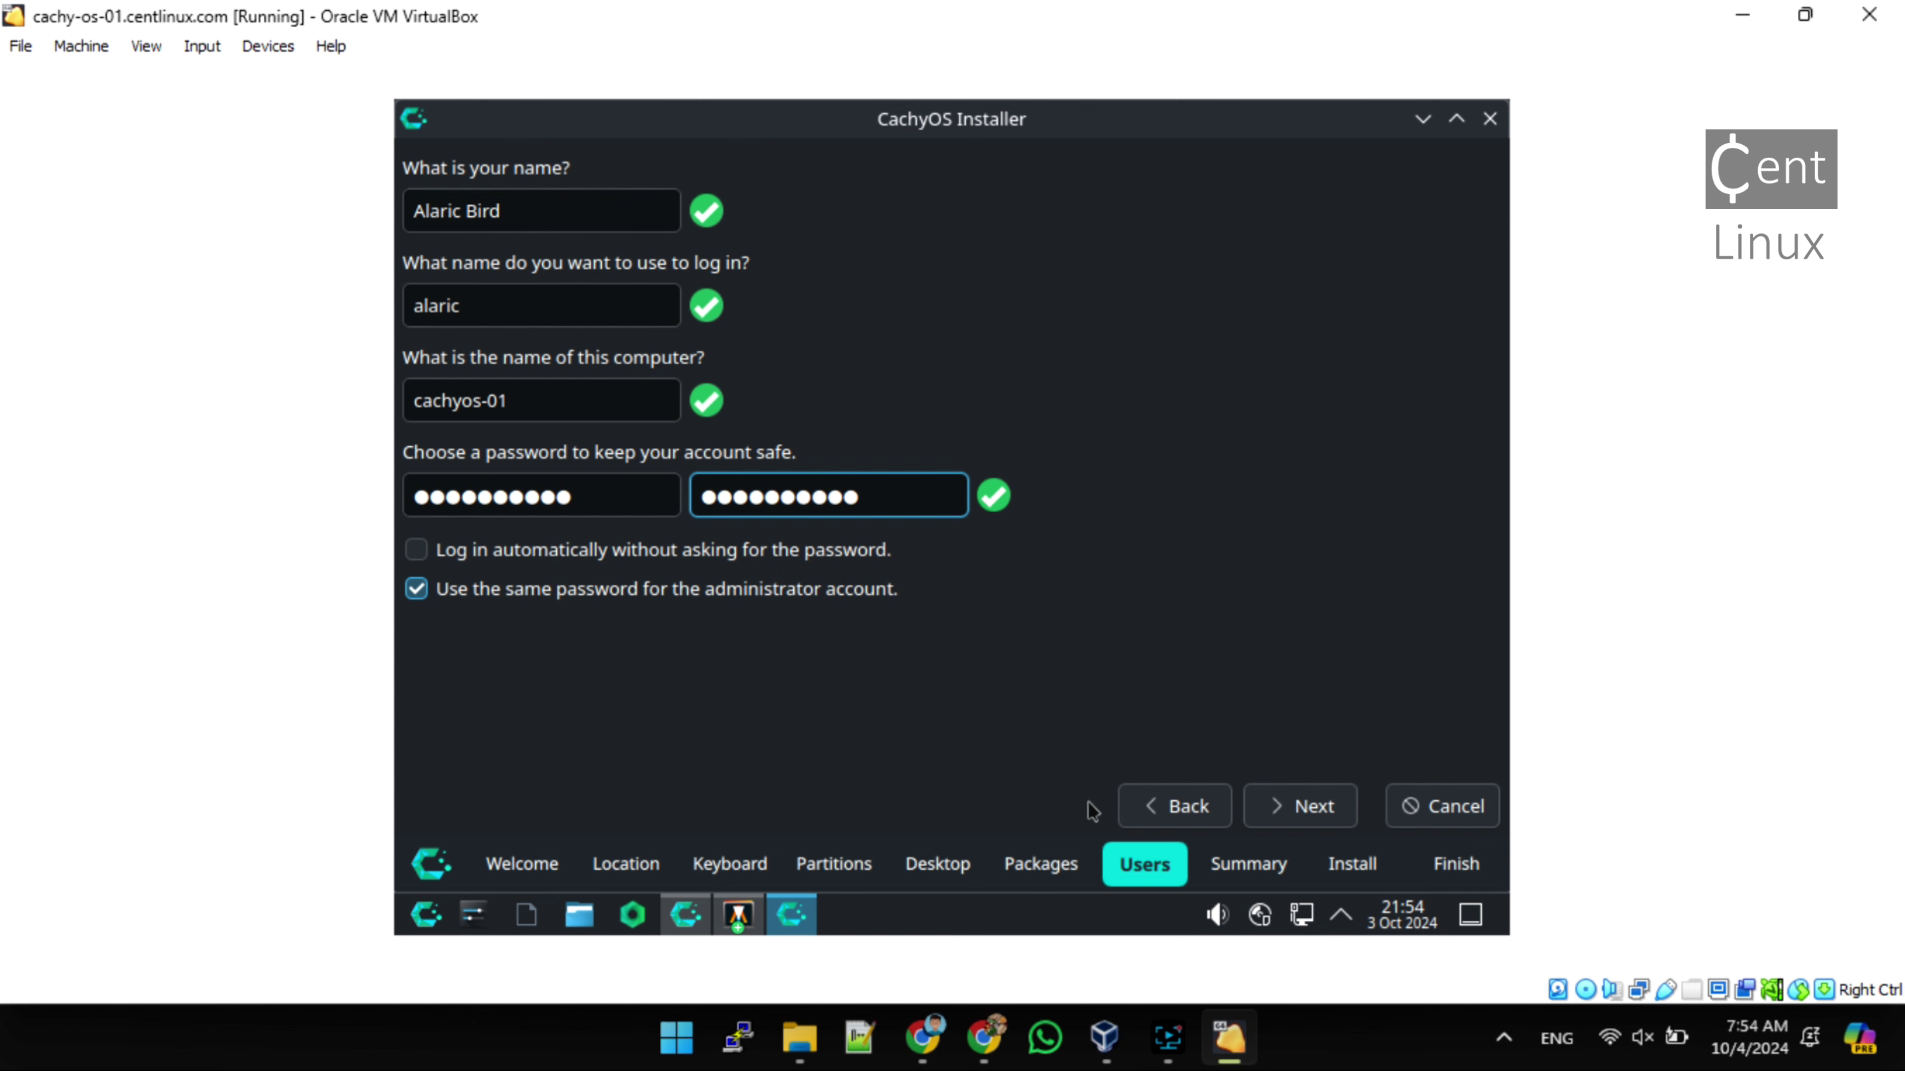
pyautogui.click(1320, 811)
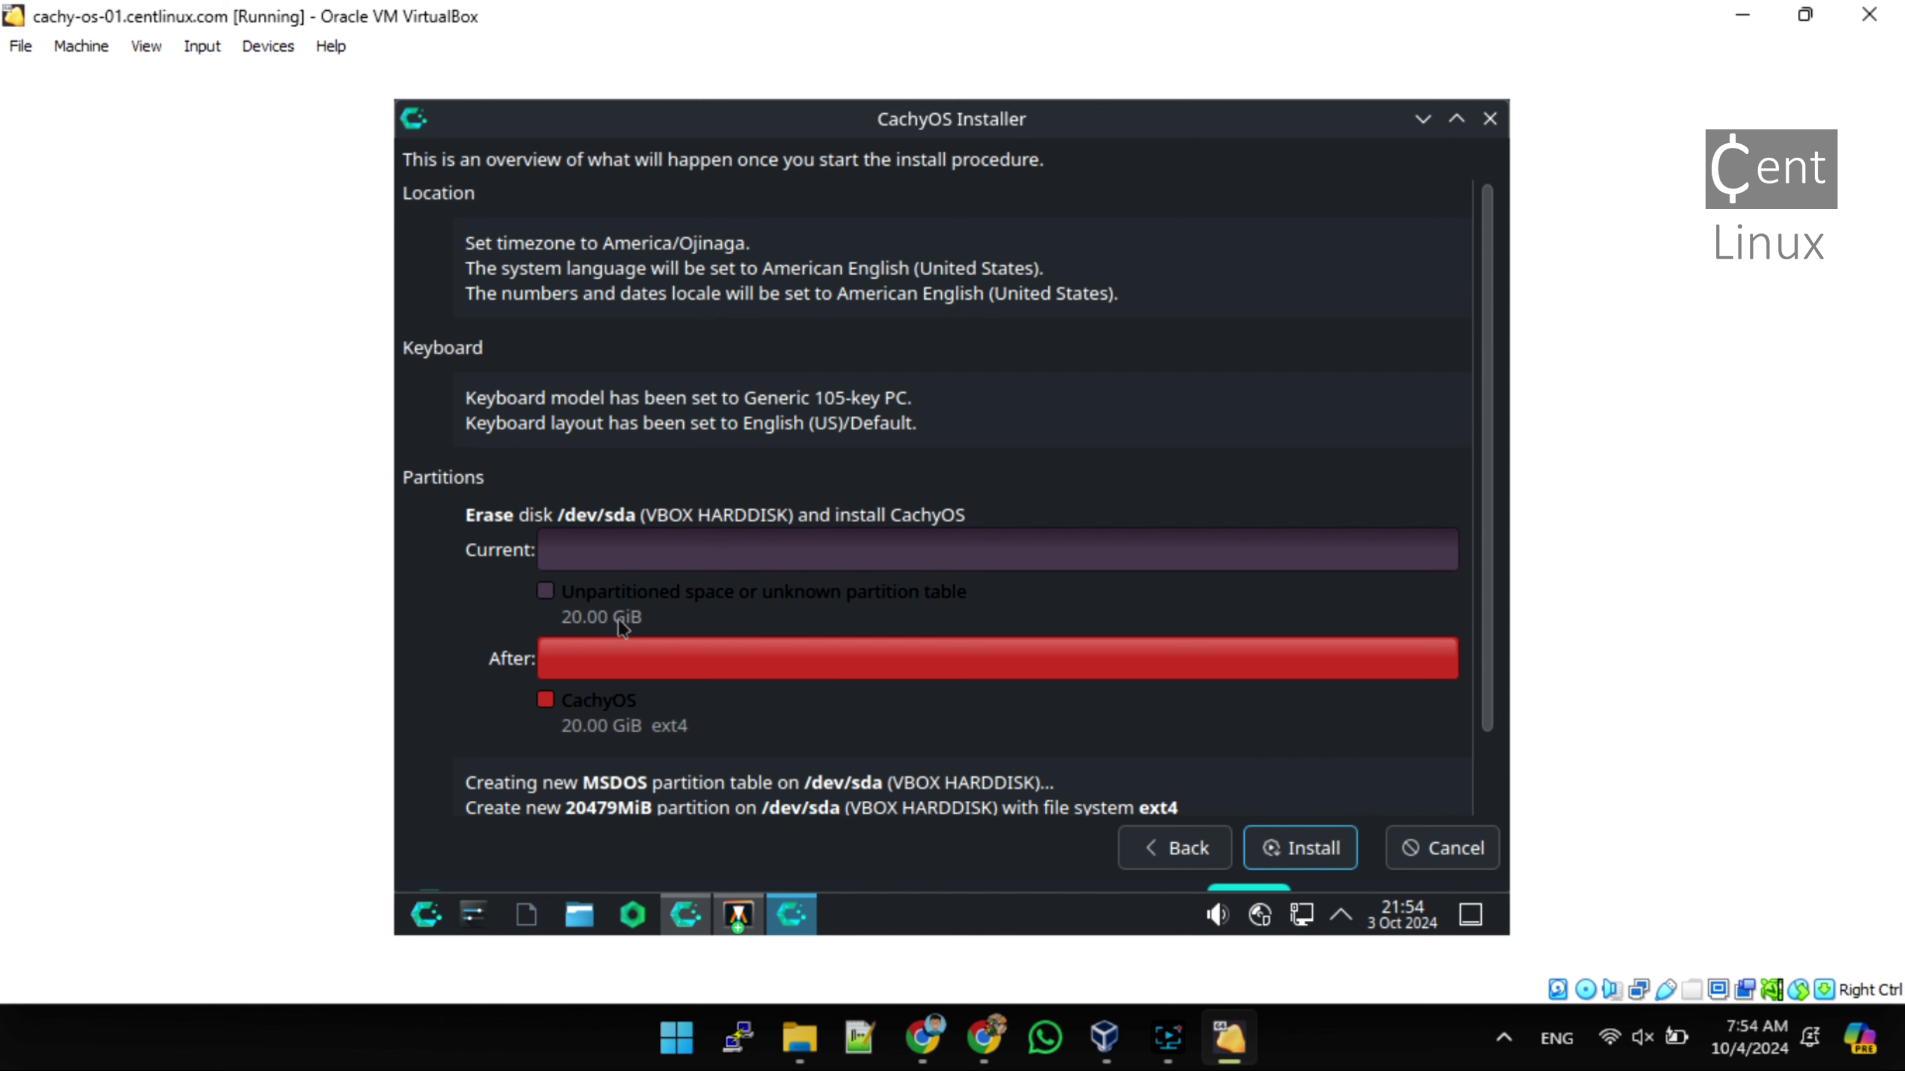
# Start the CachyOS installation from the summary, confirm the changes to the disk and let it run
pyautogui.click(1313, 865)
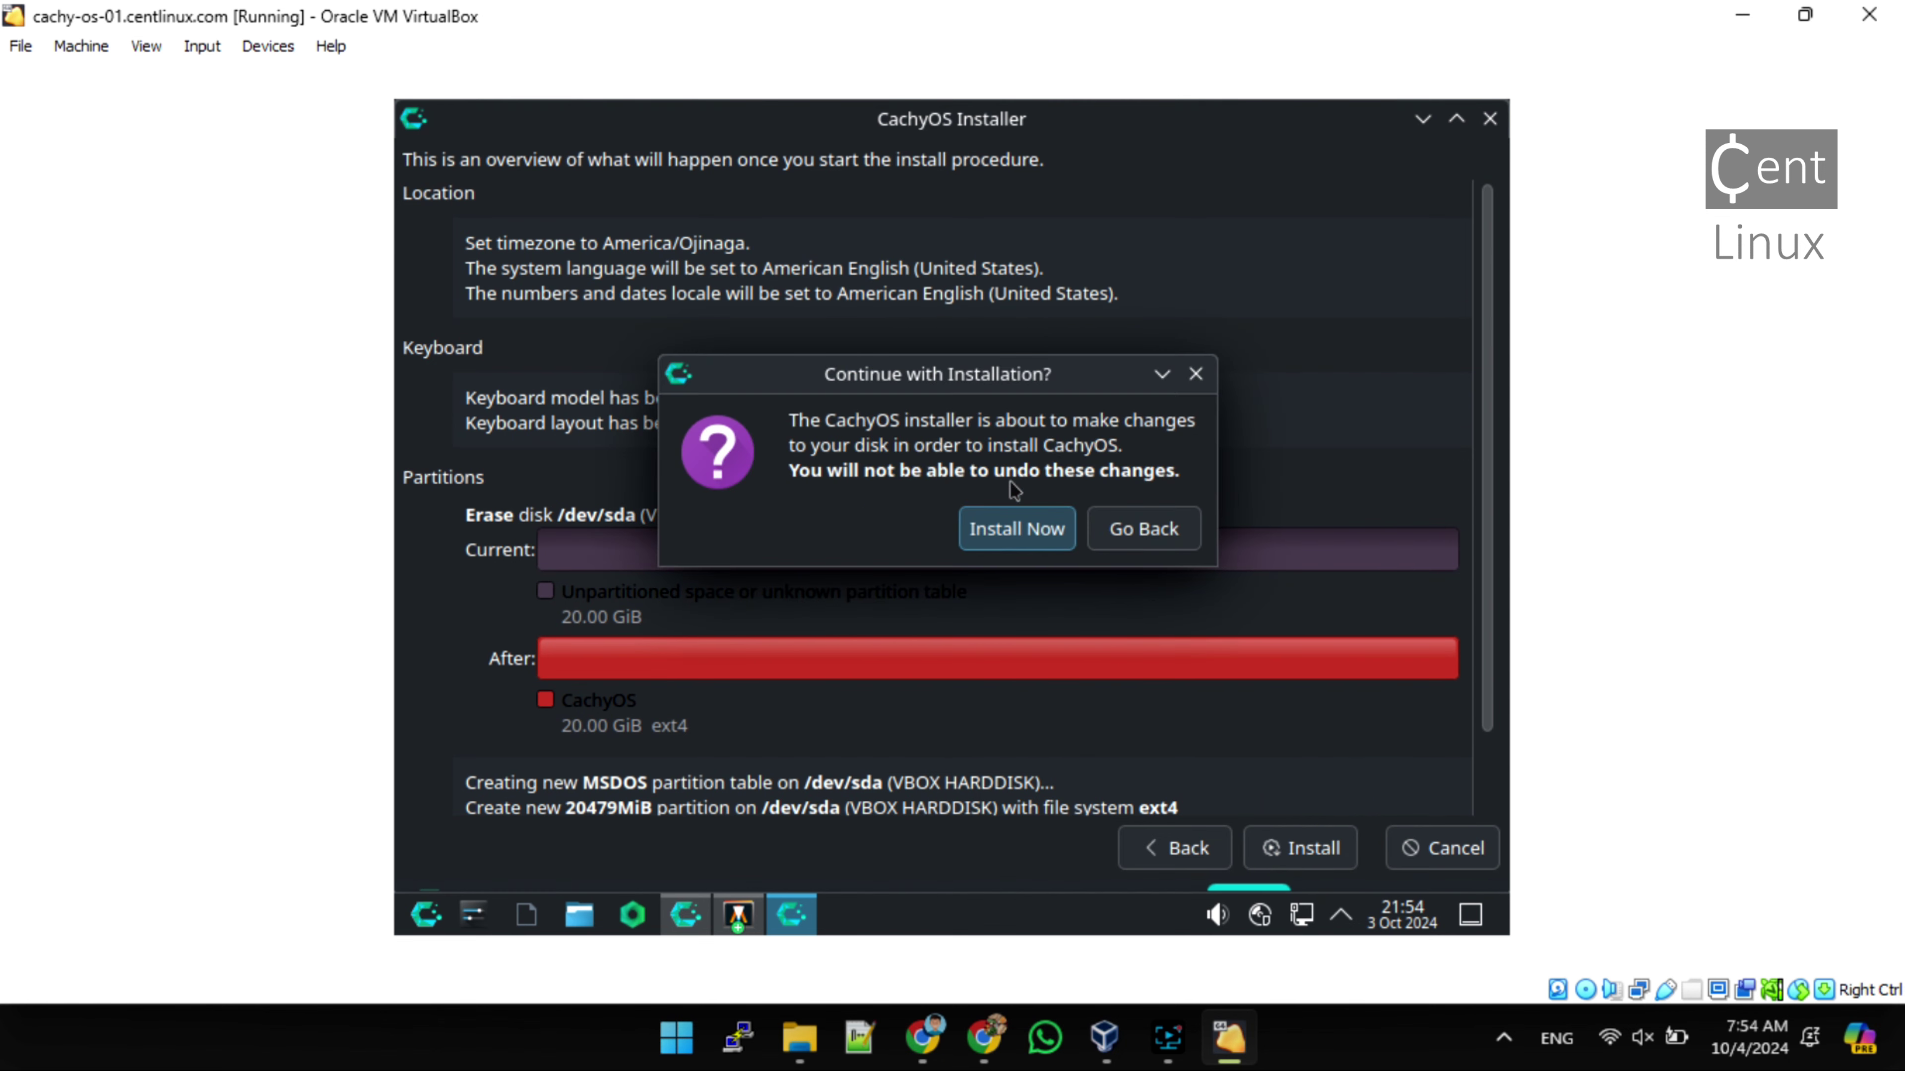
pyautogui.click(1019, 534)
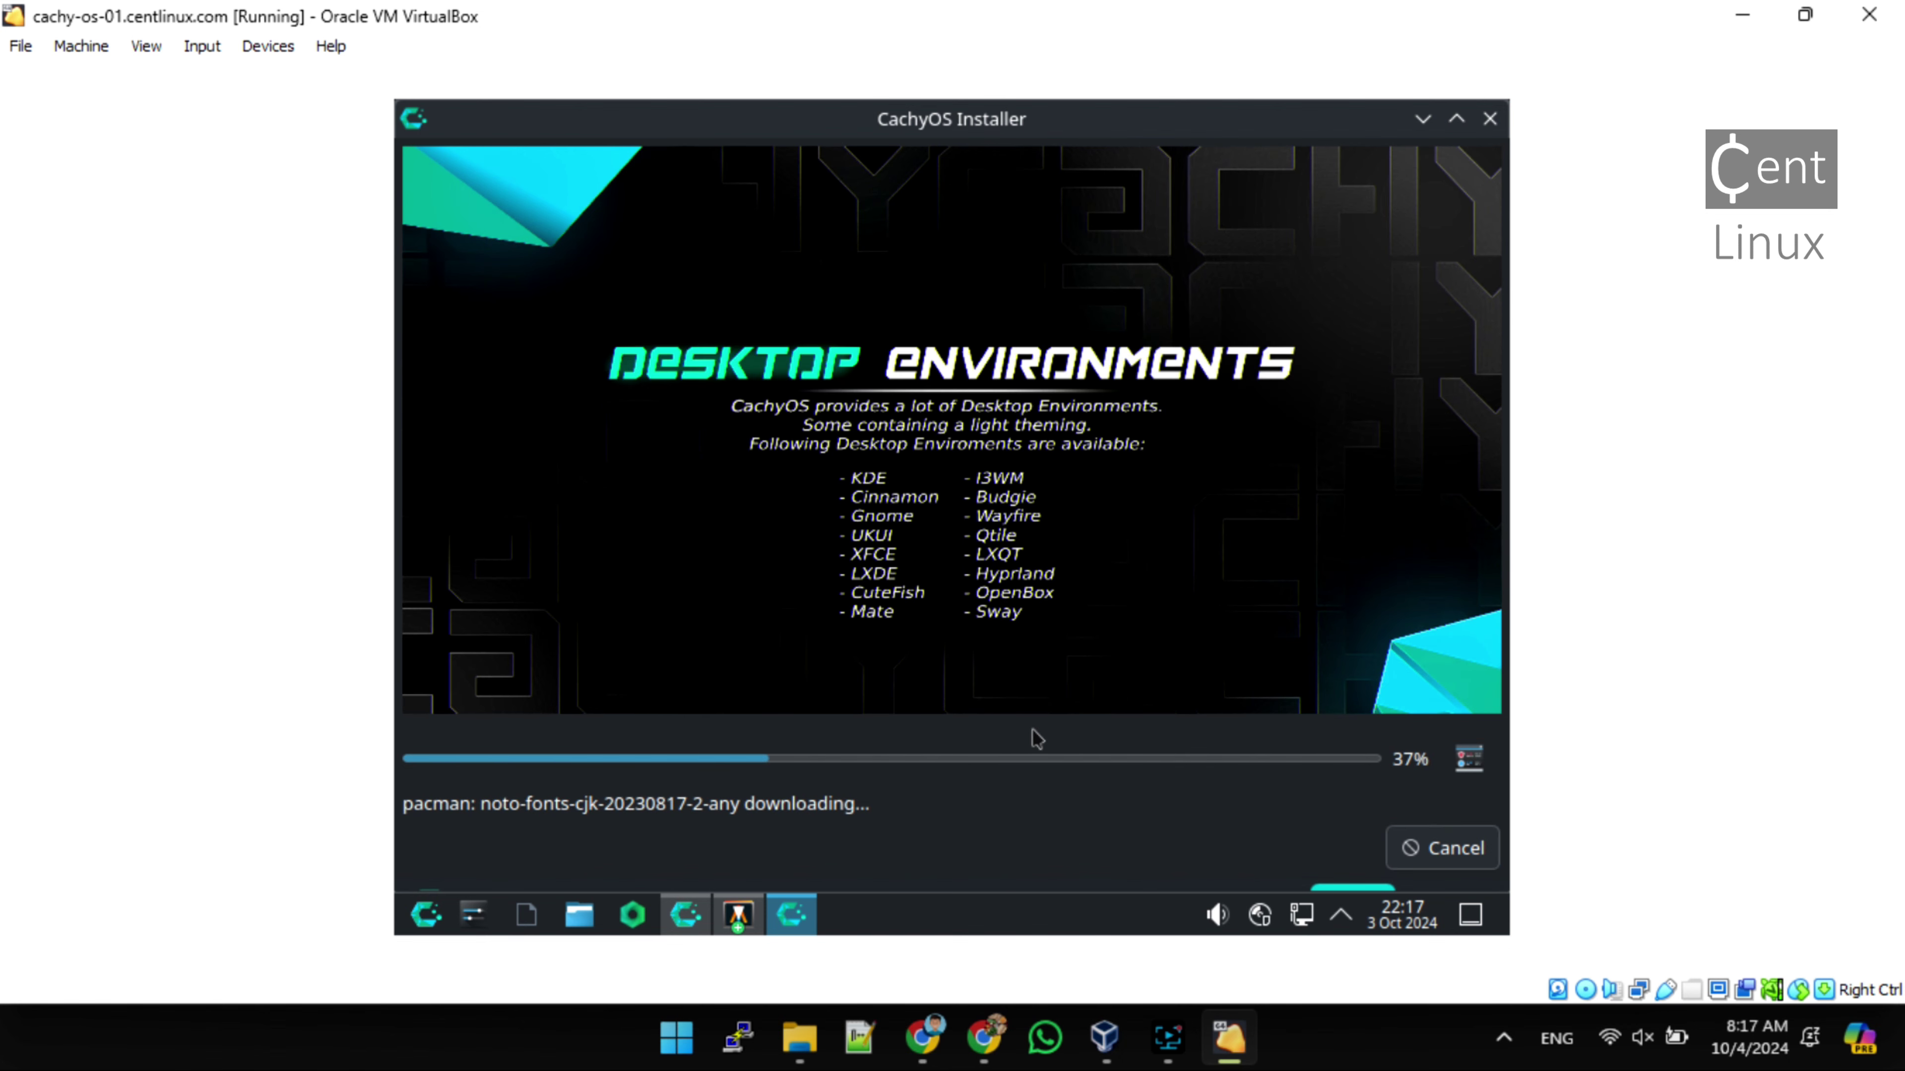
pyautogui.click(1017, 708)
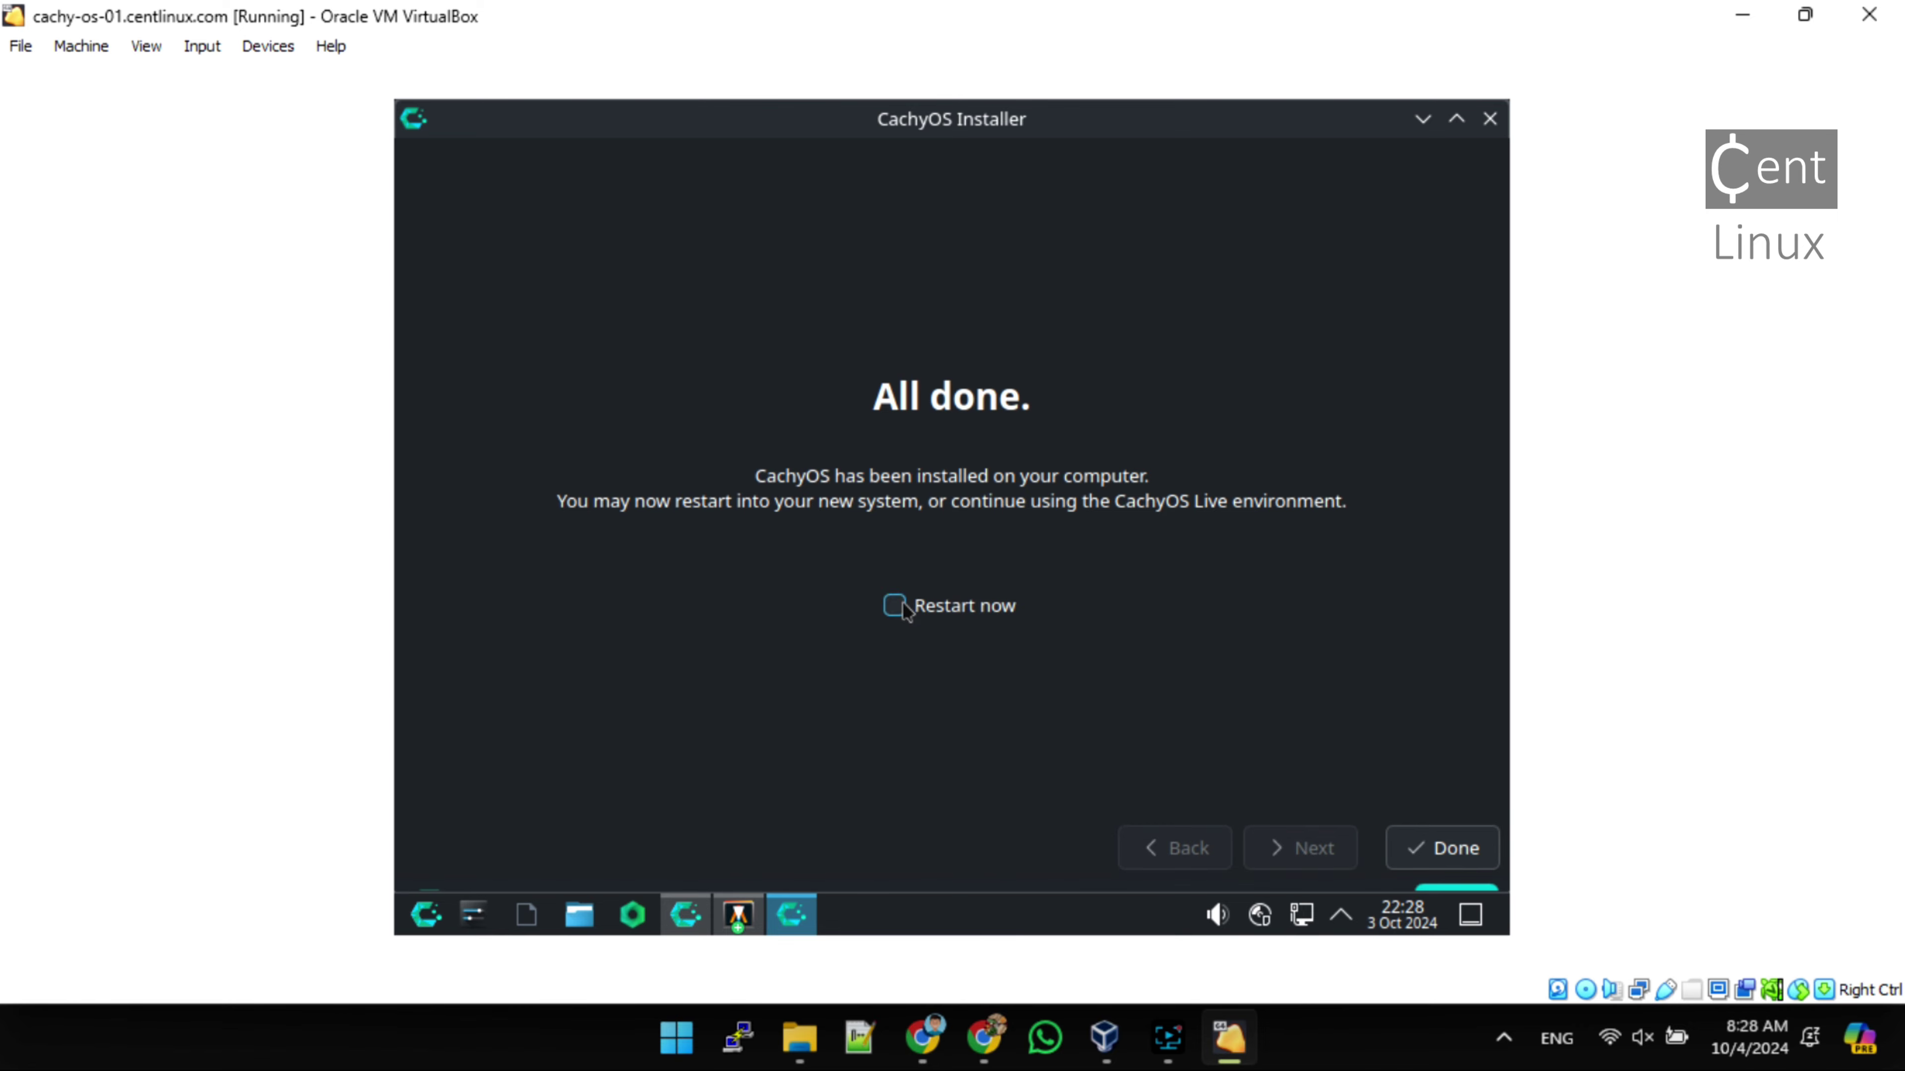
# Finish the installer with the option to restart the system now
pyautogui.click(894, 604)
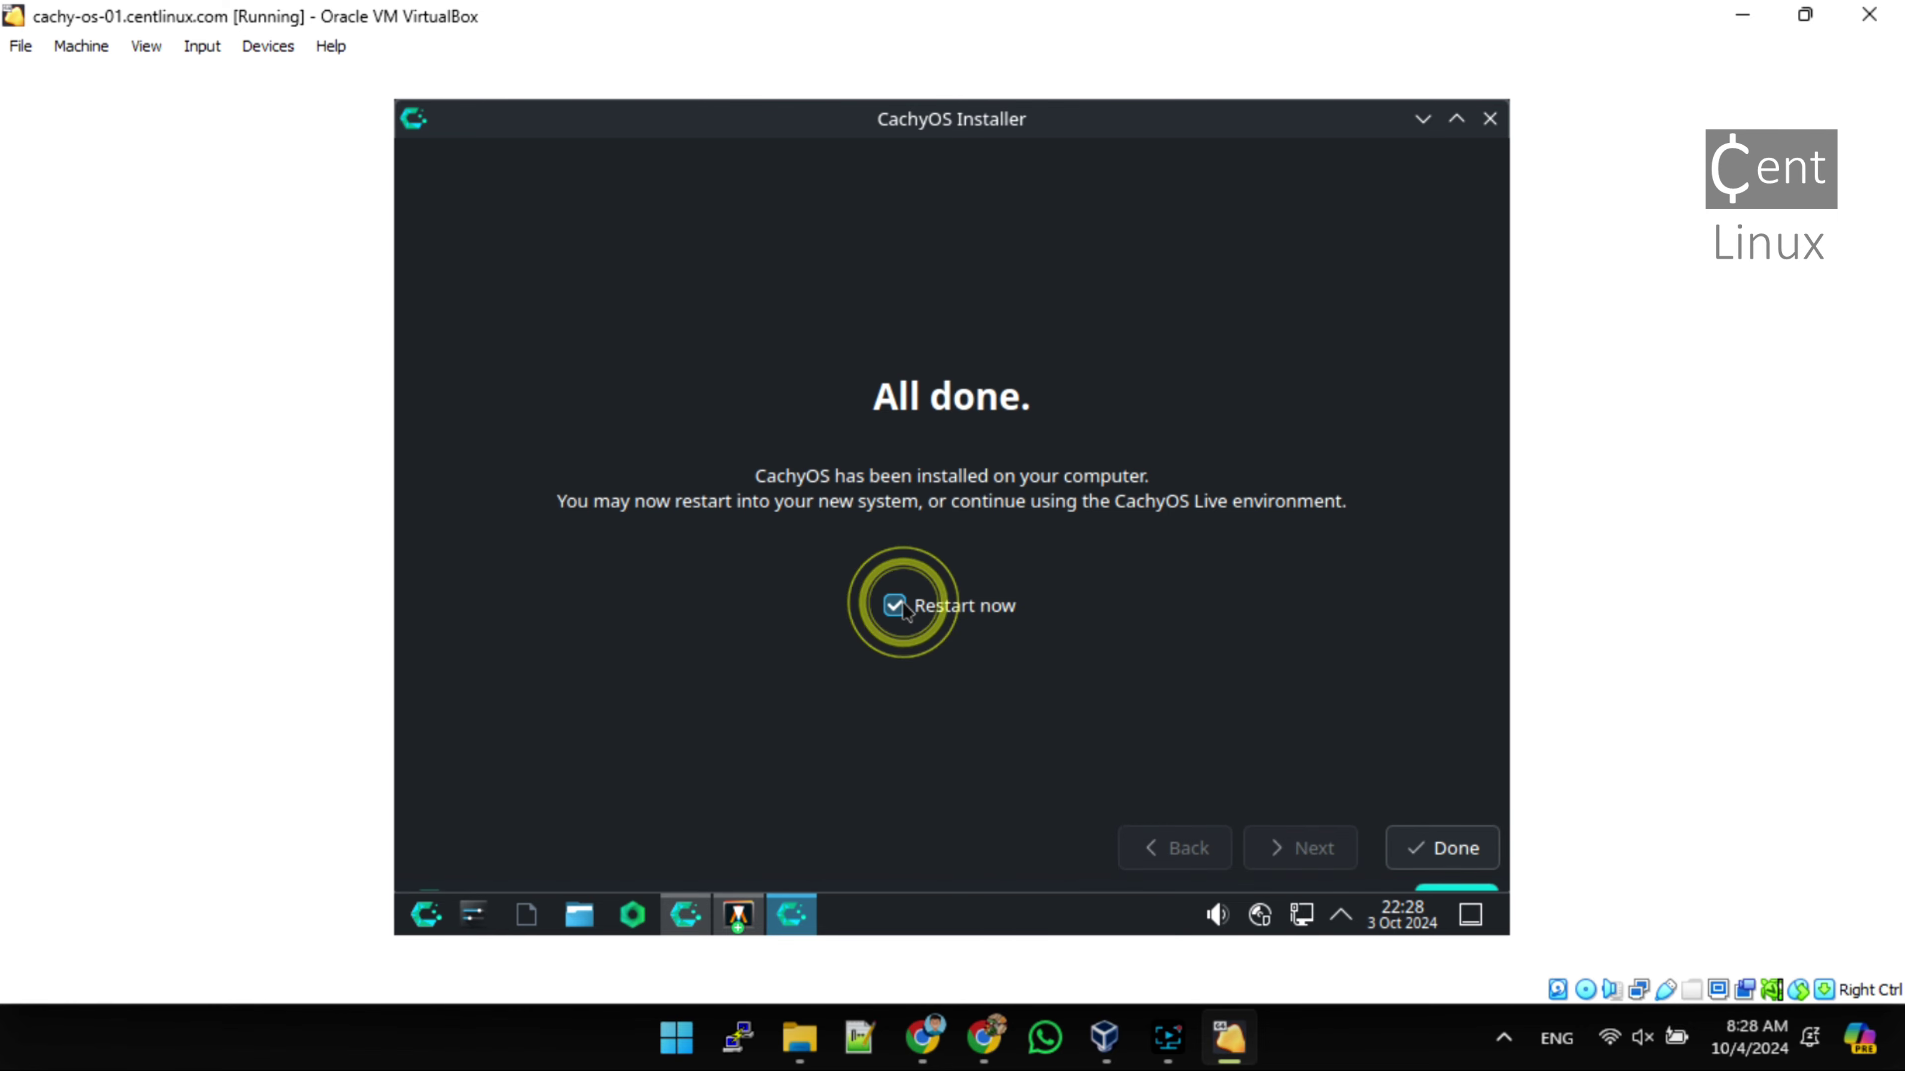
pyautogui.click(1434, 851)
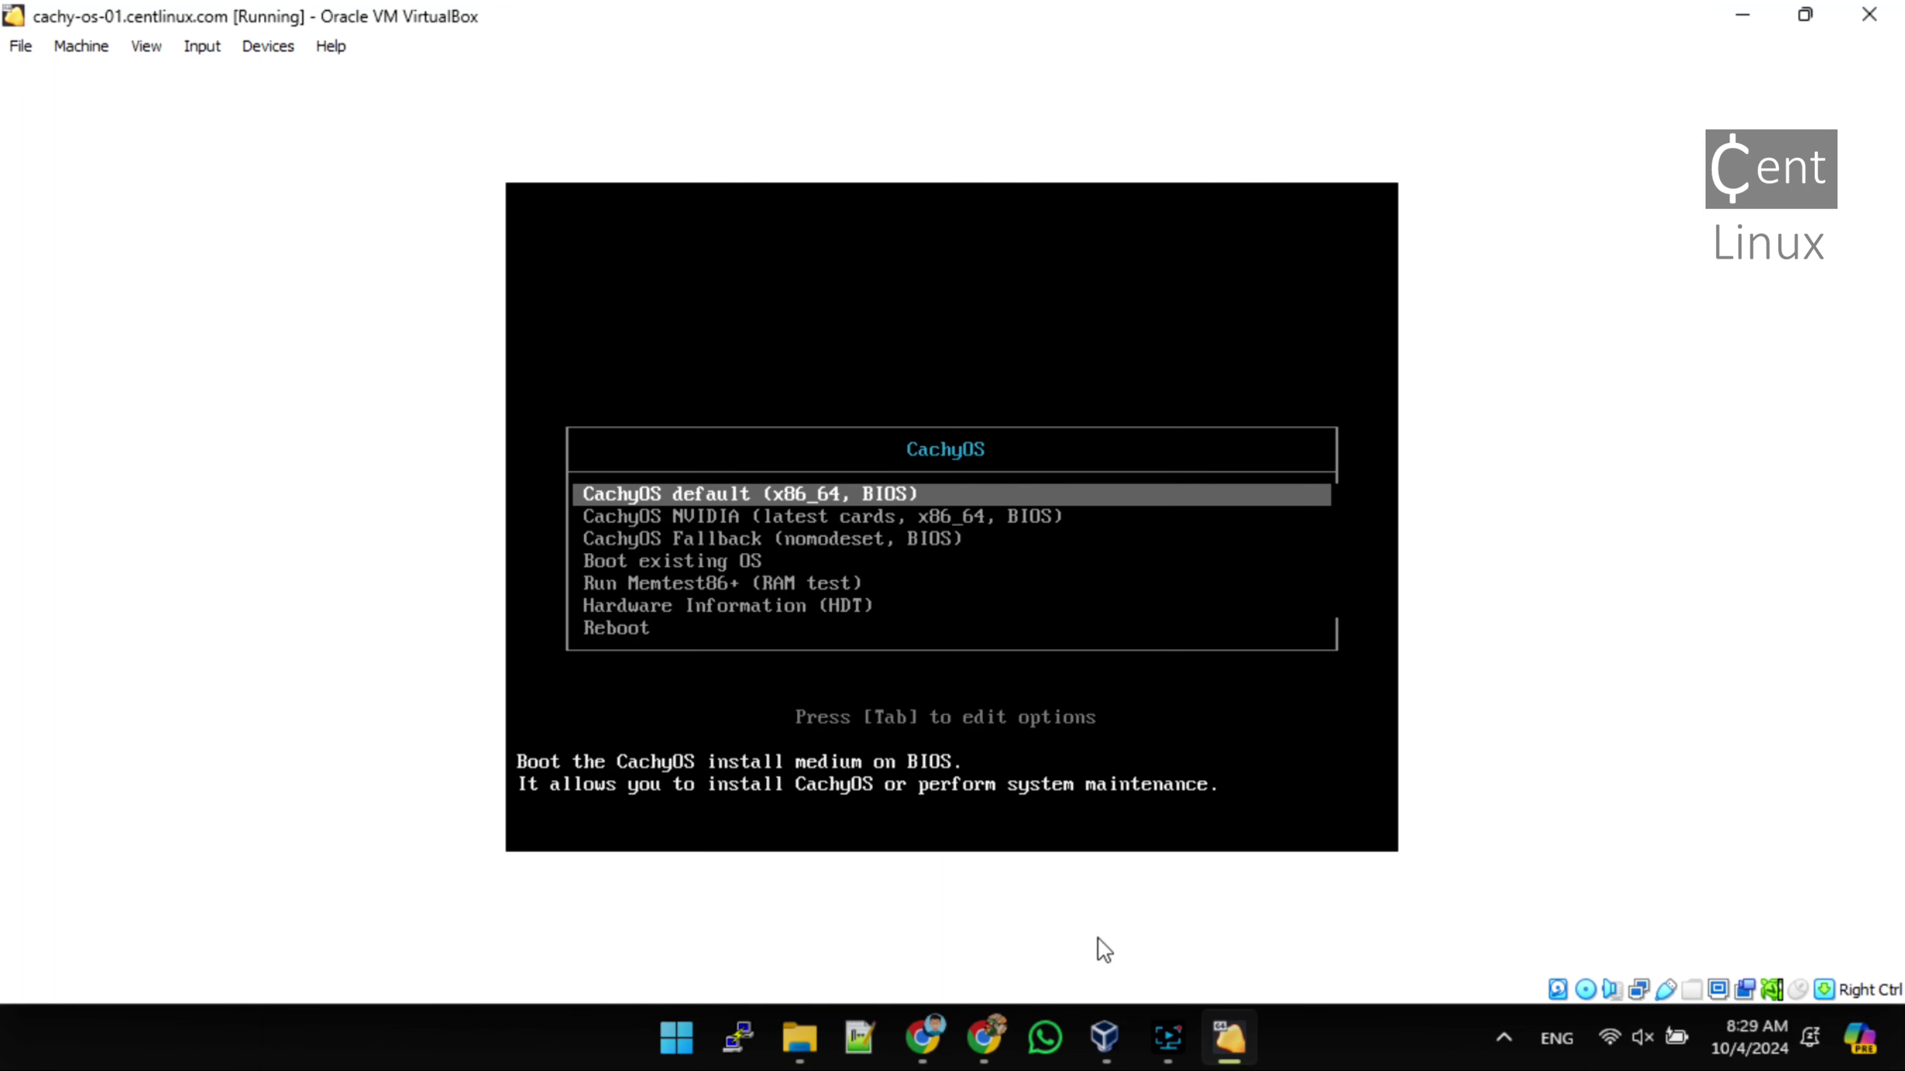
# Switch to the VirtualBox Manager and power off the running cachy-os-01.centlinux.com virtual machine
pyautogui.click(1105, 1038)
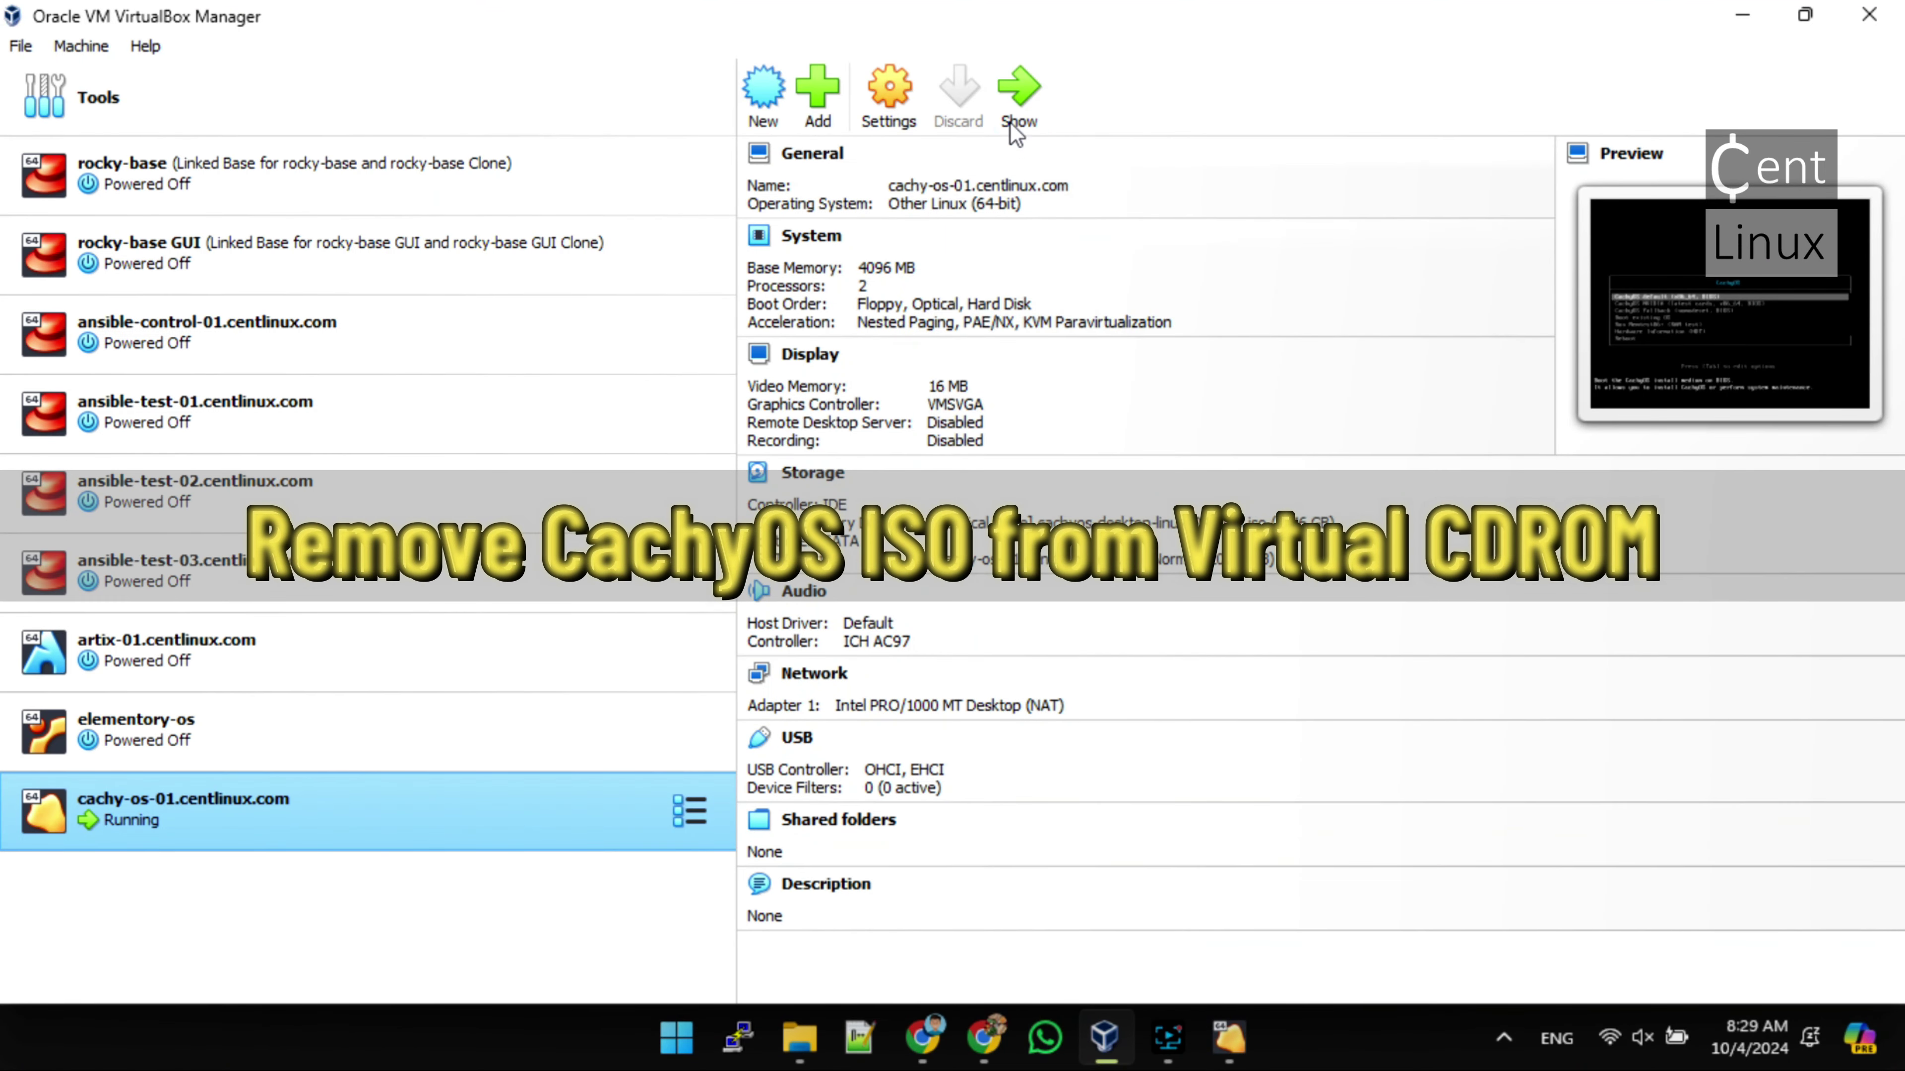
pyautogui.rightClick(134, 813)
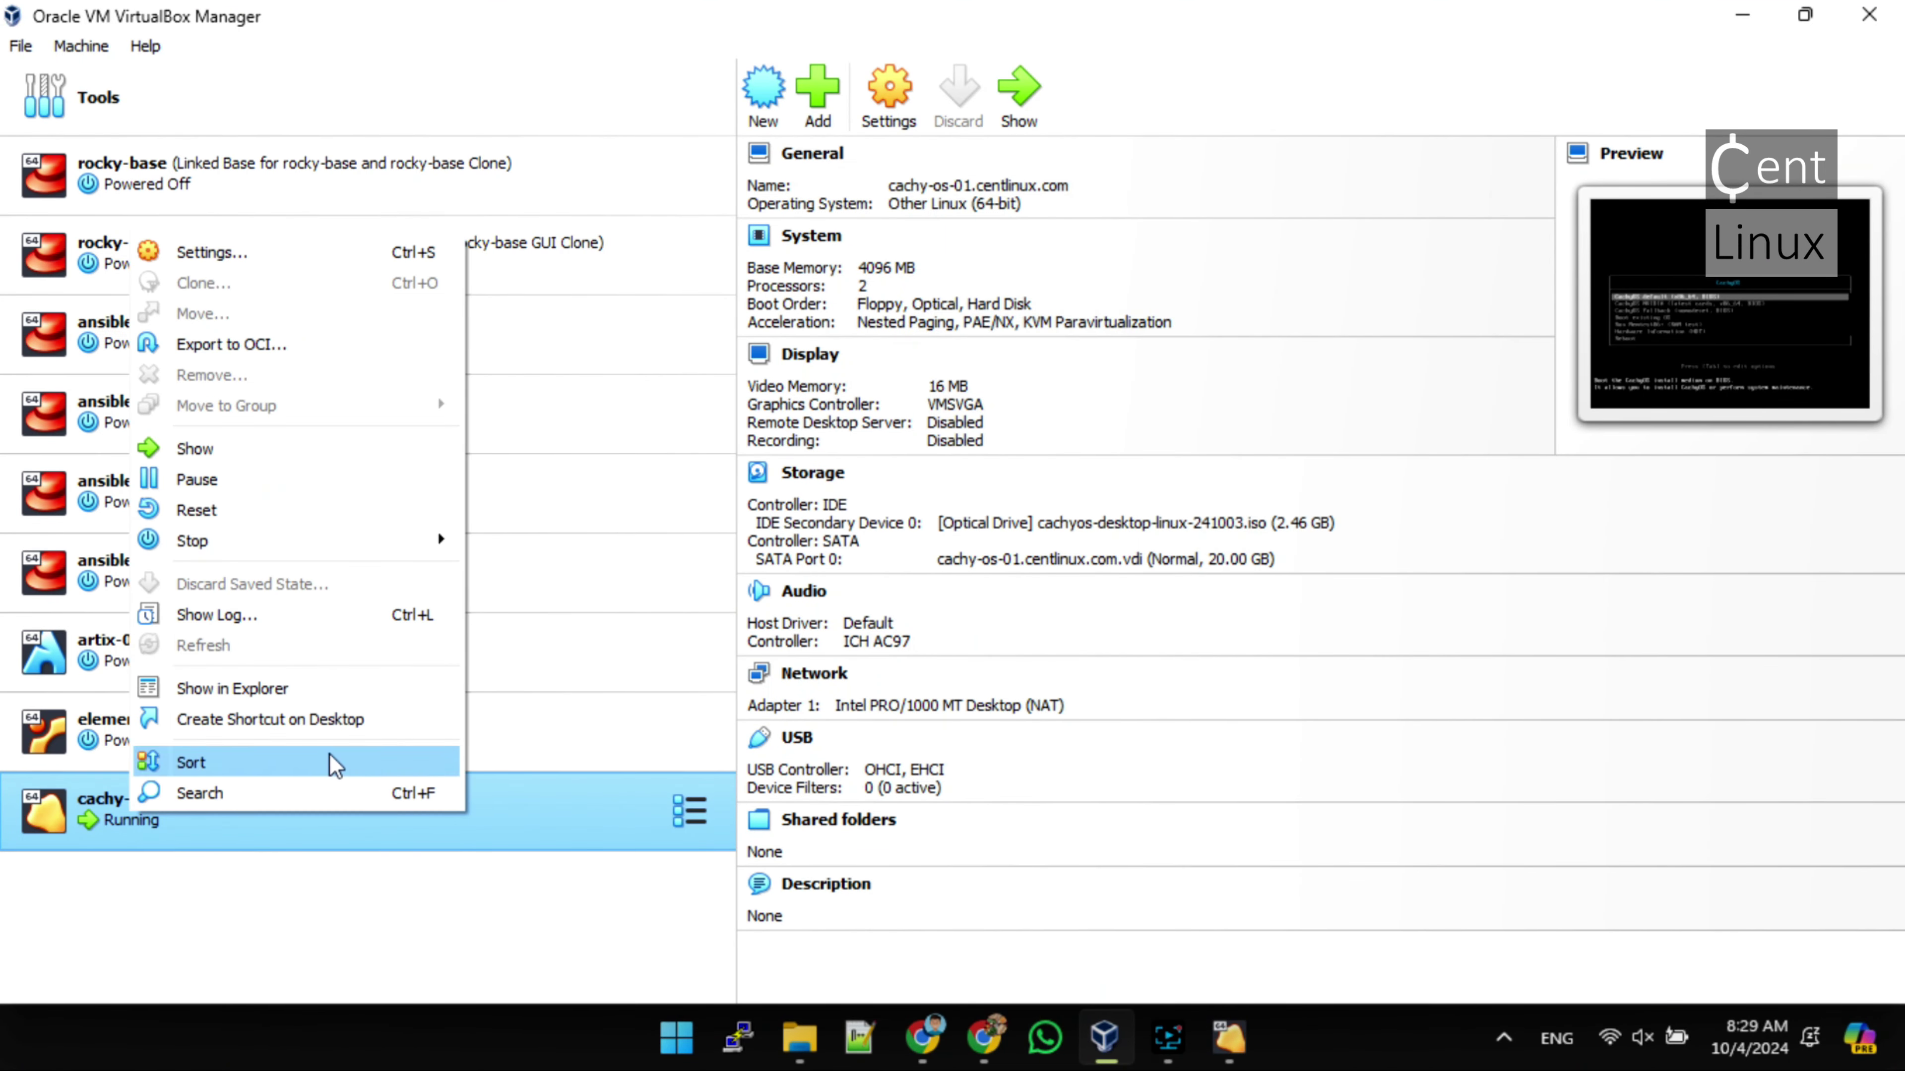
pyautogui.moveTo(439, 544)
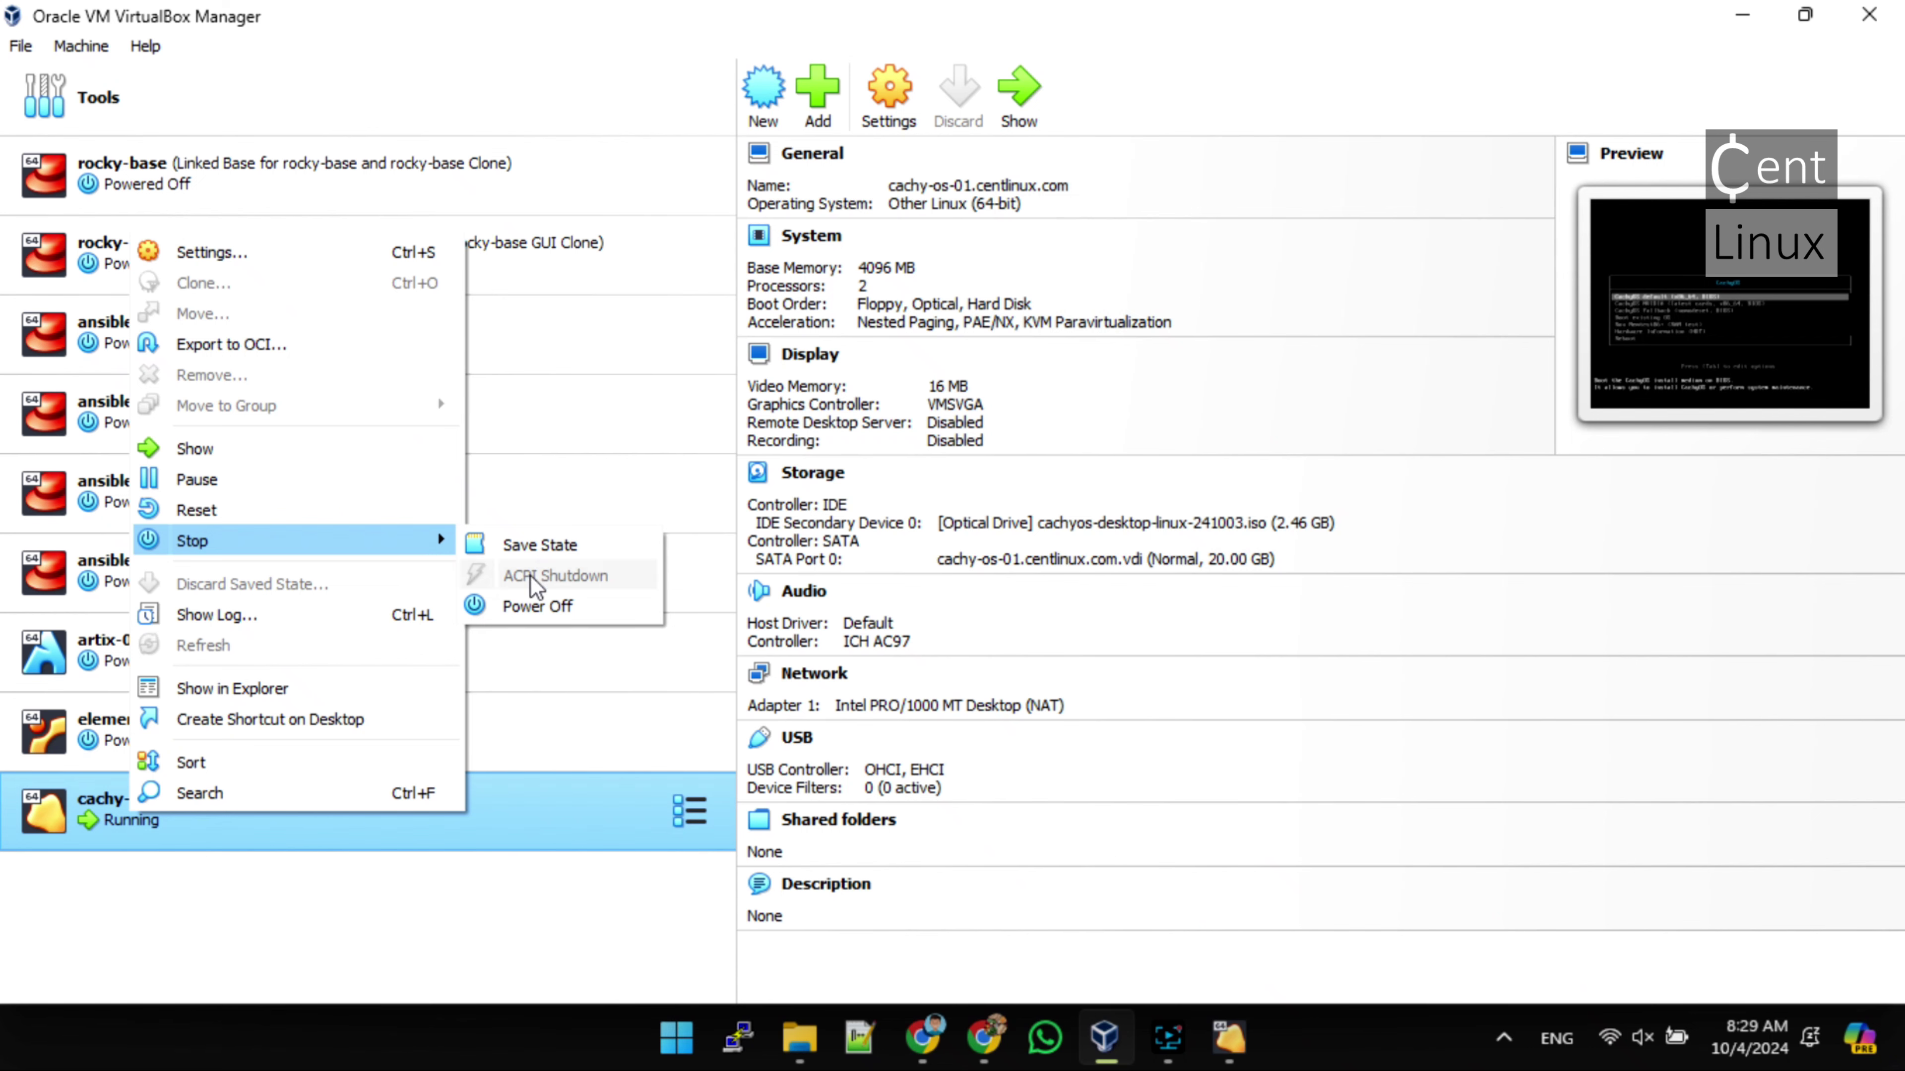
pyautogui.click(535, 606)
pyautogui.click(870, 625)
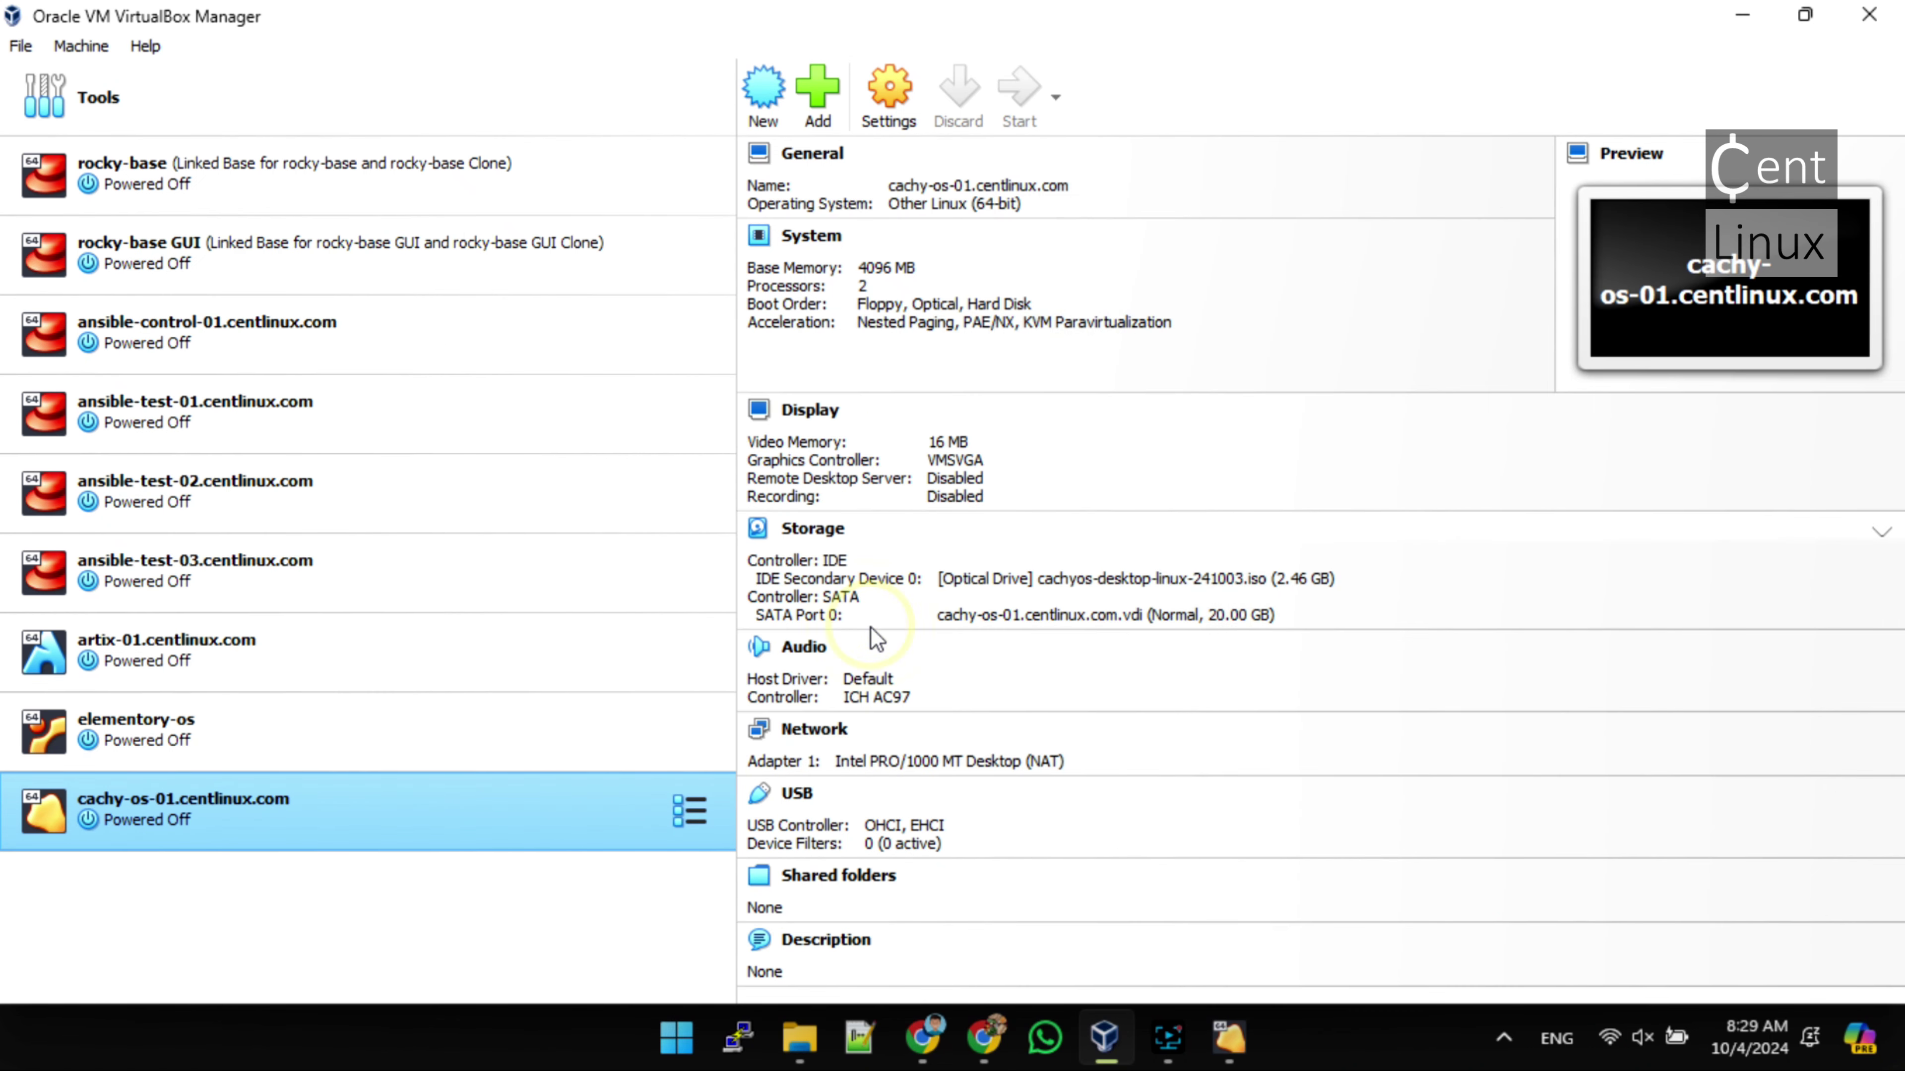
# Remove the optical drive holding the CachyOS ISO from the virtual machine's IDE controller and save the settings
pyautogui.click(892, 98)
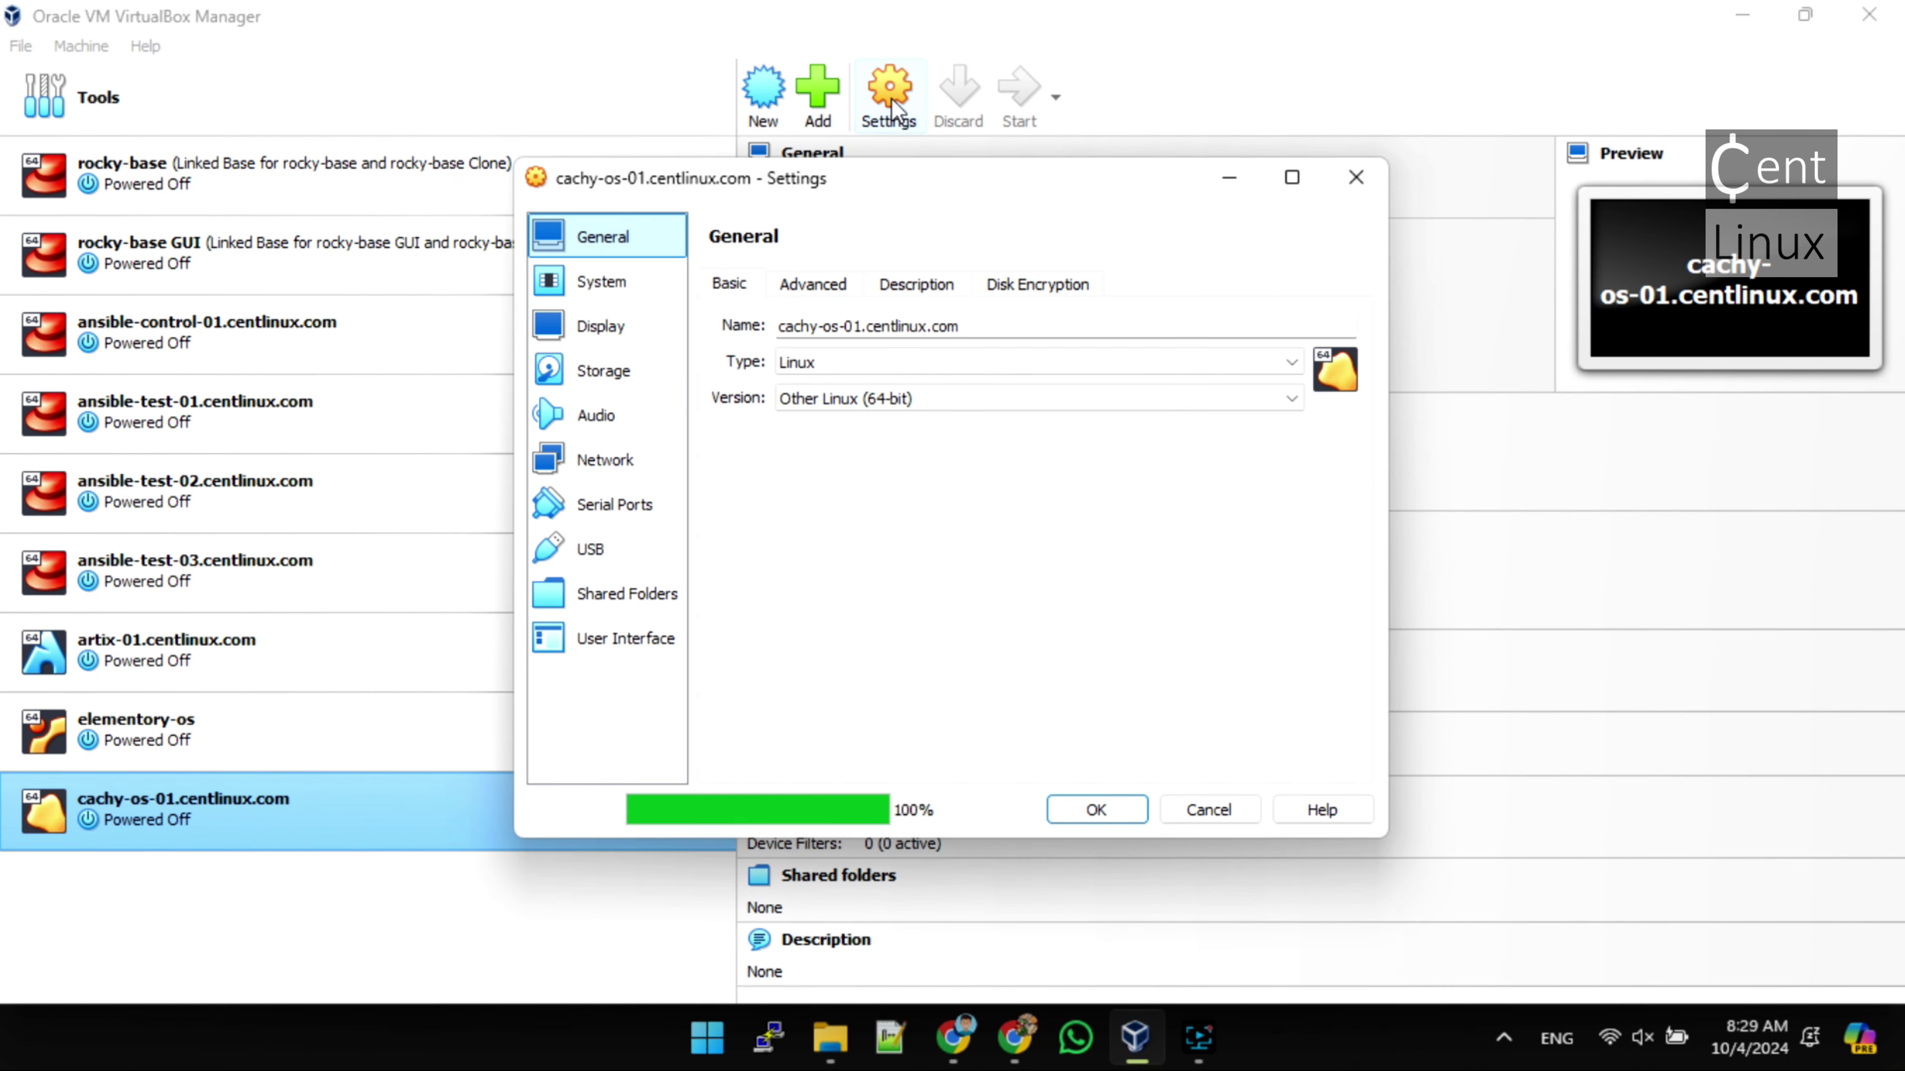
pyautogui.click(593, 379)
pyautogui.click(820, 352)
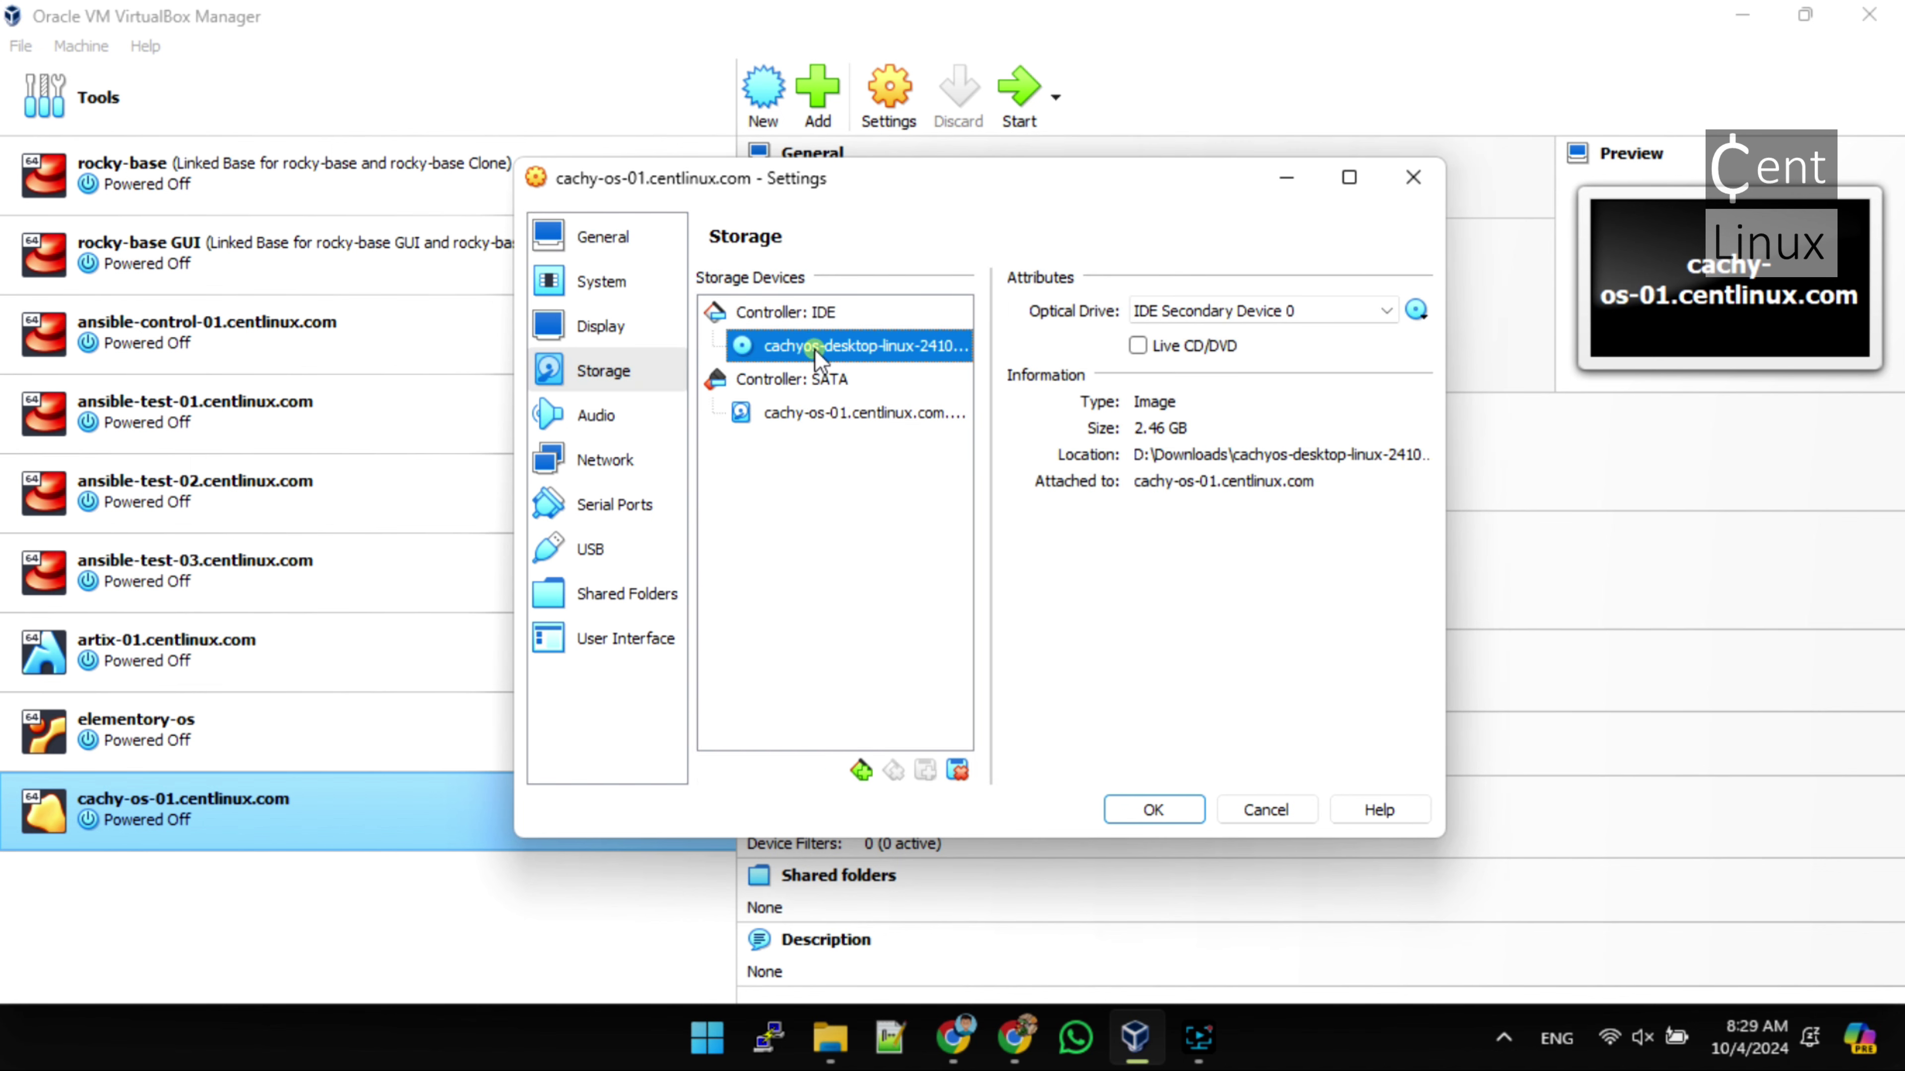
pyautogui.rightClick(874, 345)
pyautogui.click(930, 364)
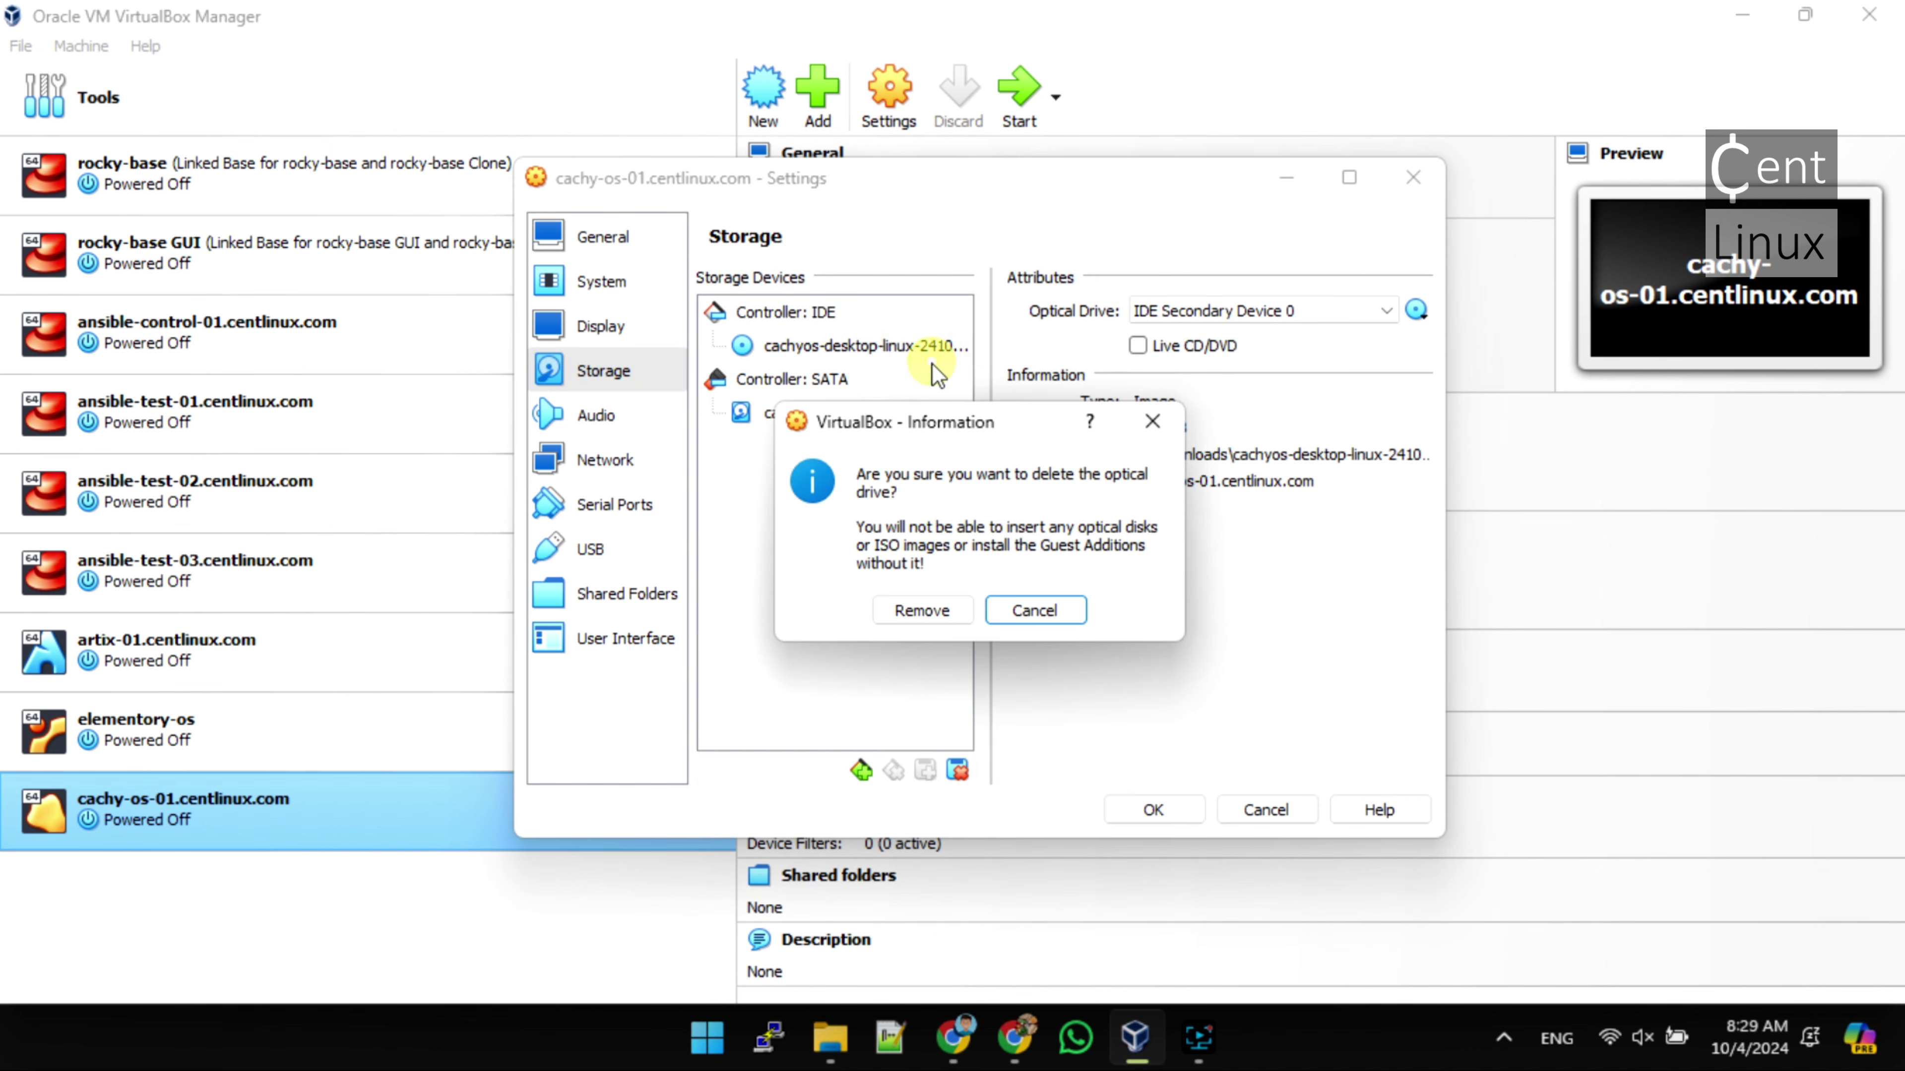
pyautogui.click(930, 610)
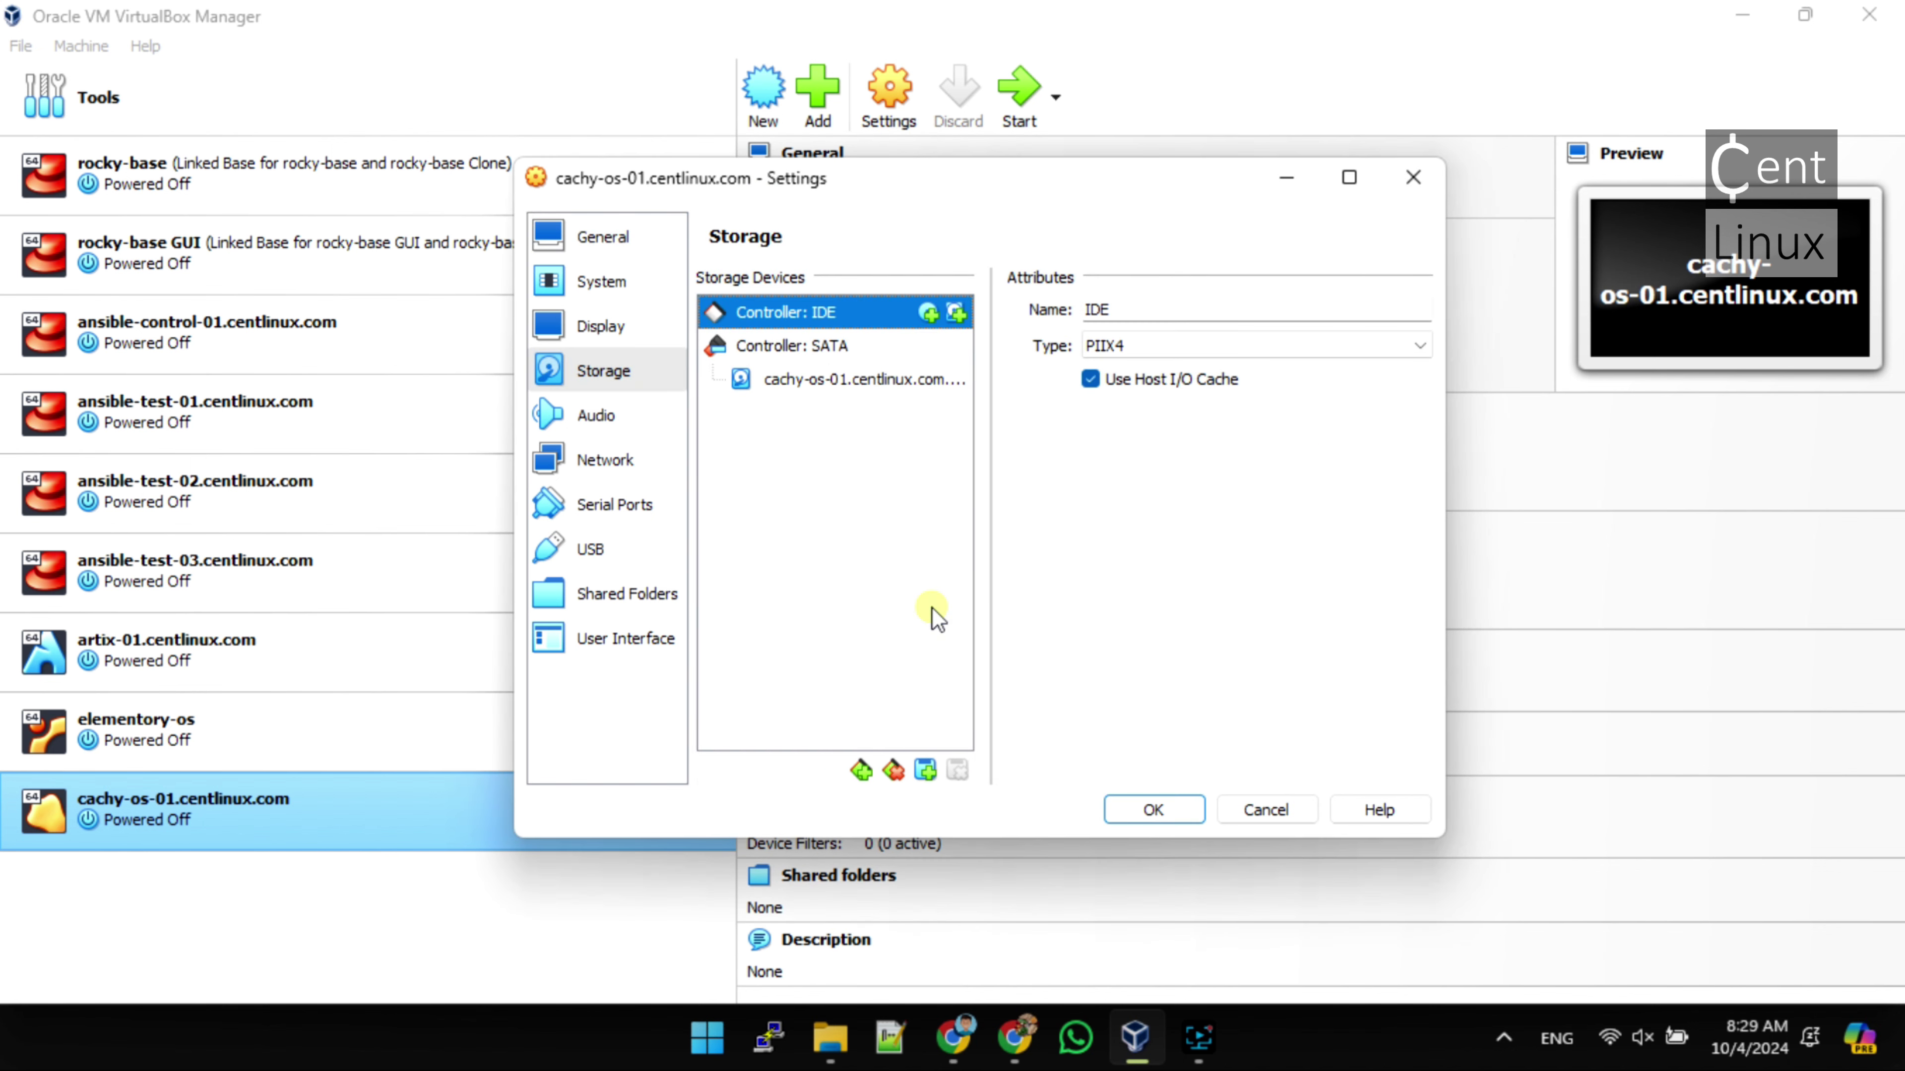
pyautogui.click(1169, 818)
# Start the virtual machine, dismiss the VirtualBox notification and boot the CachyOS Linux entry from GRUB
pyautogui.click(1011, 129)
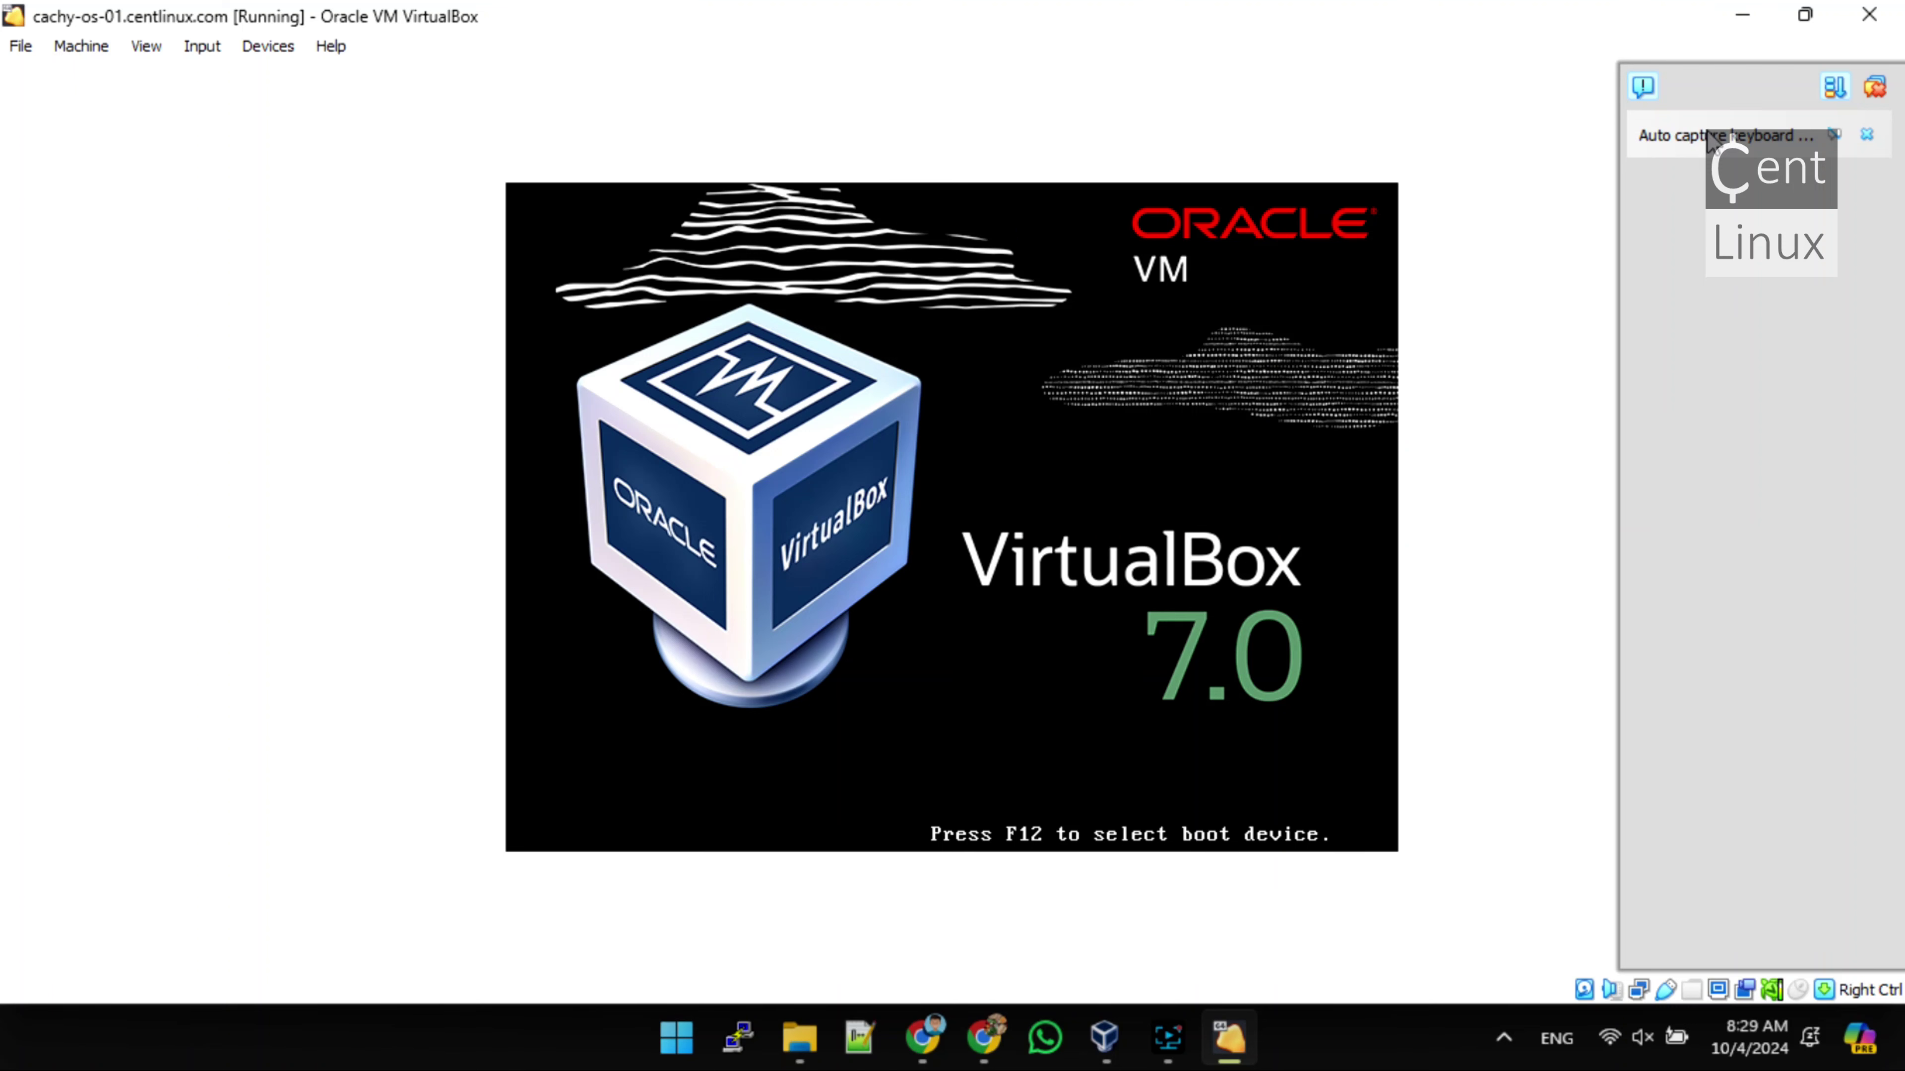
pyautogui.click(1869, 89)
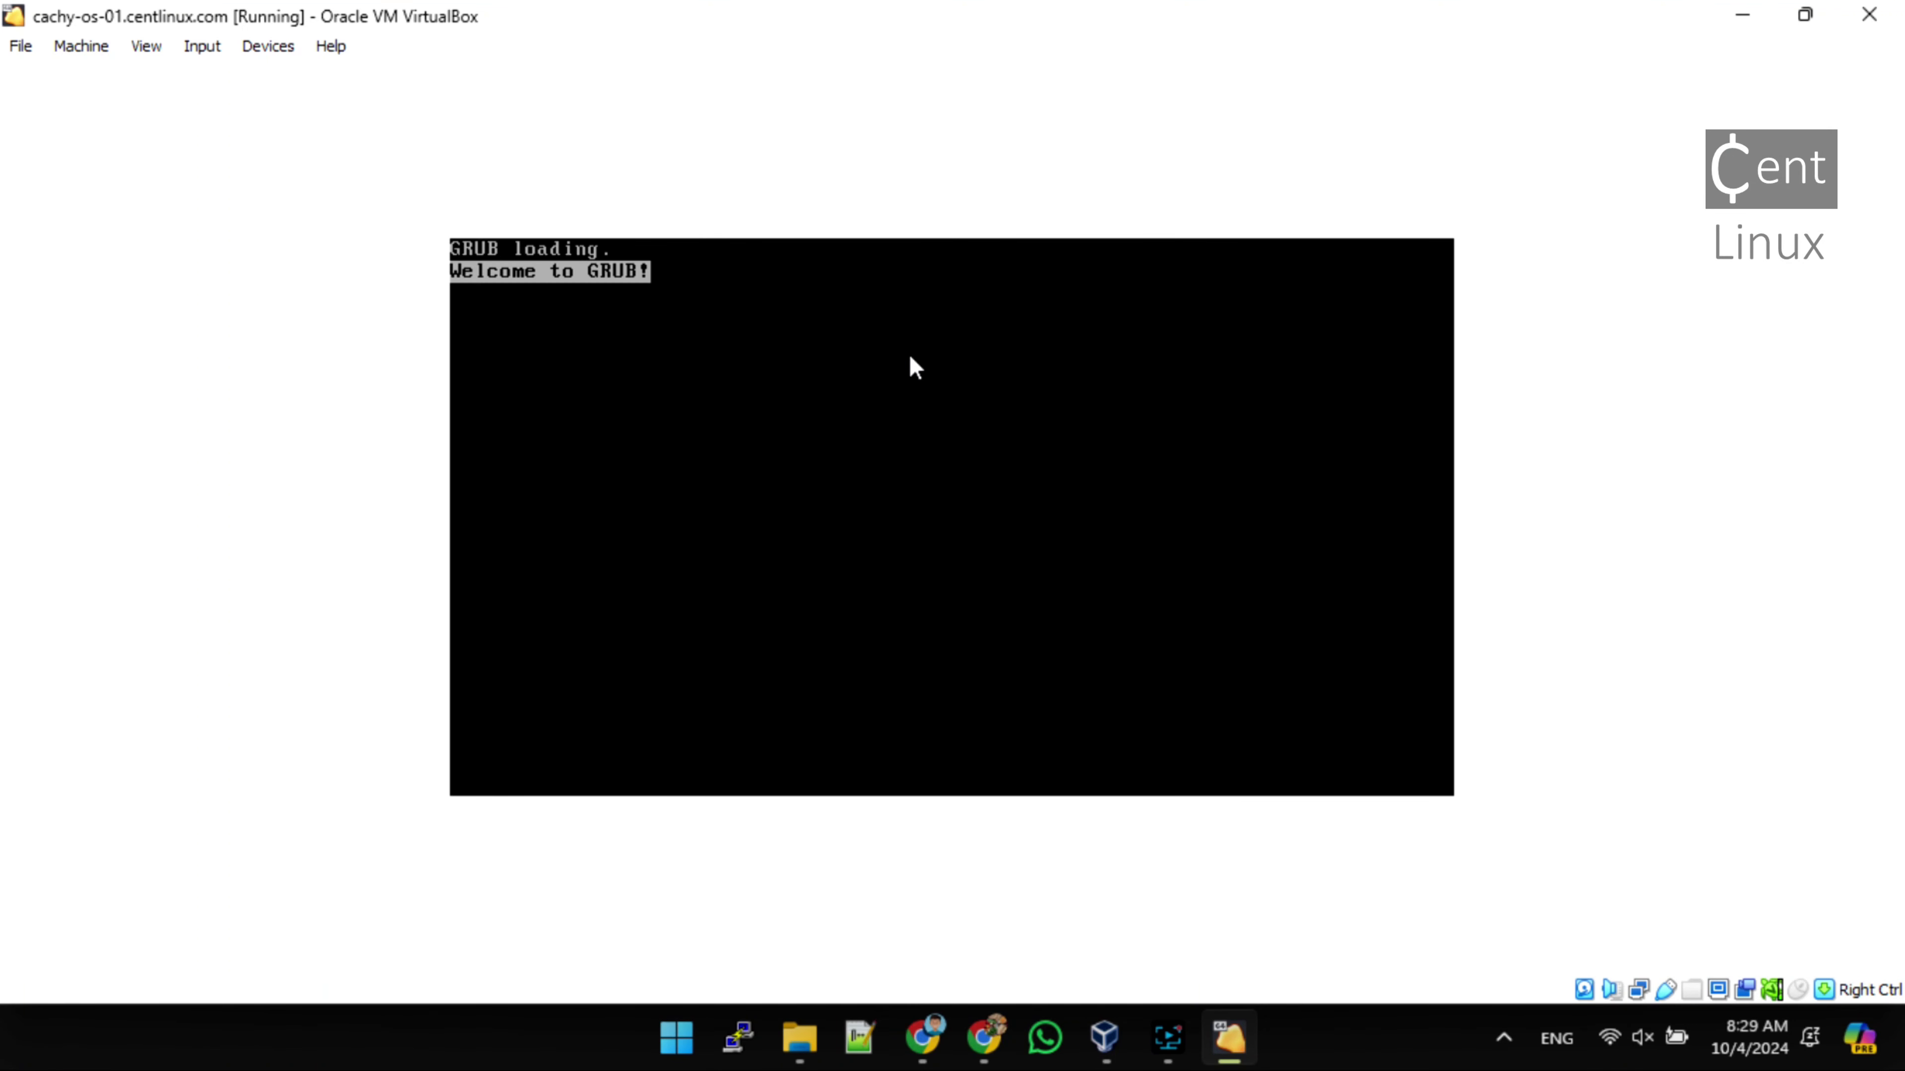
pyautogui.click(927, 420)
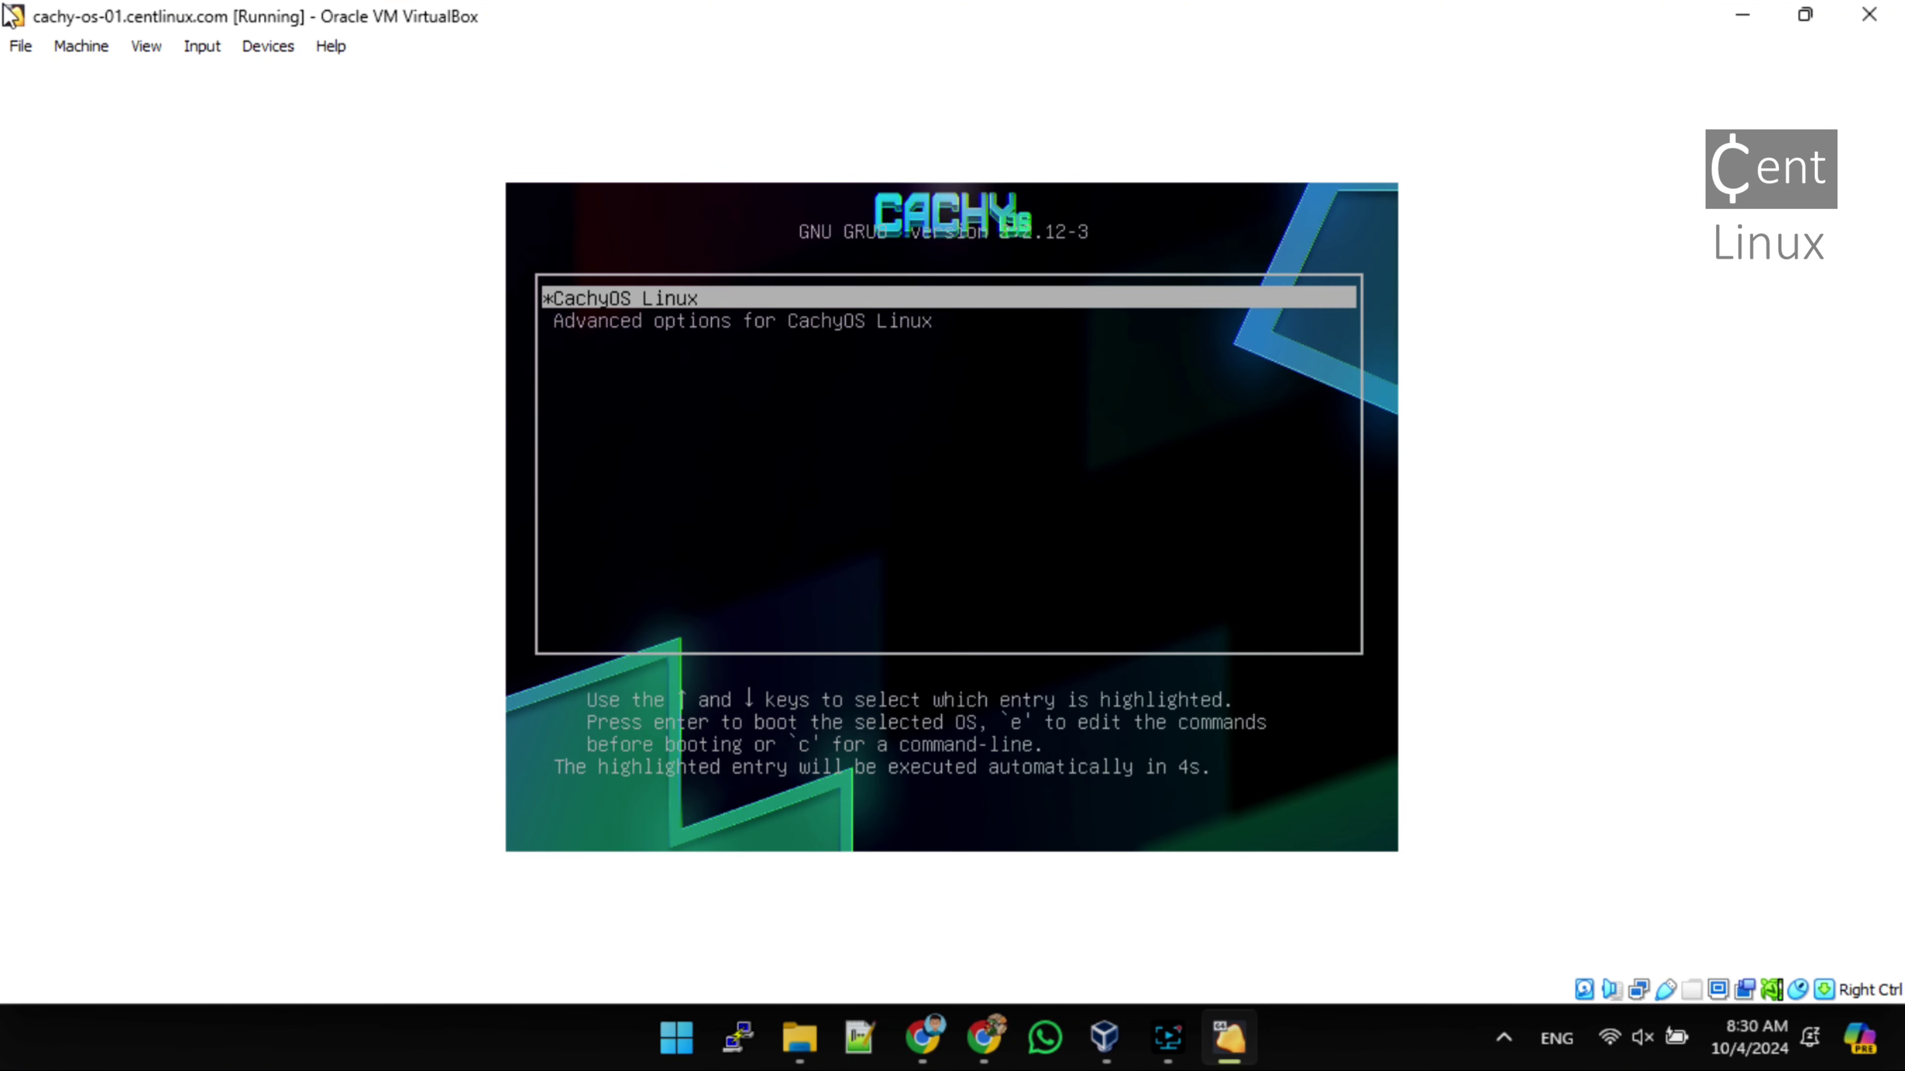
pyautogui.press('Return')
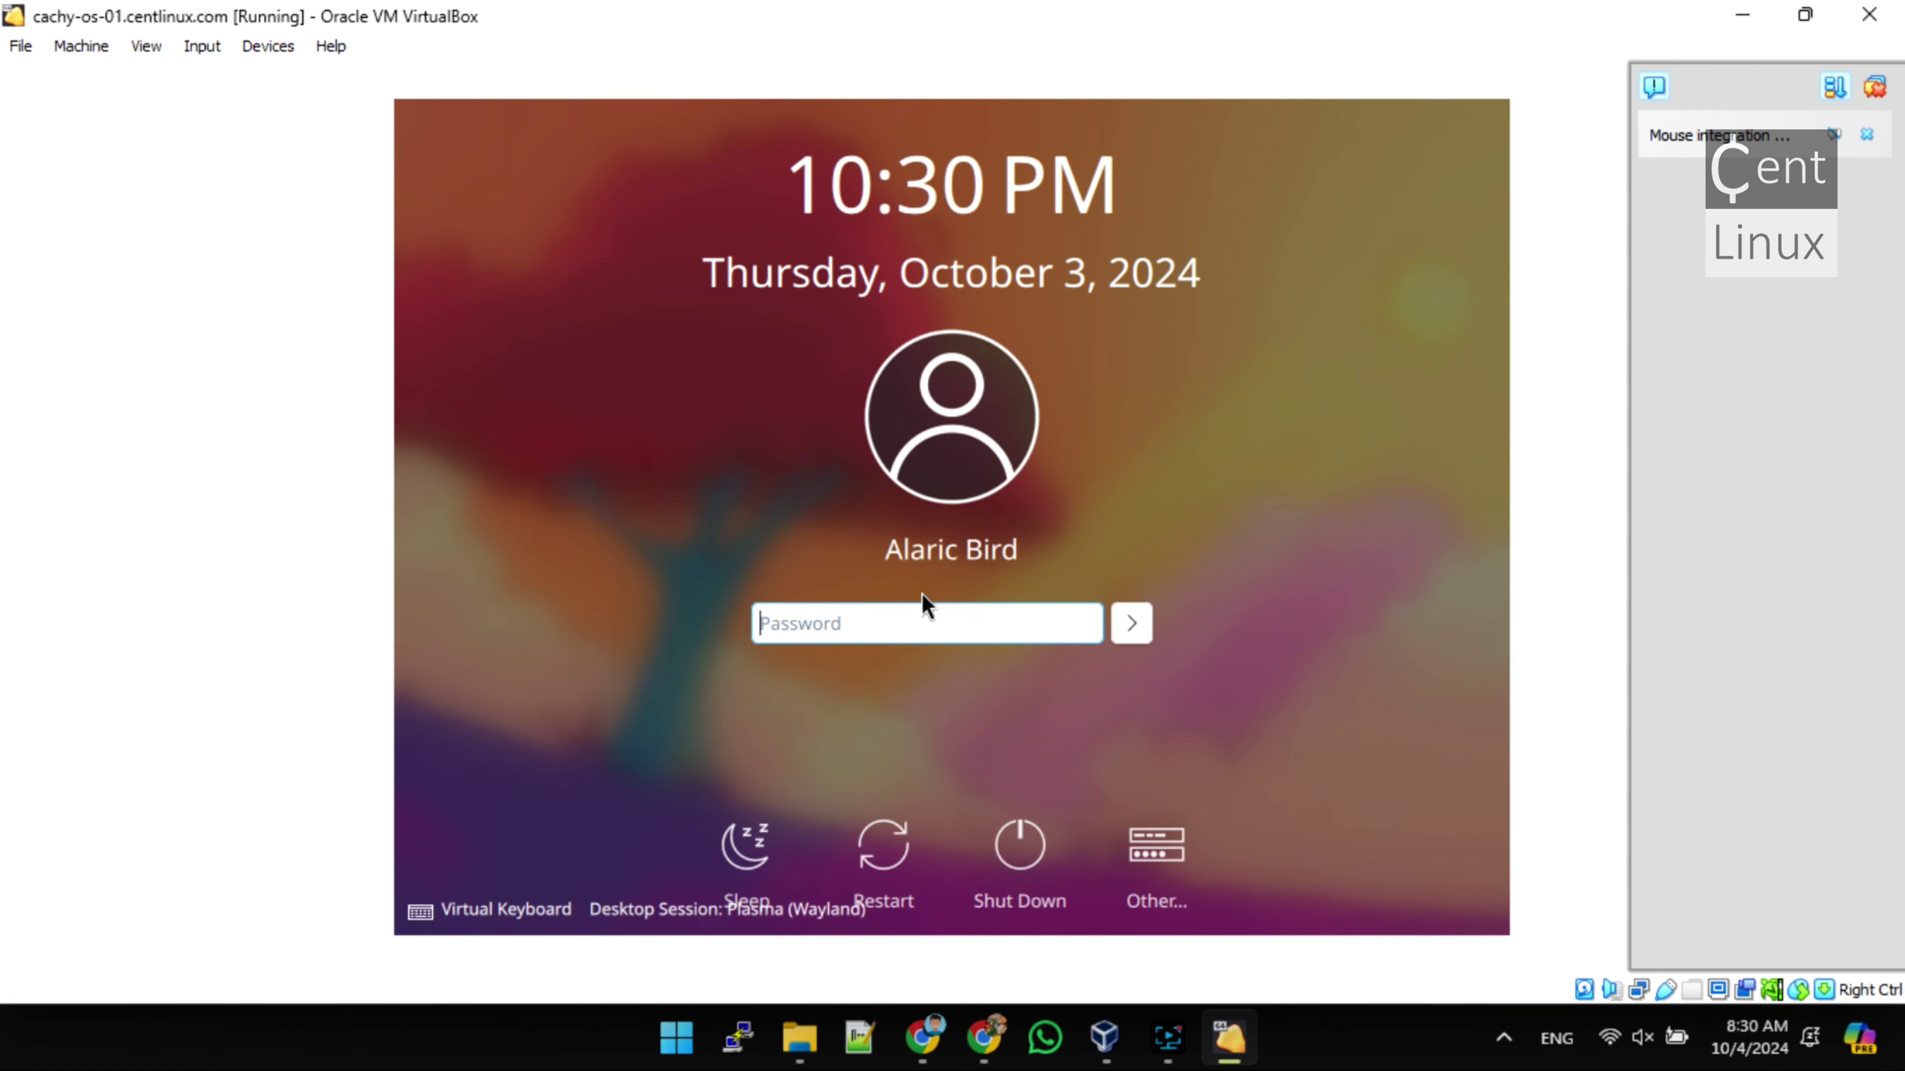
# Enter the account password on the login screen and log in to the Plasma desktop
pyautogui.write('•••••')
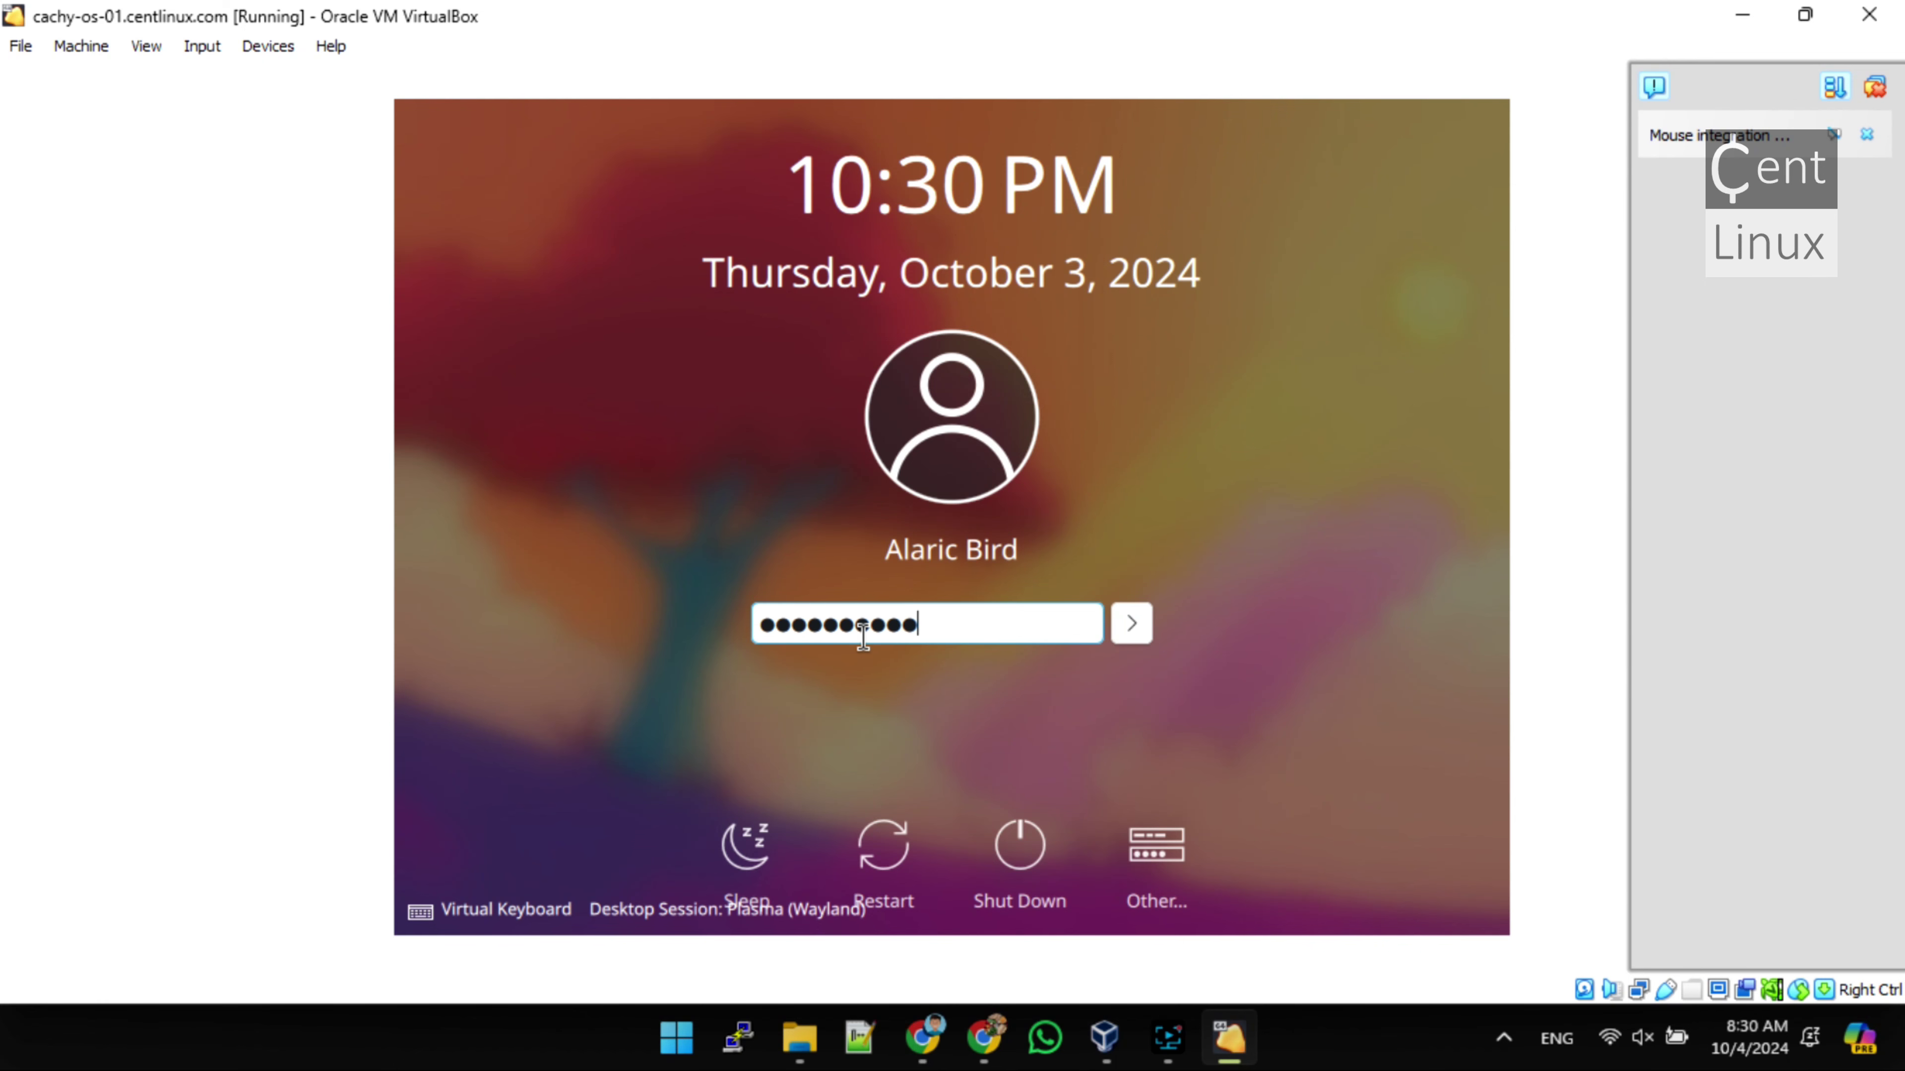
pyautogui.write('•••••')
pyautogui.press('Return')
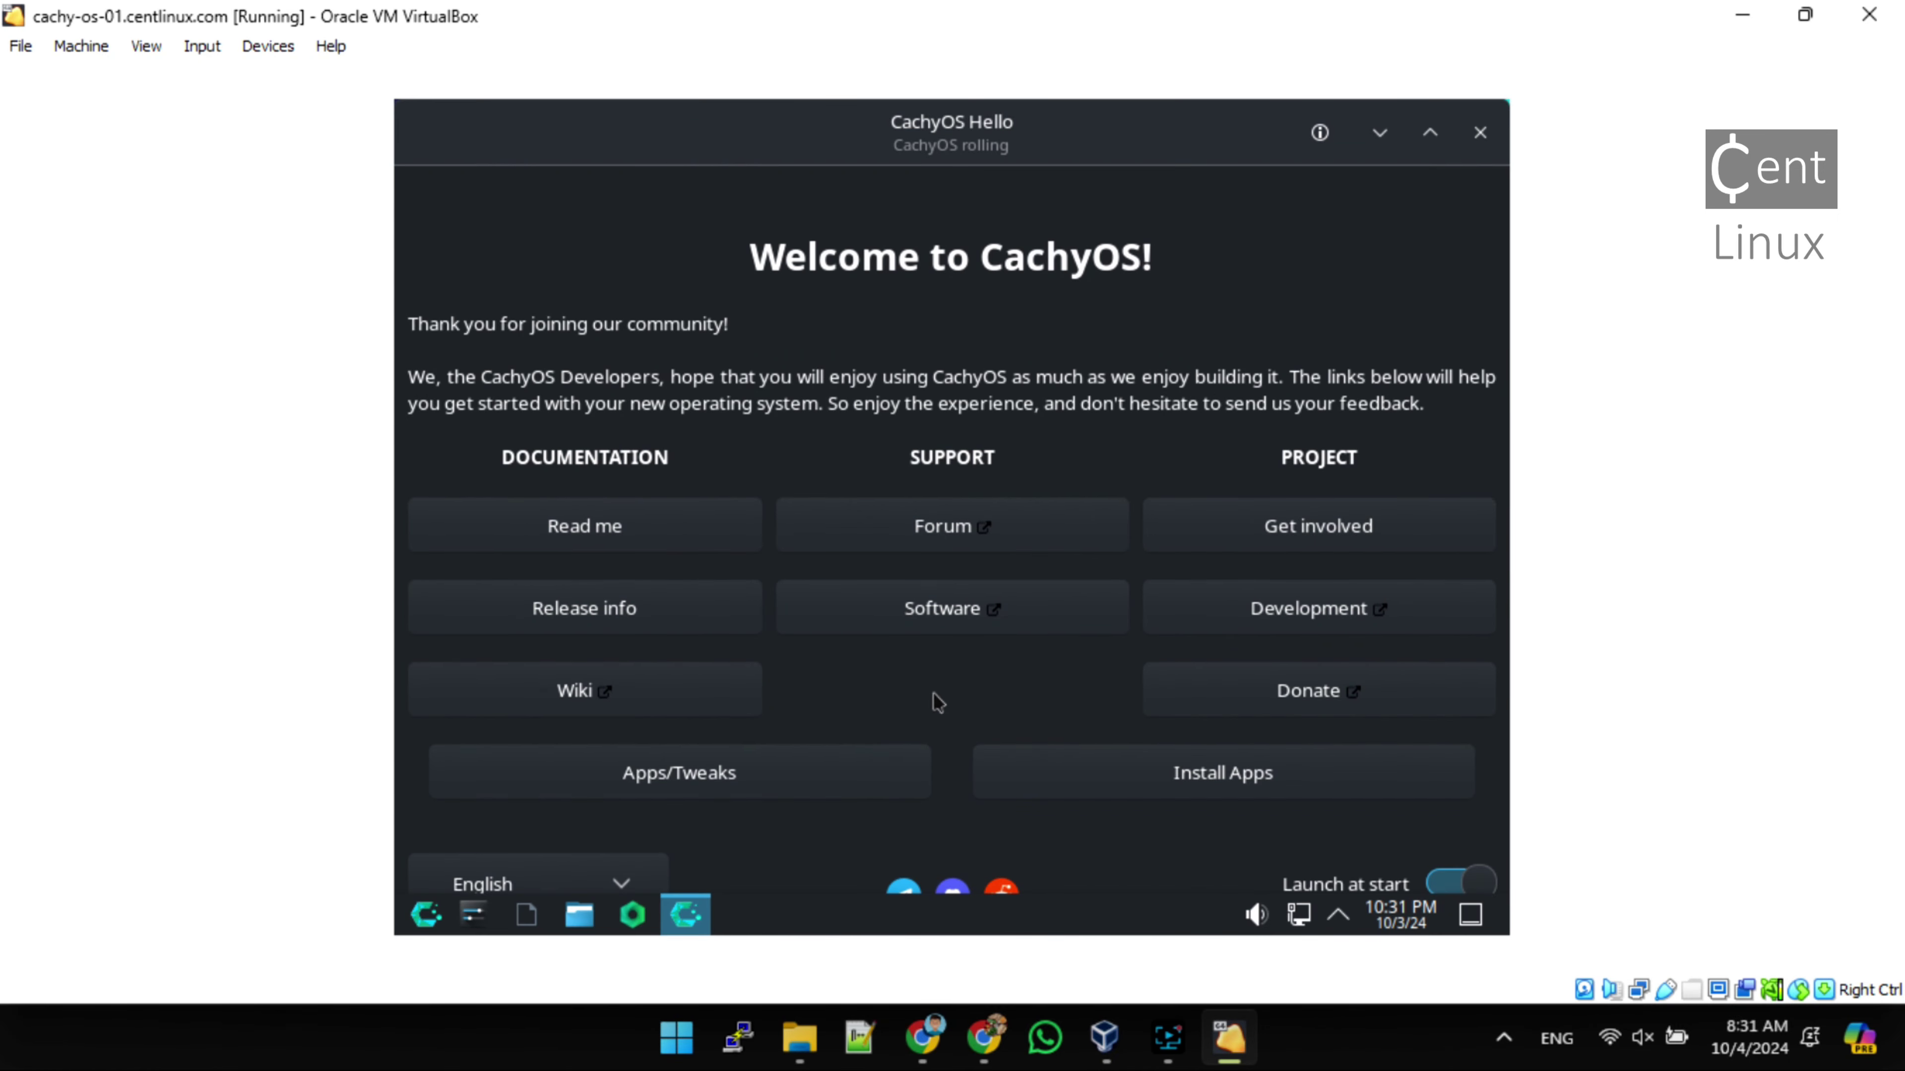
# Close the CachyOS Hello welcome window and open the Konsole terminal from the System applications
pyautogui.click(1480, 133)
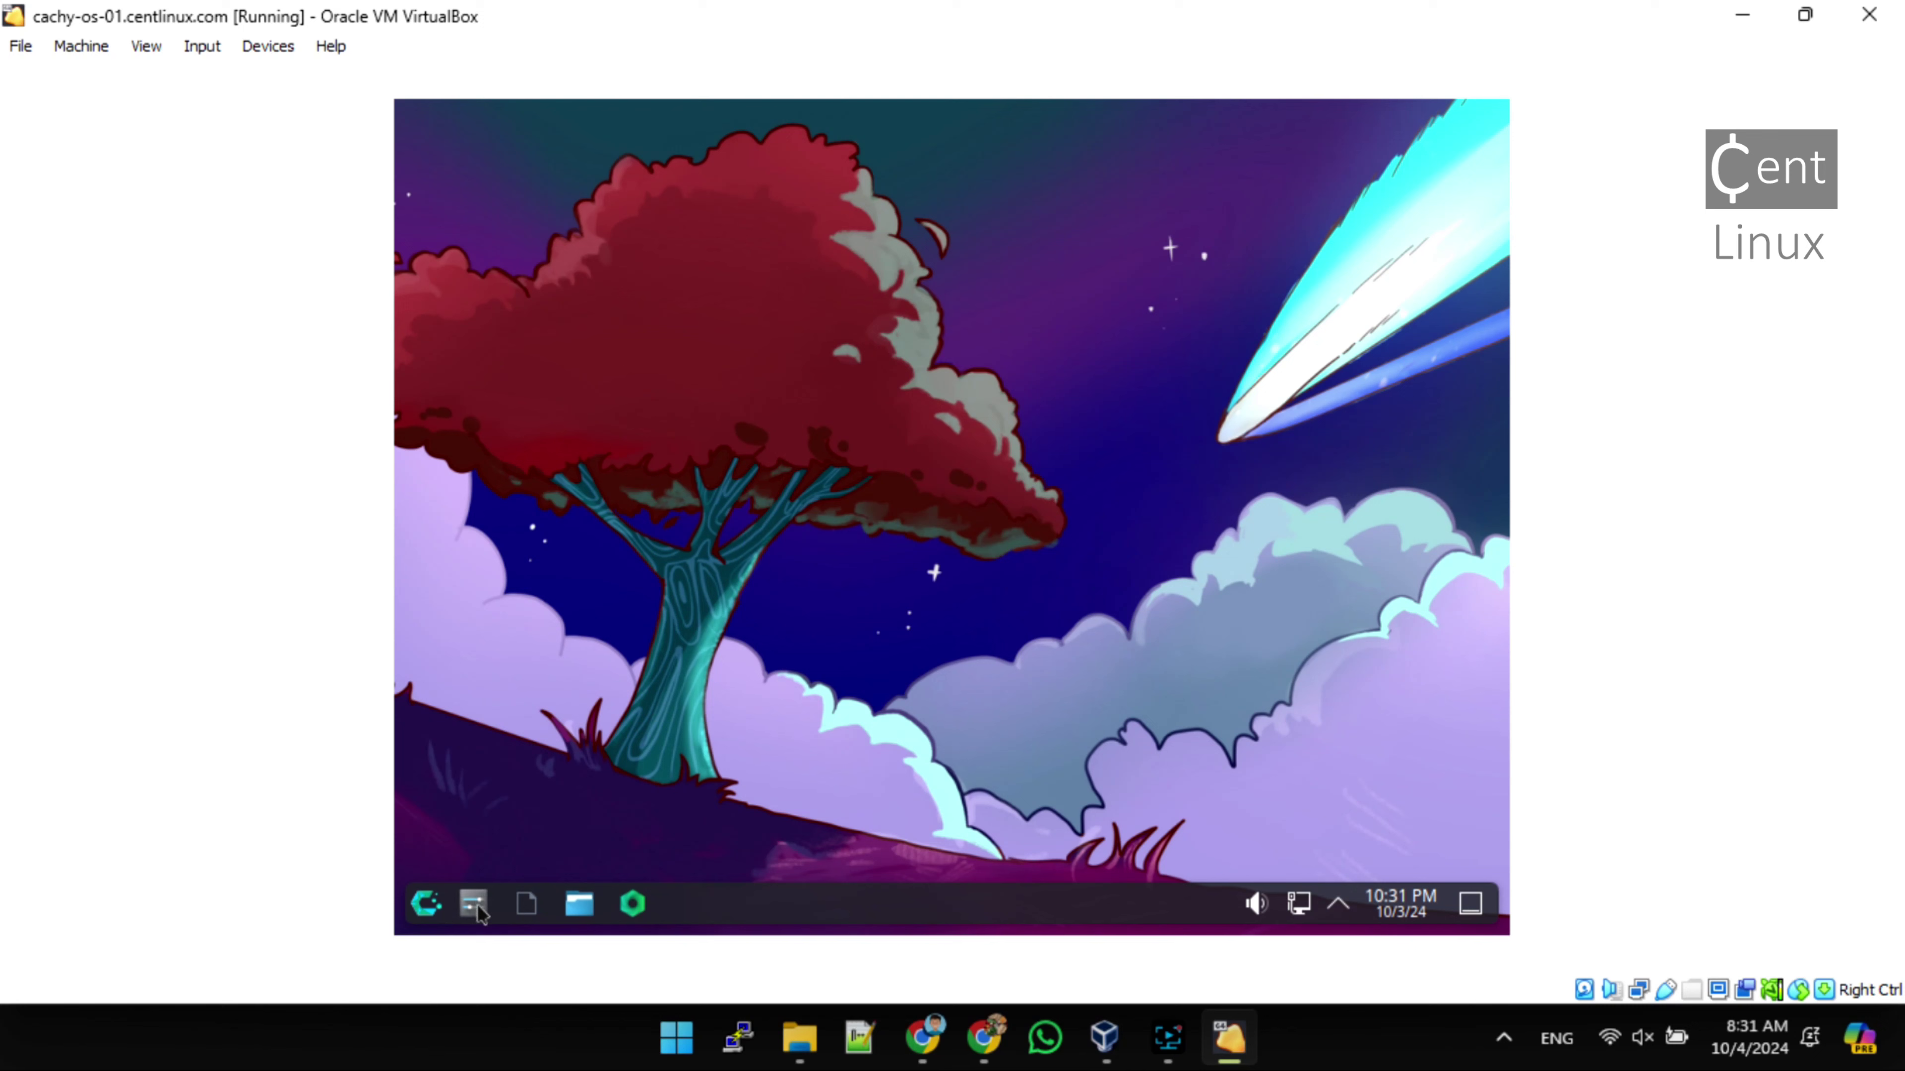
pyautogui.click(425, 907)
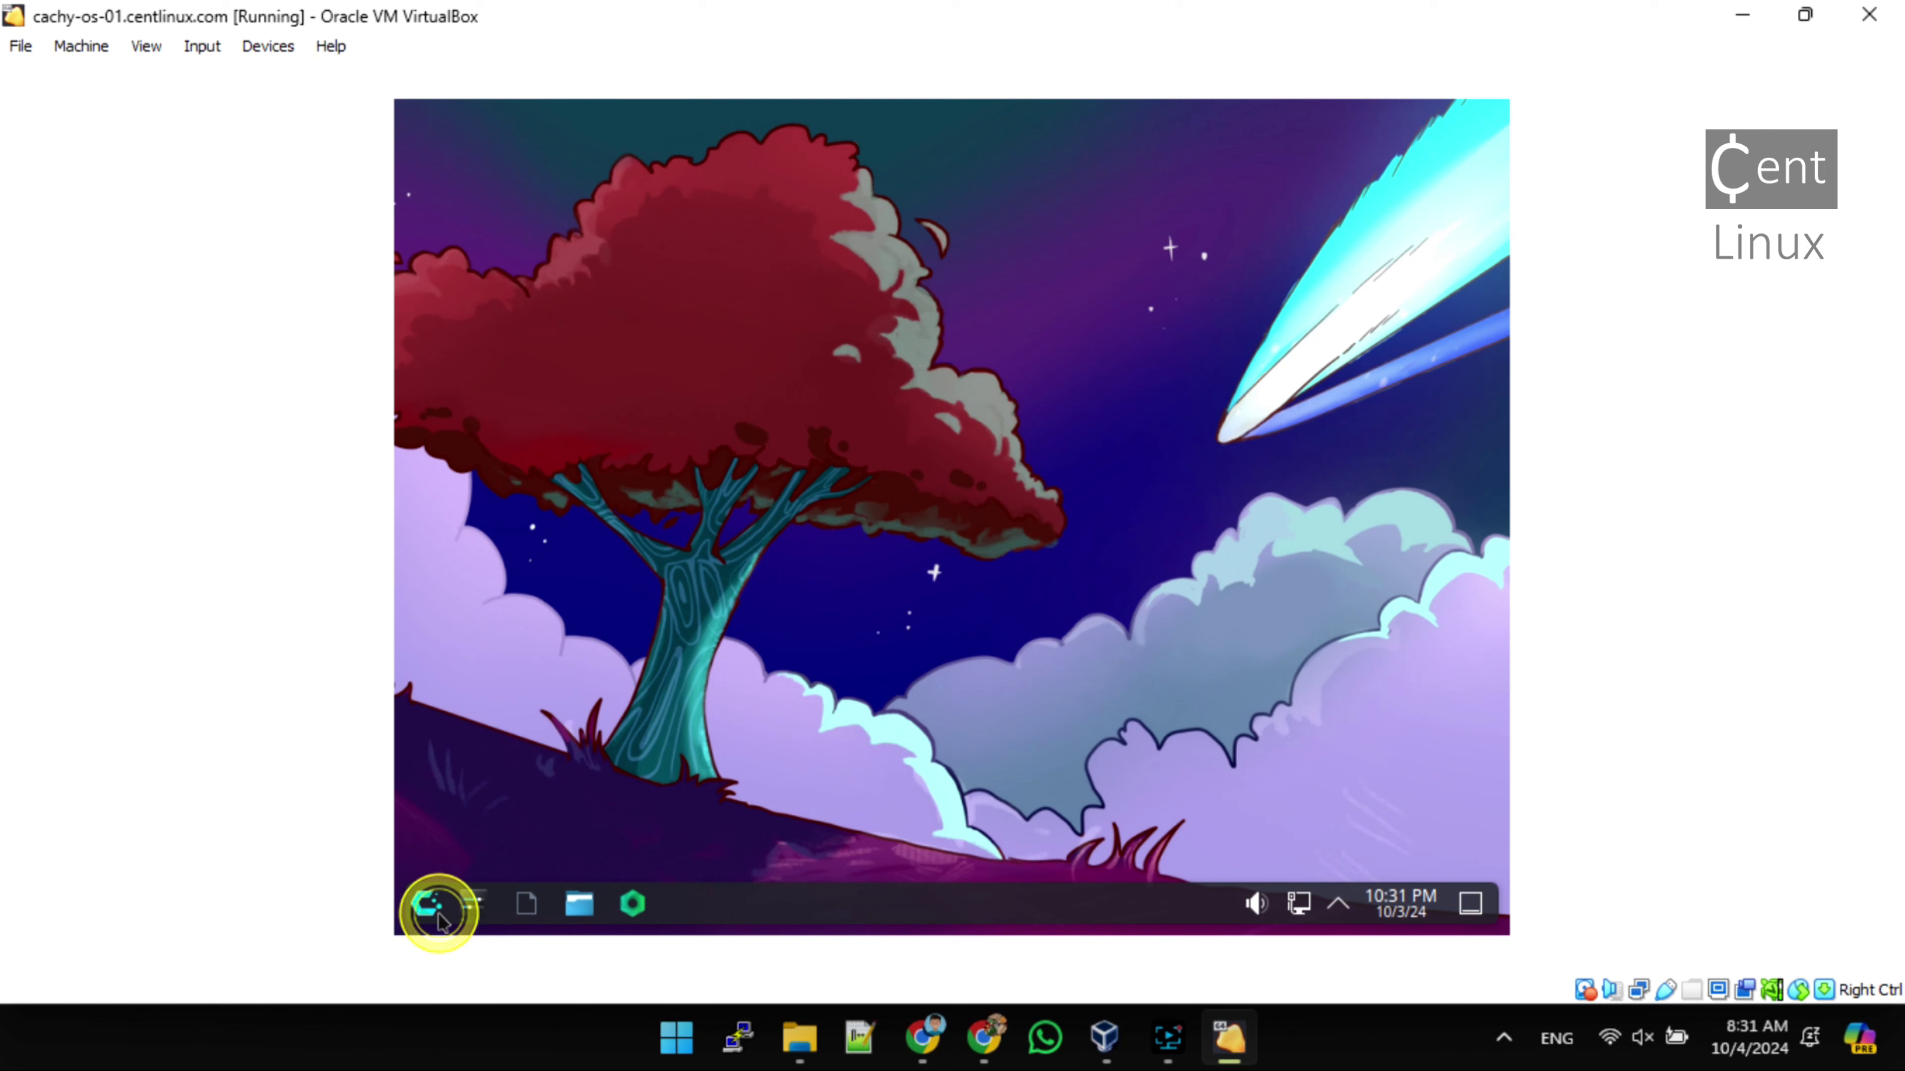
pyautogui.moveTo(495, 713)
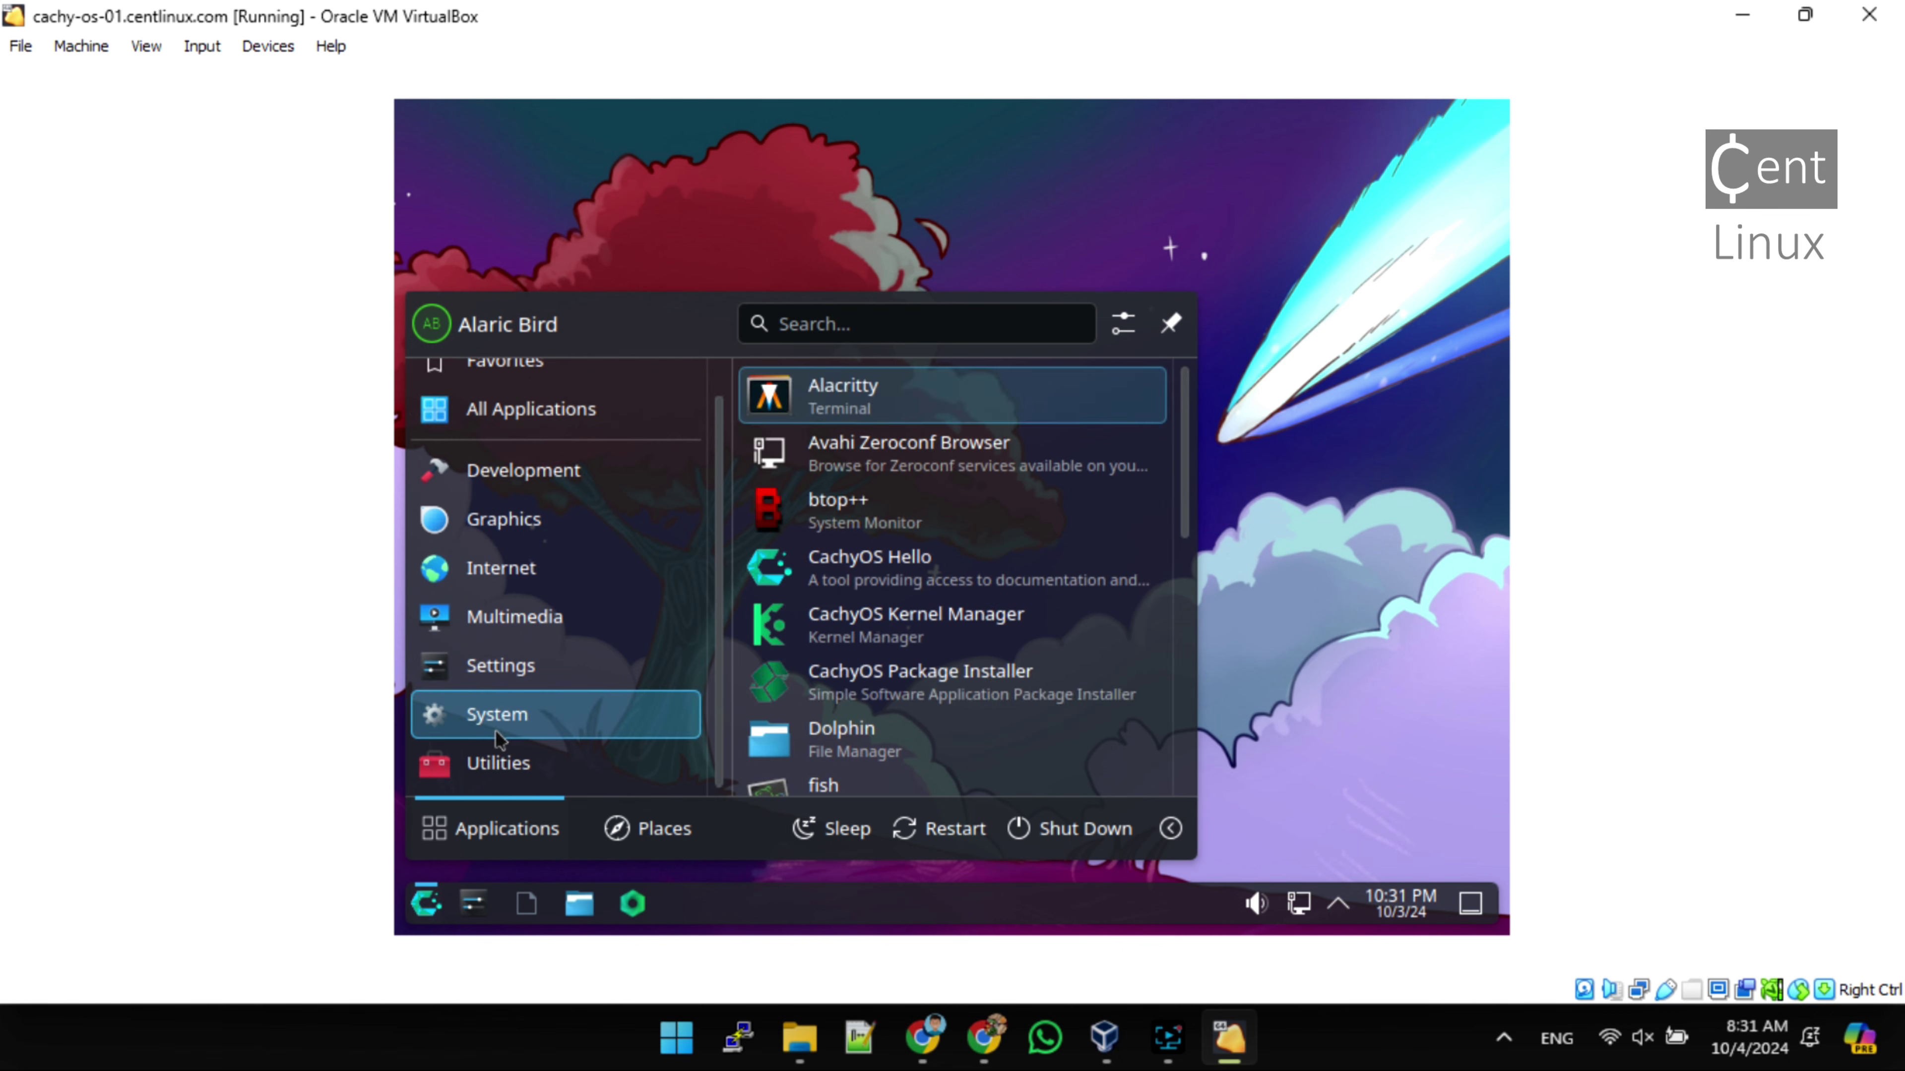
pyautogui.scroll(-3, 842, 698)
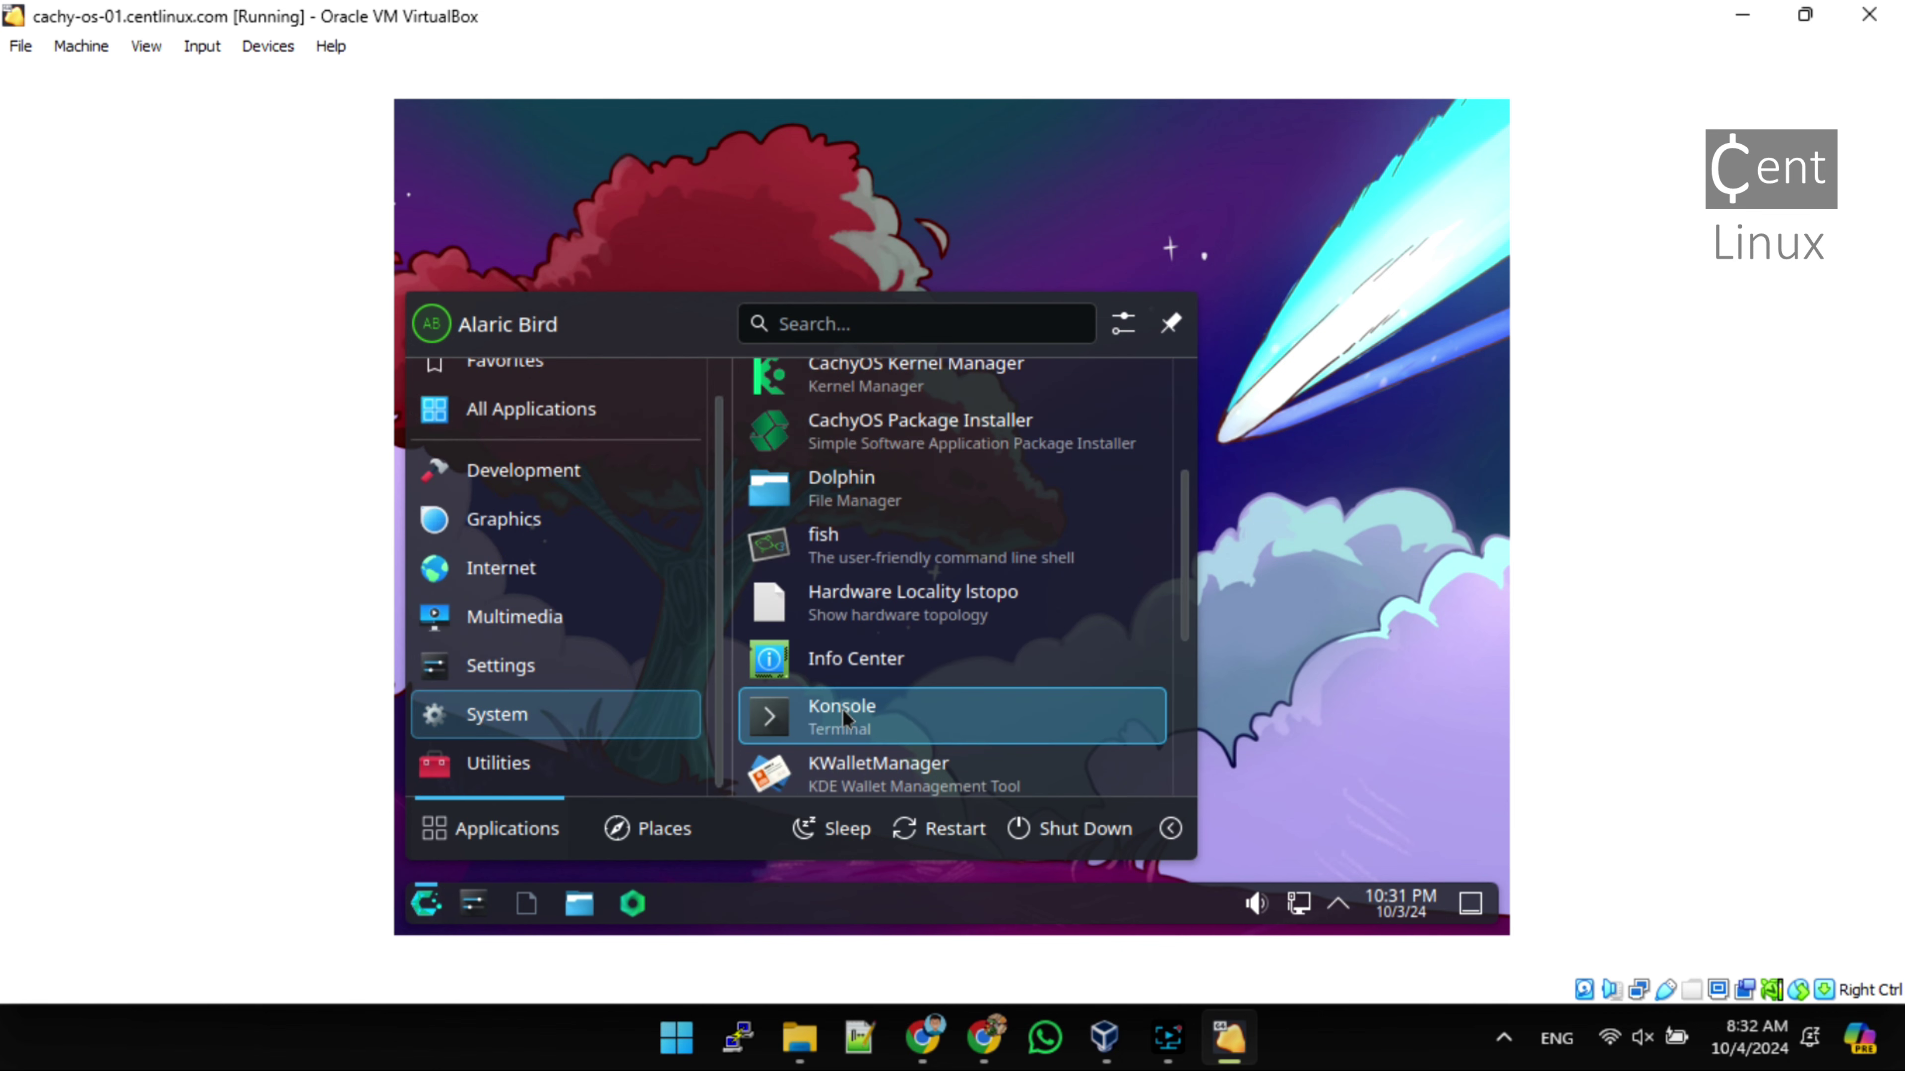
pyautogui.click(842, 710)
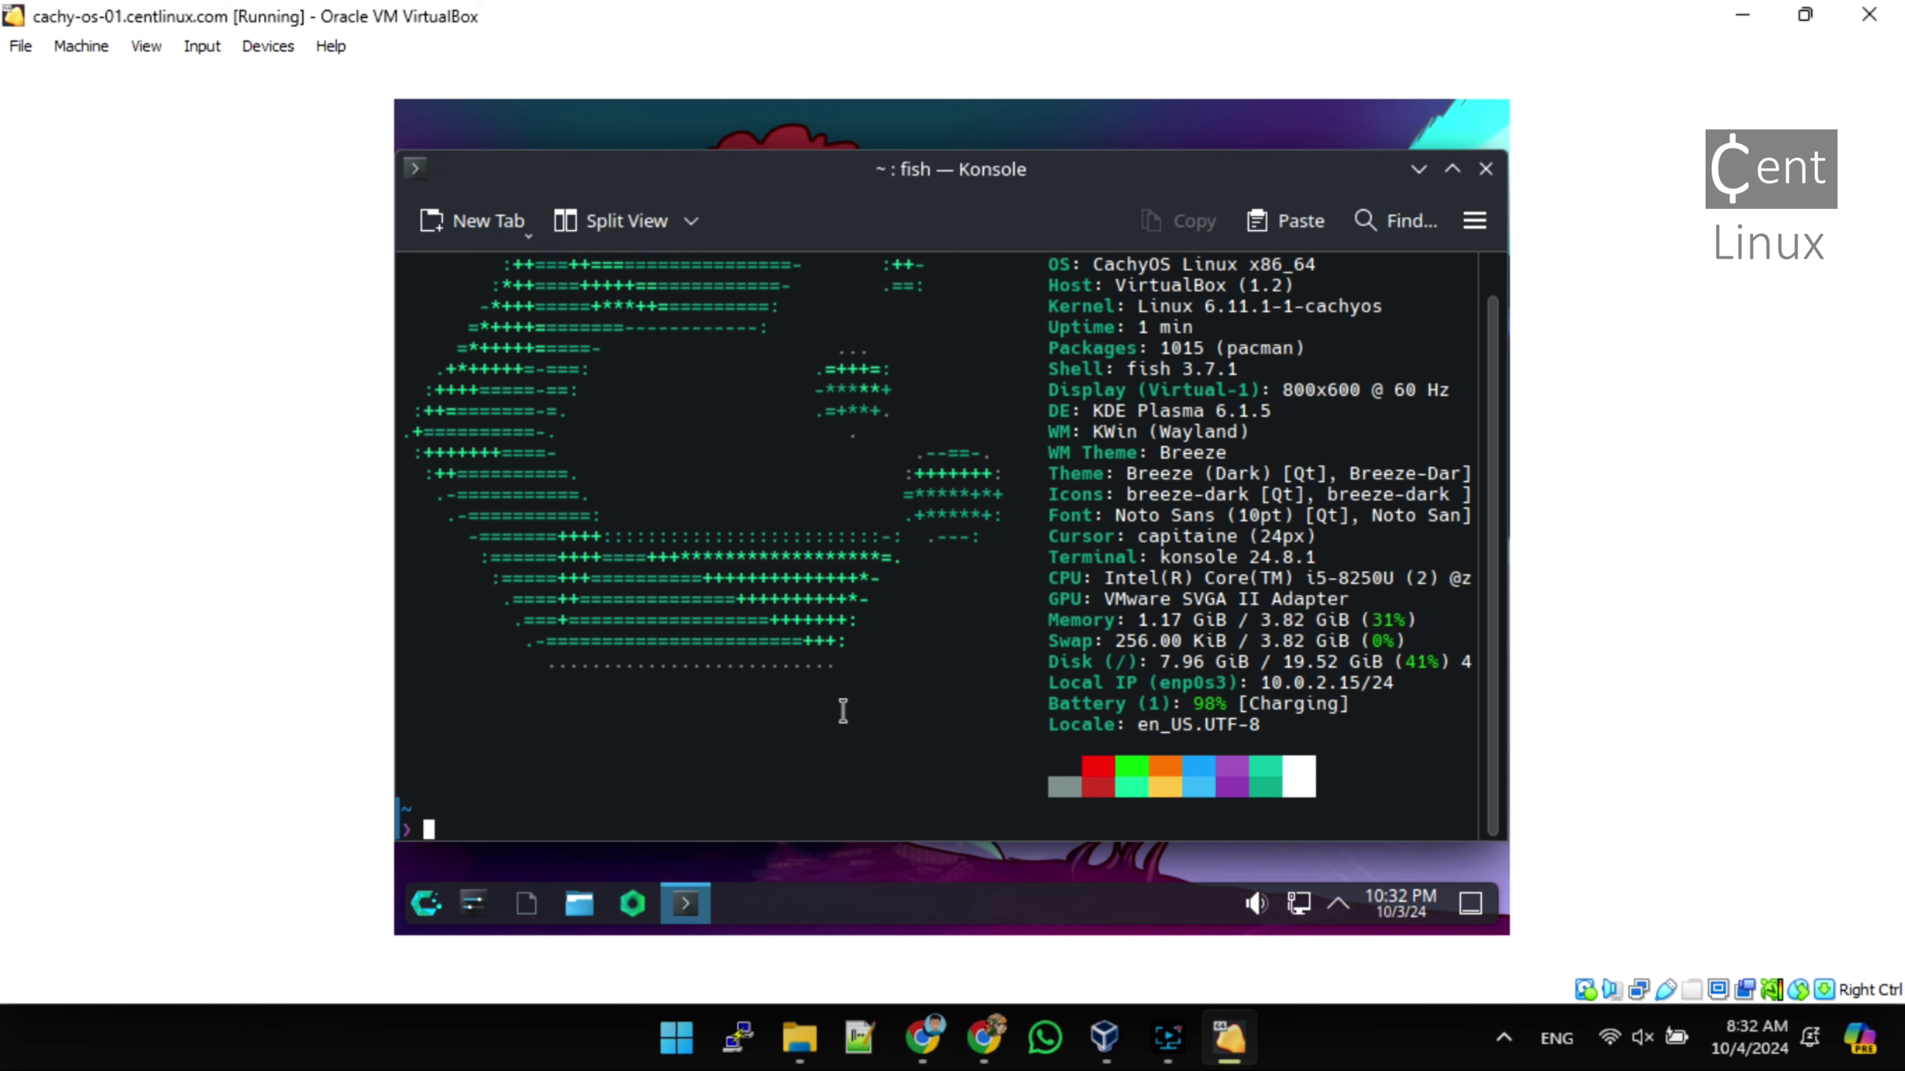
# List the home directory with ls, display the OS details with cat /etc/os-release and highlight the distribution name
pyautogui.write('ls')
pyautogui.press('Return')
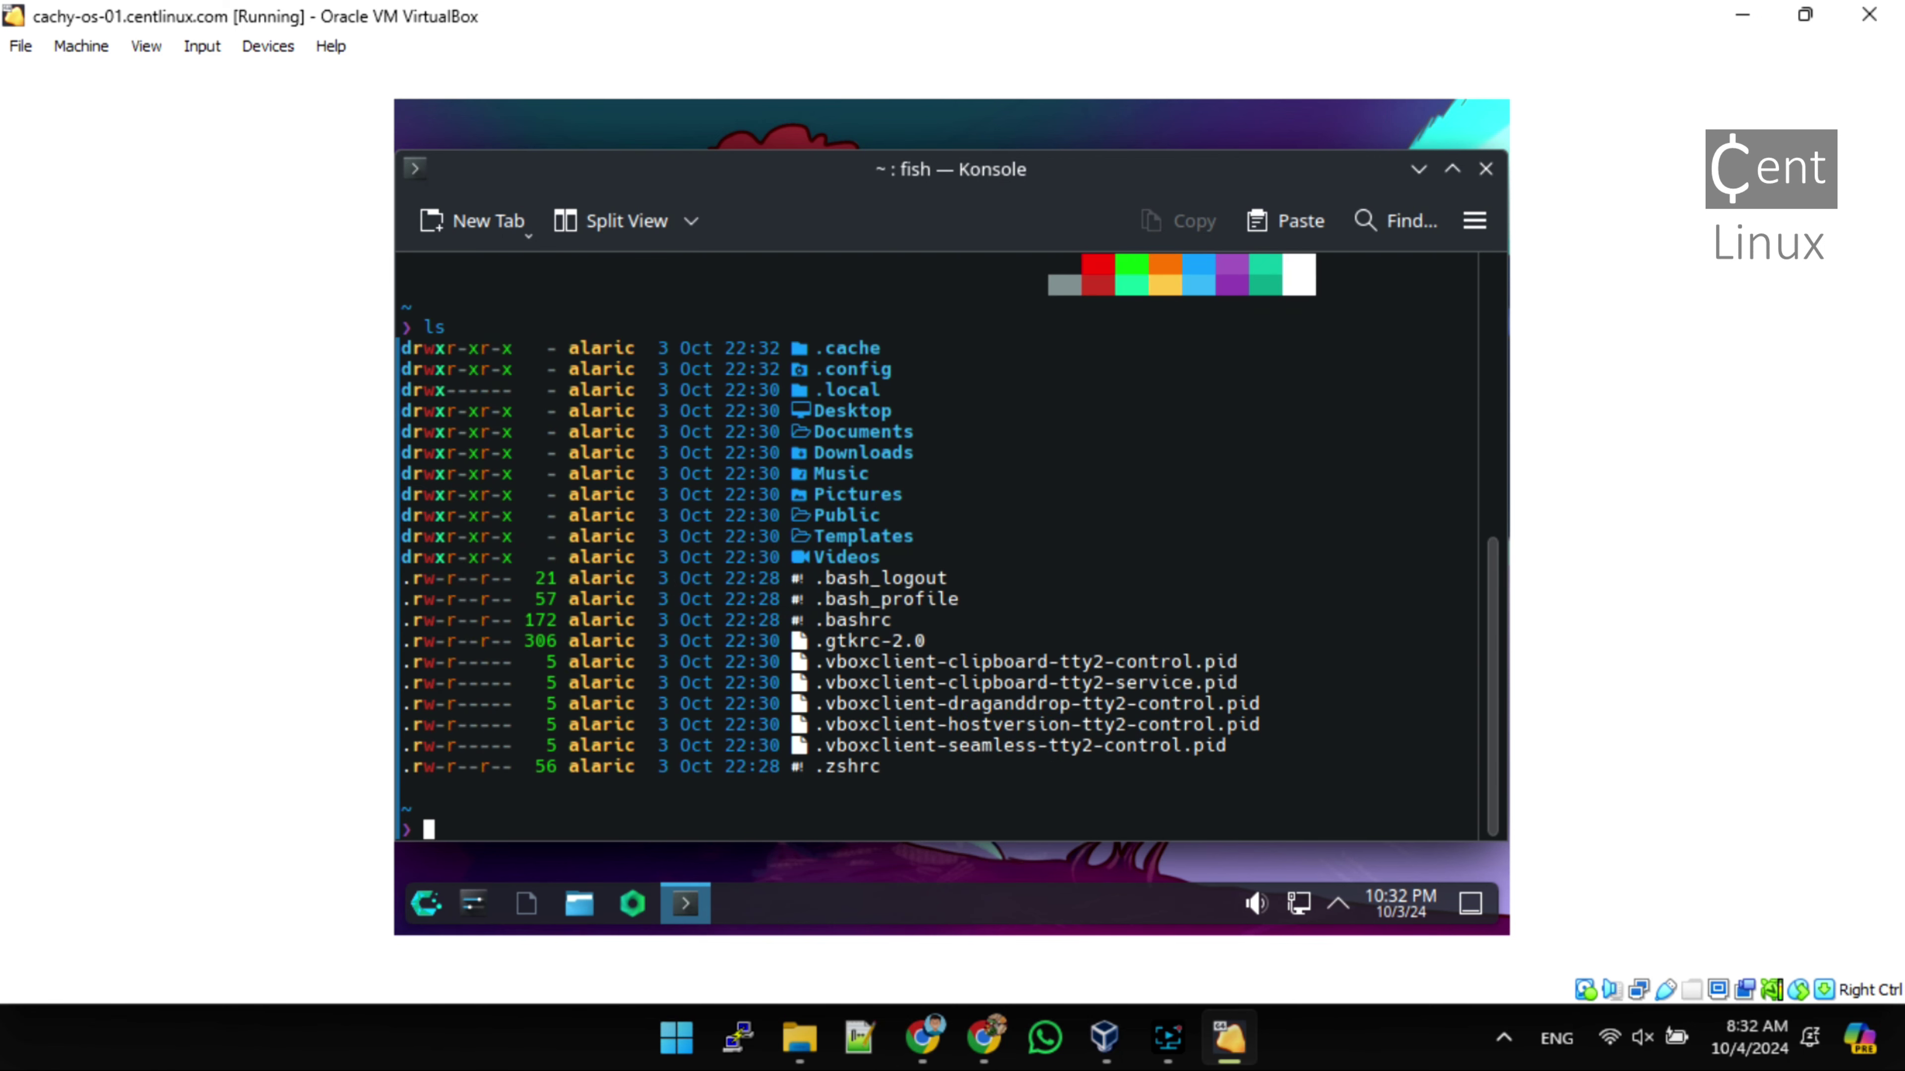
pyautogui.write('cat /etc/os-rel')
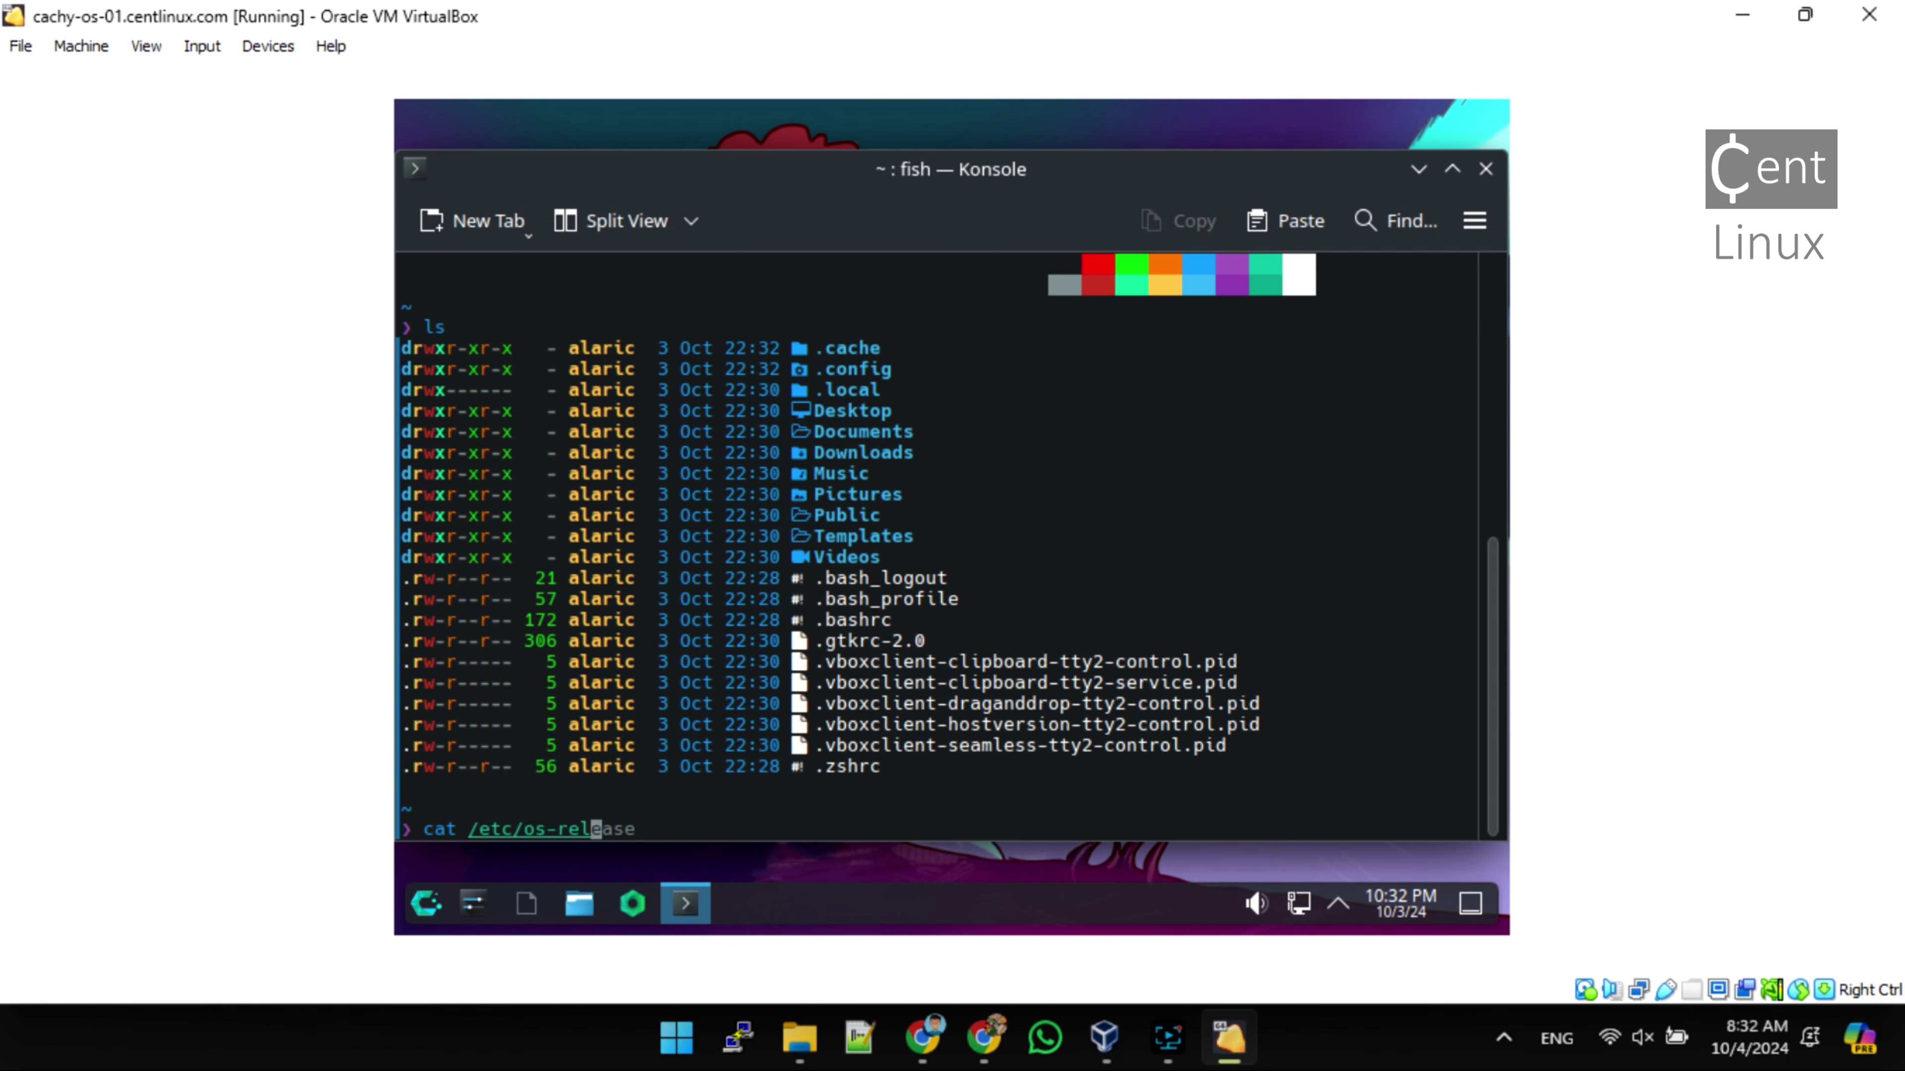
pyautogui.press('Right')
pyautogui.press('Return')
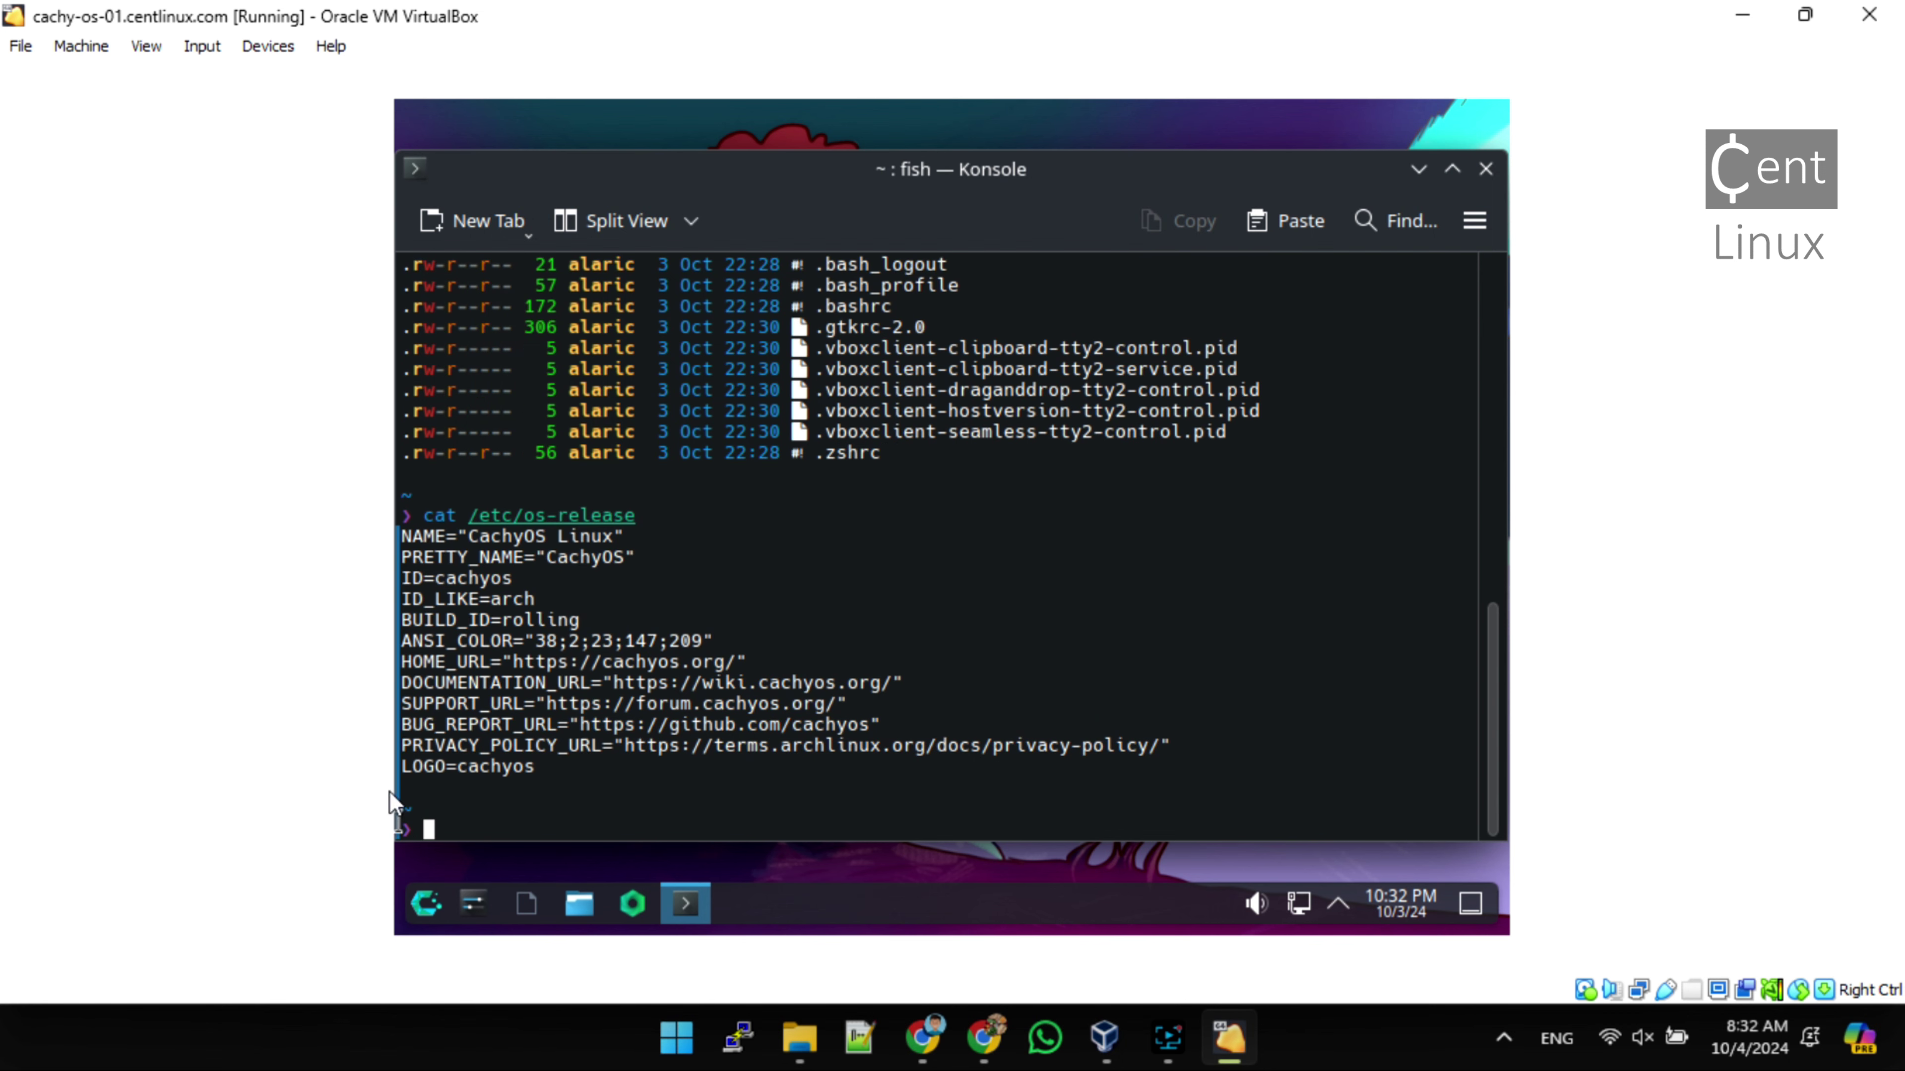
pyautogui.moveTo(476, 538); pyautogui.dragTo(620, 537)
pyautogui.click(600, 585)
# Display the kernel release with uname -r and highlight it in the terminal output
pyautogui.write('uname -r')
pyautogui.press('Return')
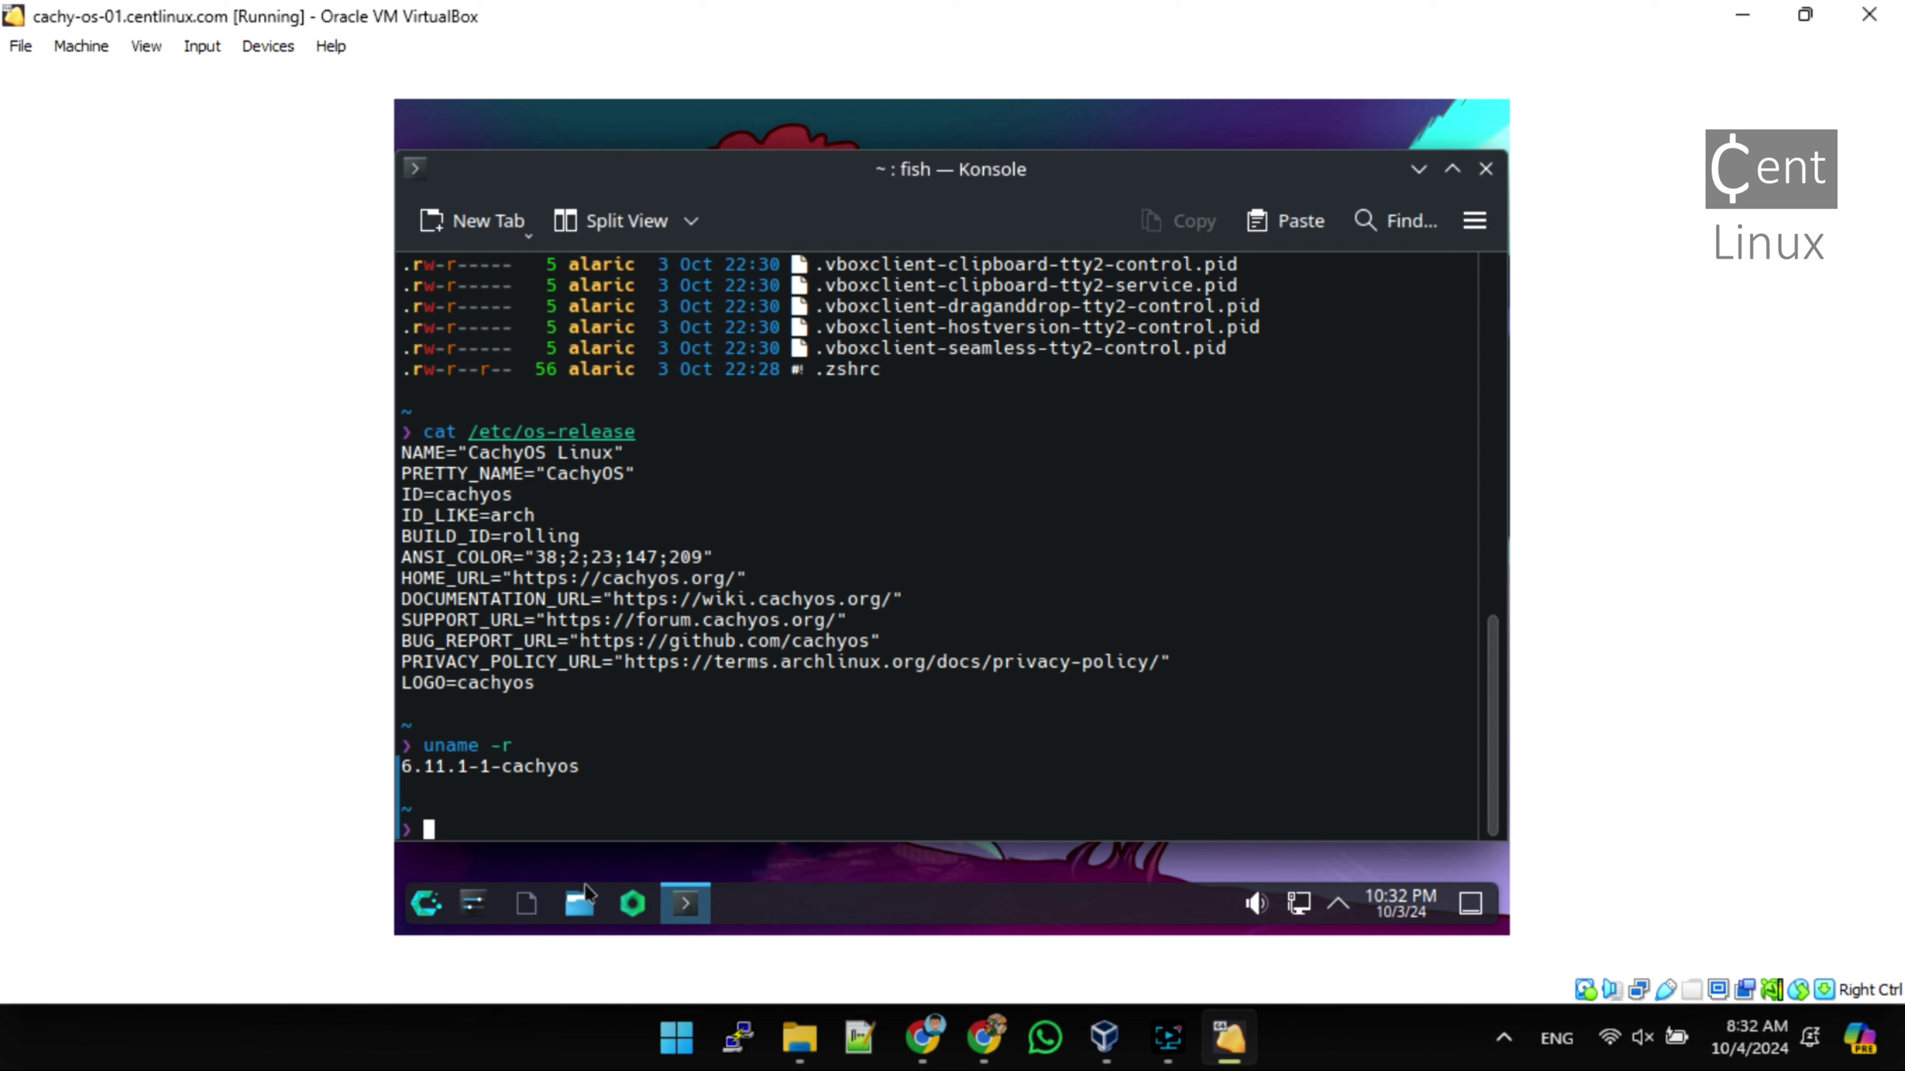
pyautogui.moveTo(402, 766); pyautogui.dragTo(583, 767)
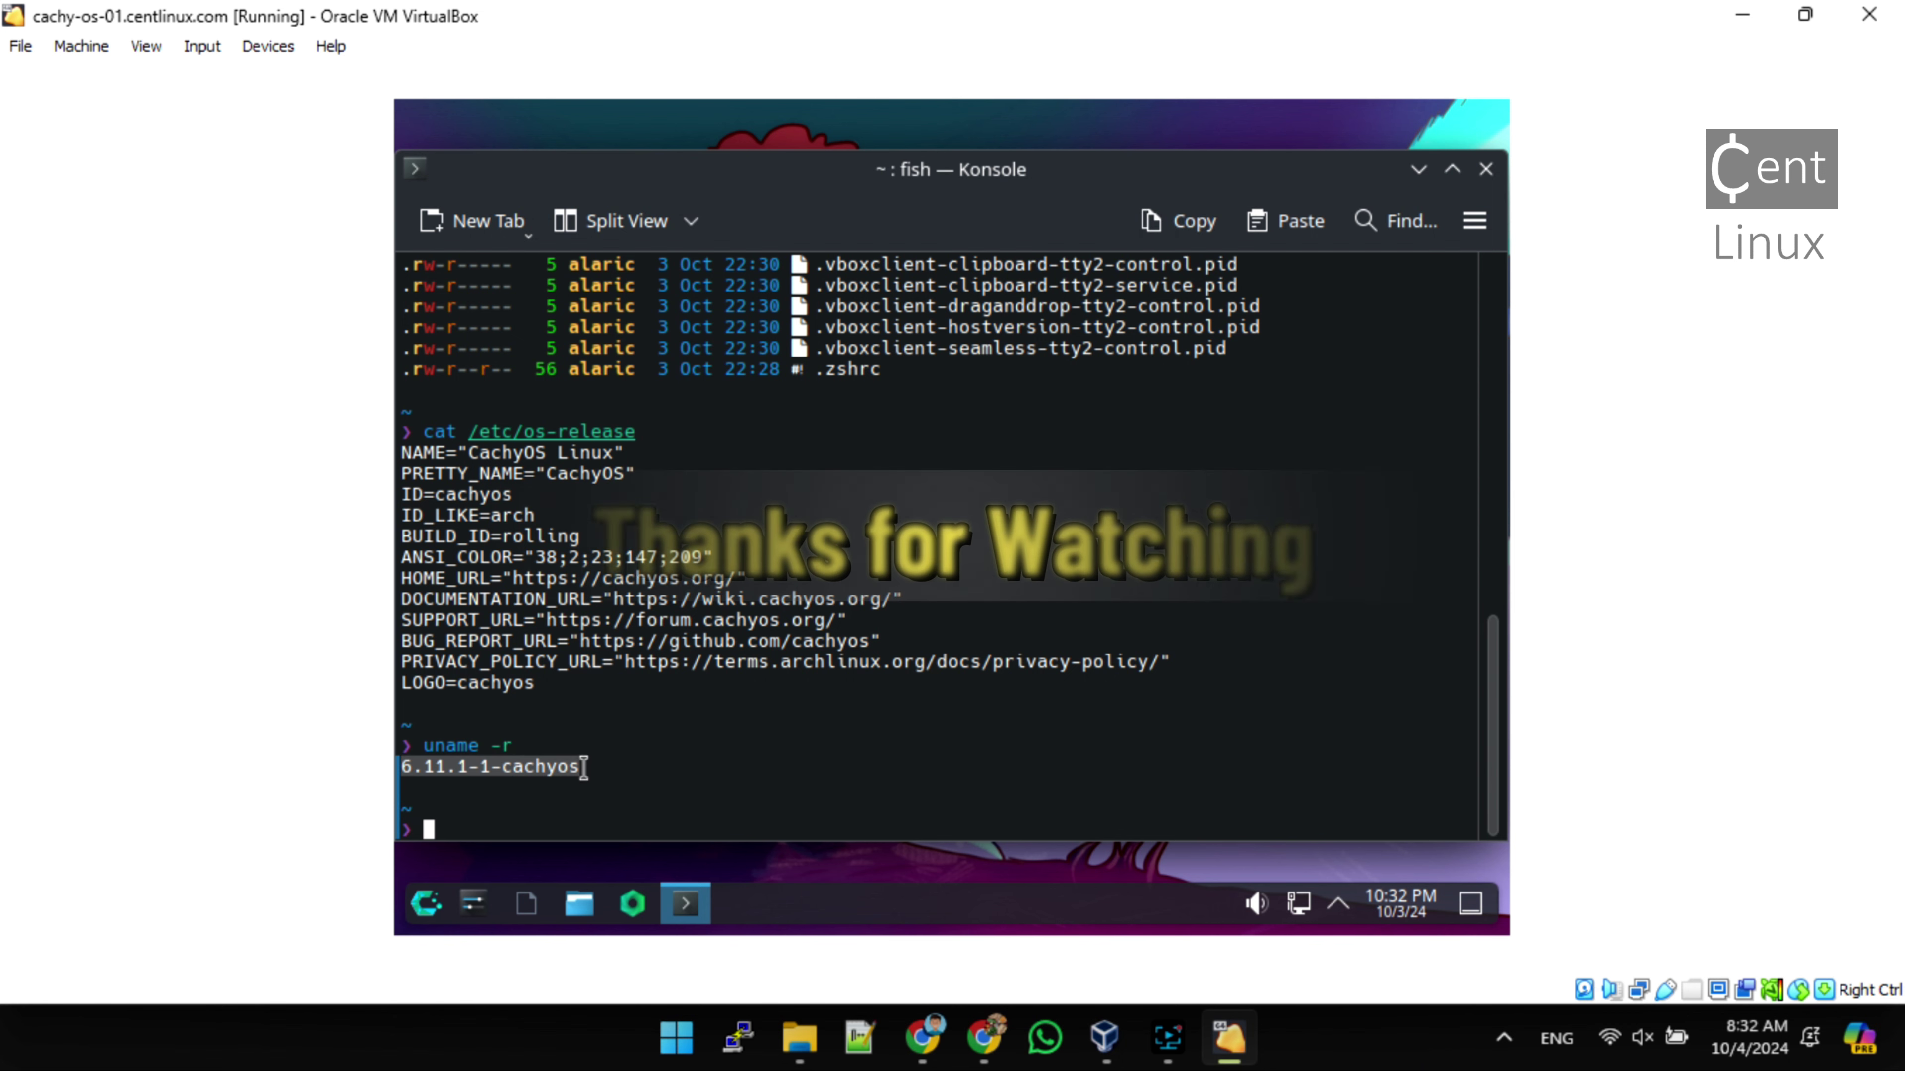
pyautogui.click(761, 766)
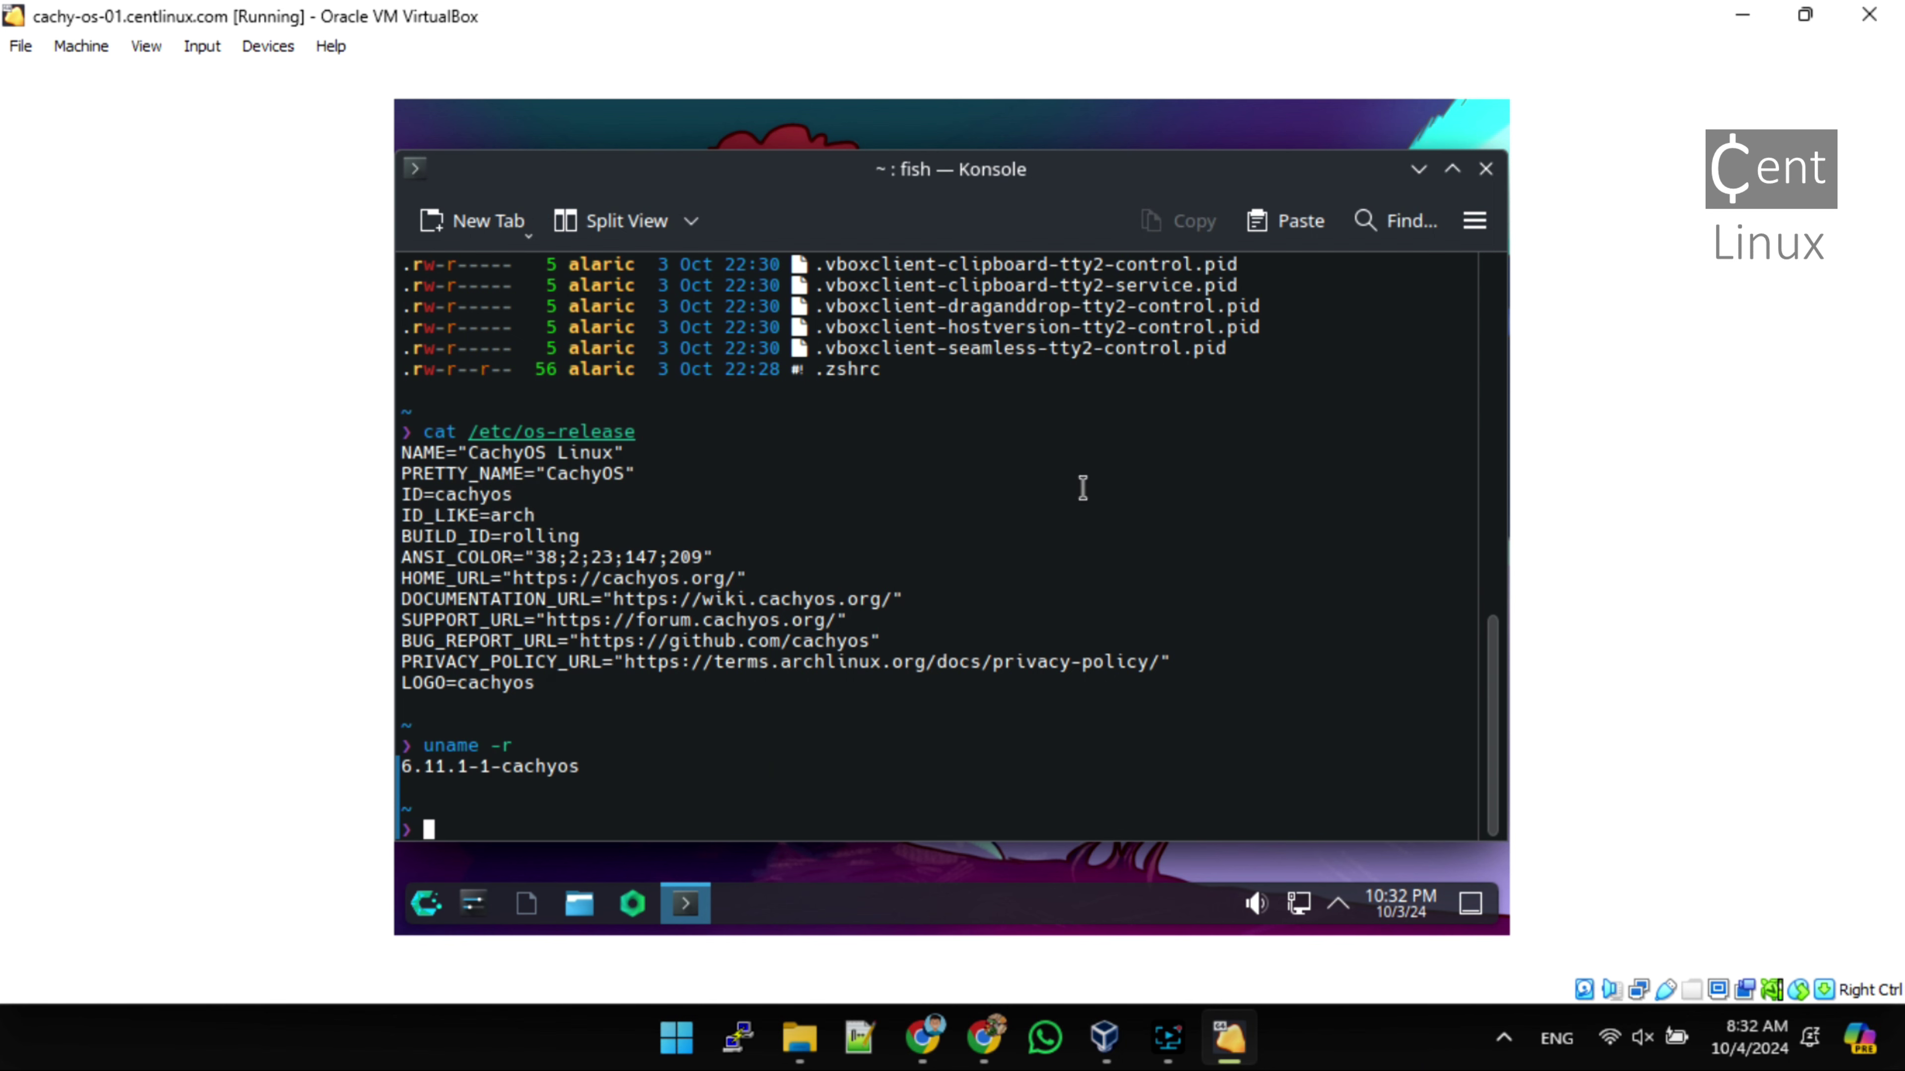